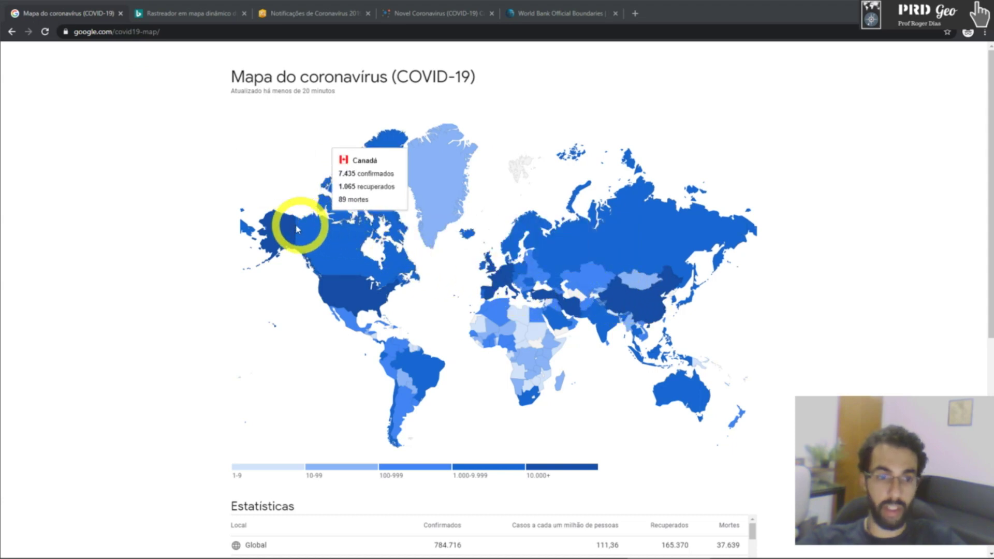
Review Google's COVID-19 world map and the statistics table by country below it
scroll(360, 389, down, 1)
scroll(357, 388, down, 5)
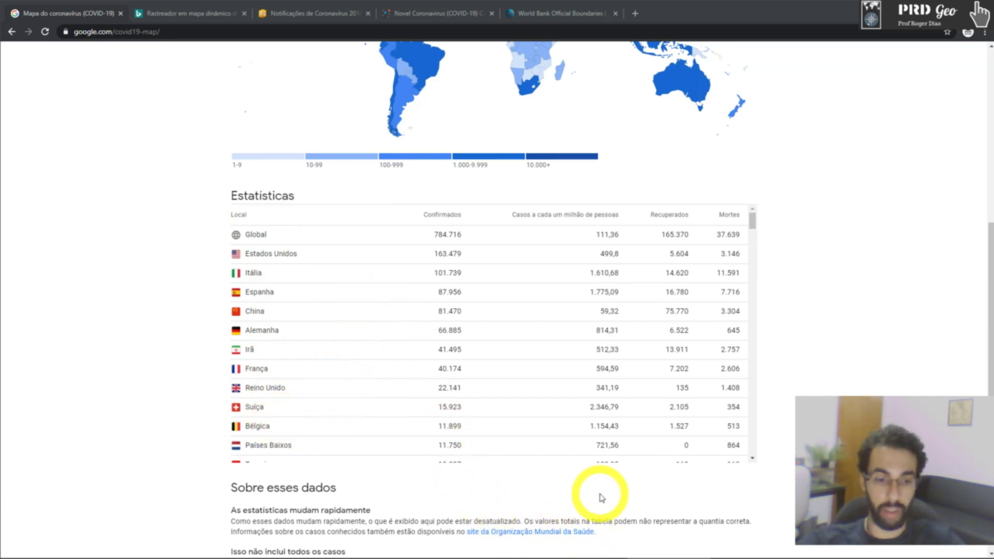
scroll(601, 497, up, 6)
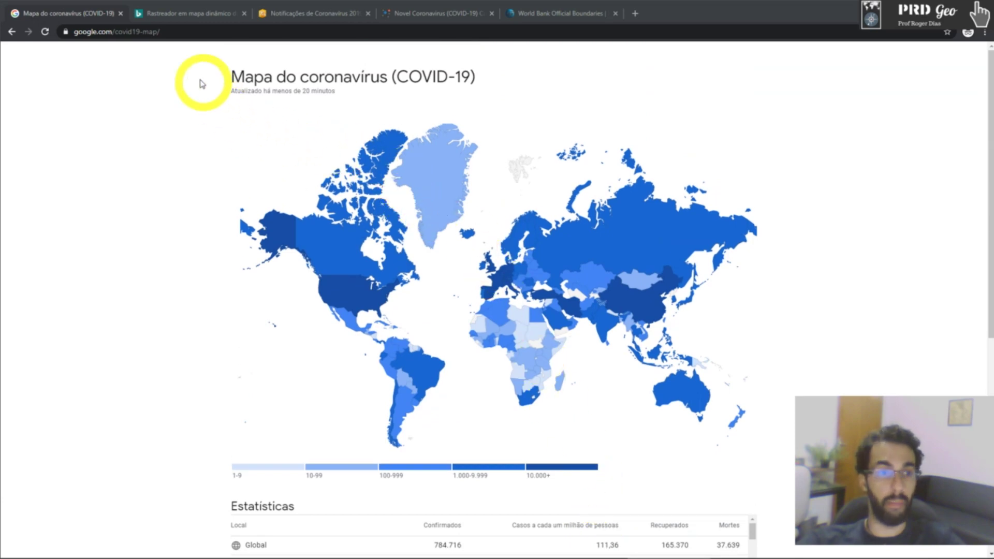
Switch to the Bing COVID-19 tracker and examine its case map across Africa, Asia and Brazil
click(176, 15)
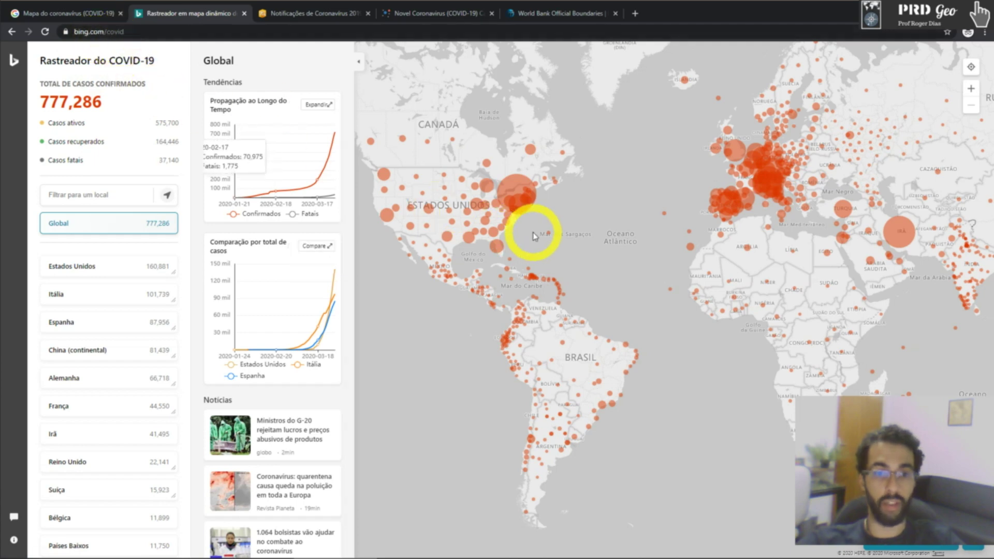
drag(641, 245, 437, 240)
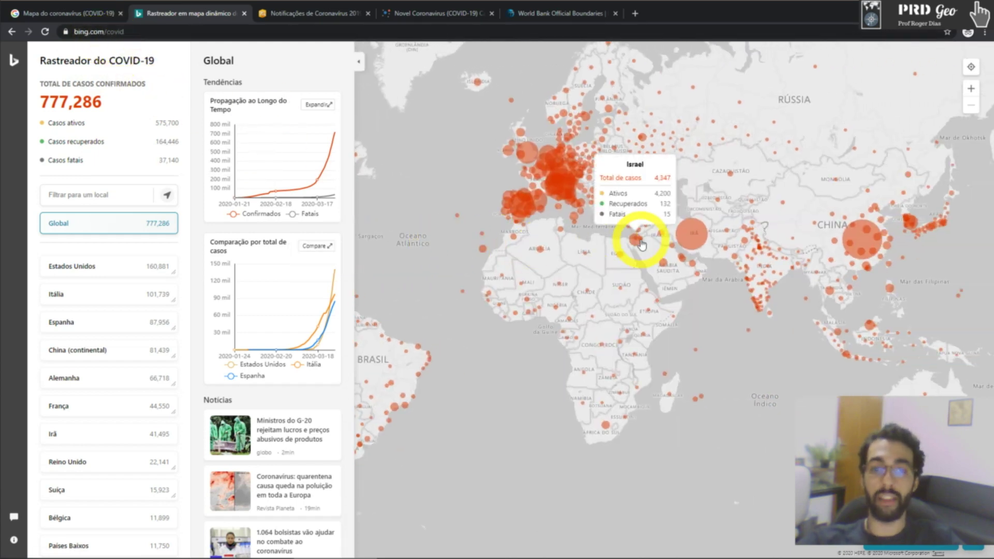
drag(664, 257, 751, 236)
scroll(517, 288, up, 5)
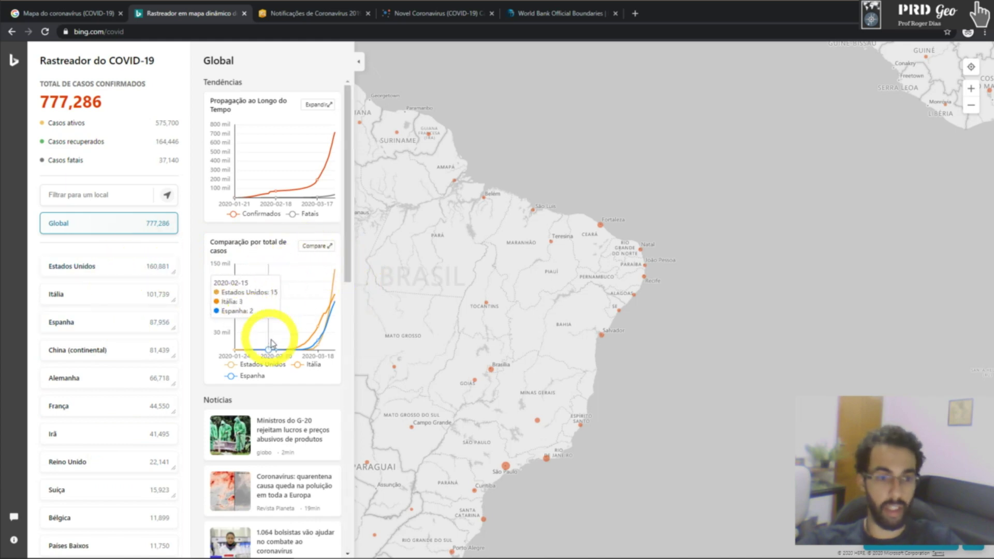
drag(444, 278, 614, 289)
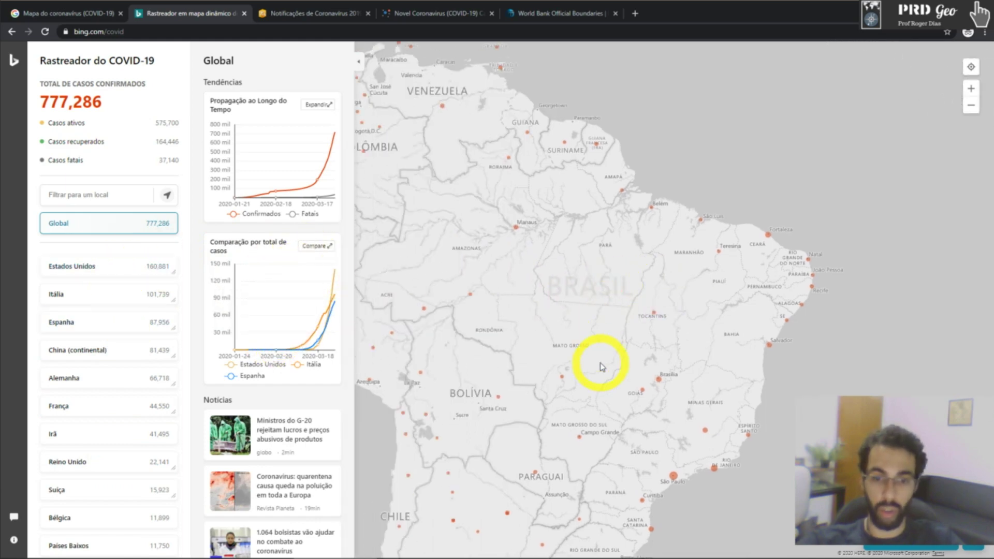
scroll(601, 367, down, 5)
drag(767, 261, 659, 333)
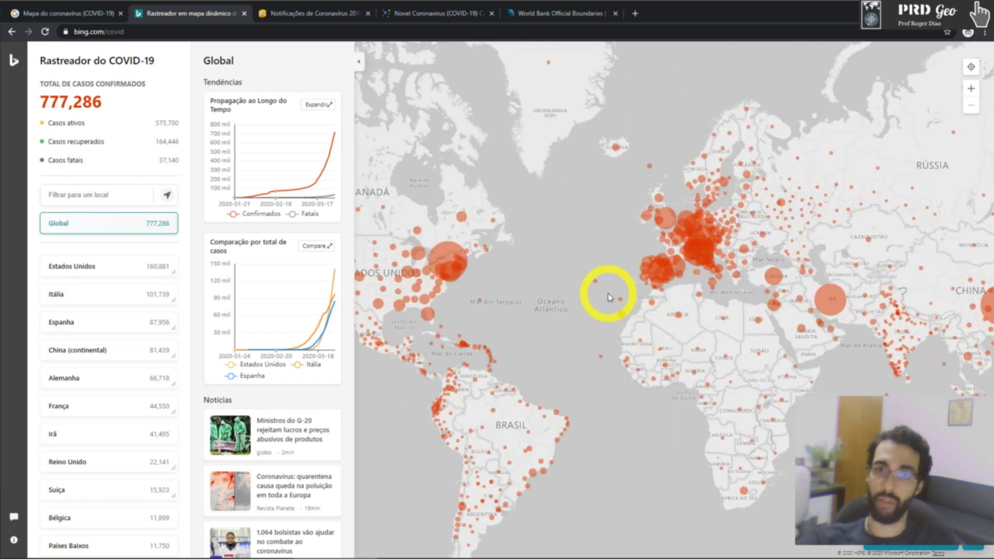
View the Esri dashboard of Brazilian coronavirus records and the HDX Novel Coronavirus (COVID-19) Cases Data page
click(305, 17)
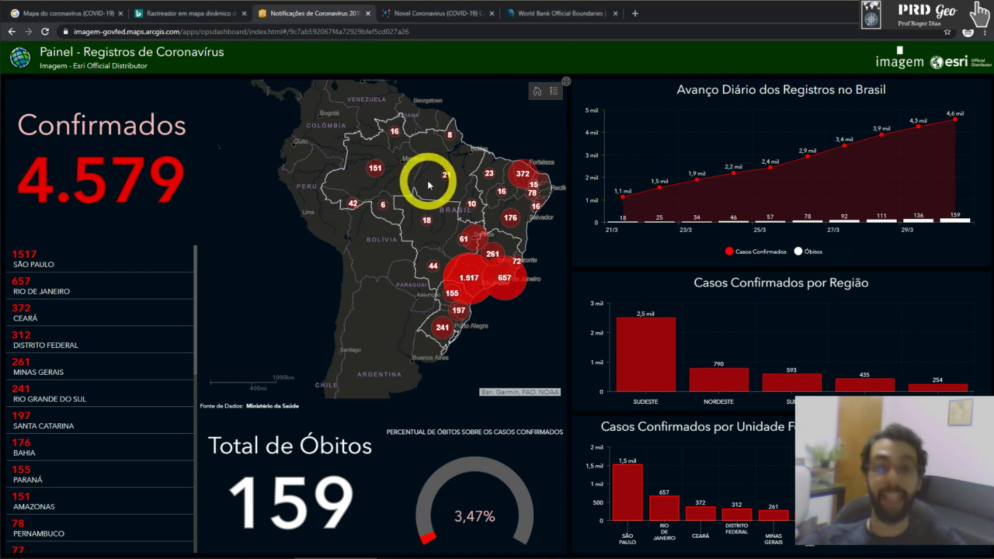
click(422, 15)
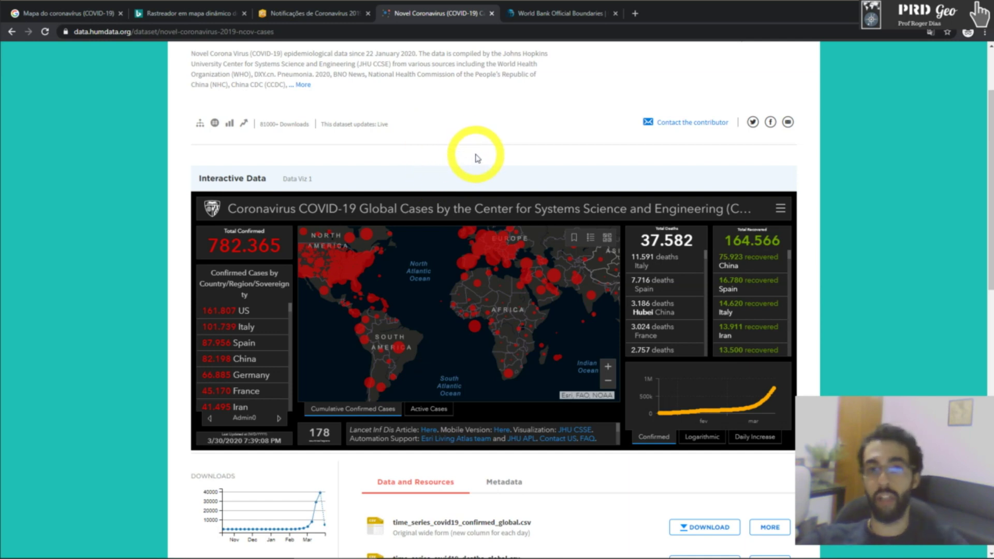
scroll(473, 161, up, 2)
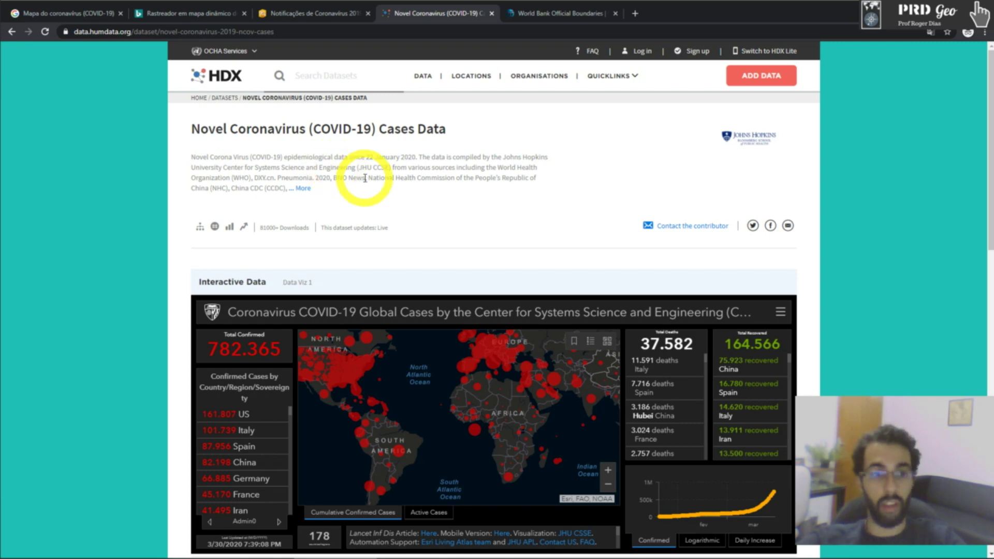
scroll(364, 175, down, 6)
scroll(388, 177, up, 2)
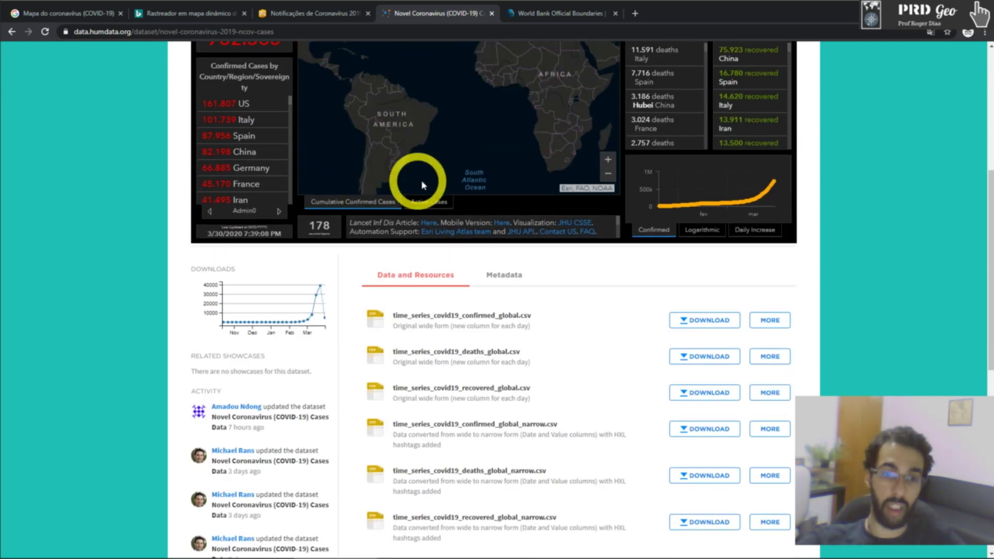
scroll(163, 204, up, 2)
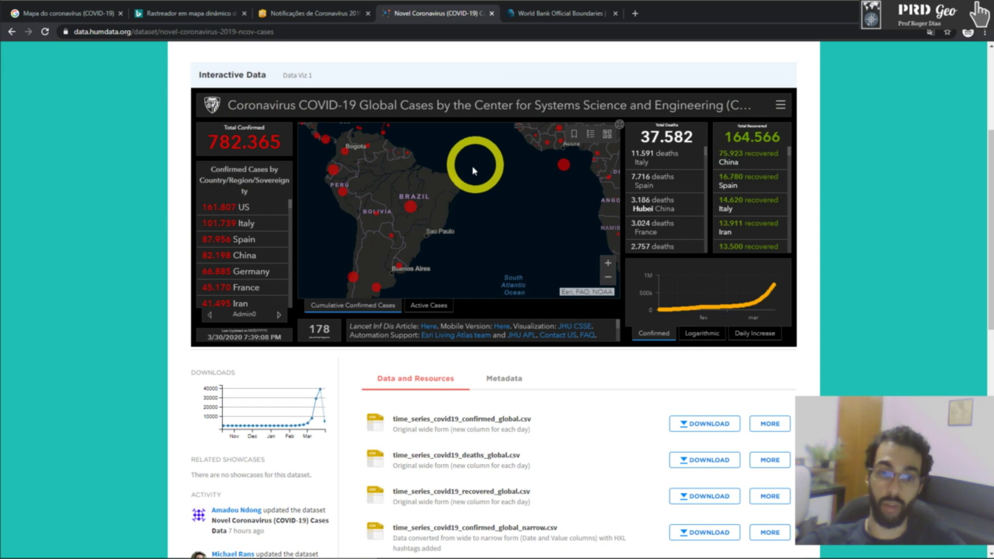
Download time_series_covid19_confirmed_global.csv from the HDX dataset's resources into the PRD_corona folder
scroll(580, 379, down, 1)
scroll(579, 373, down, 2)
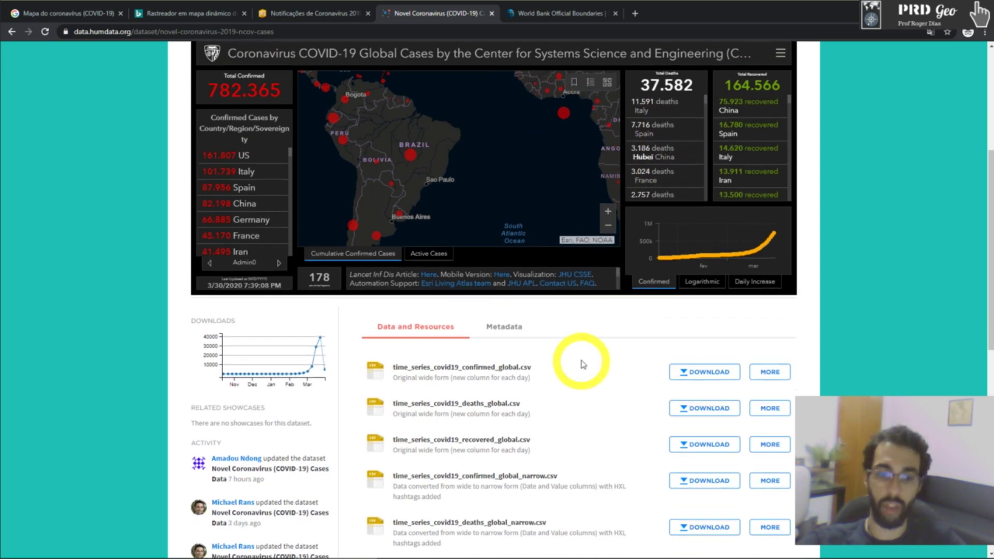
scroll(580, 357, down, 1)
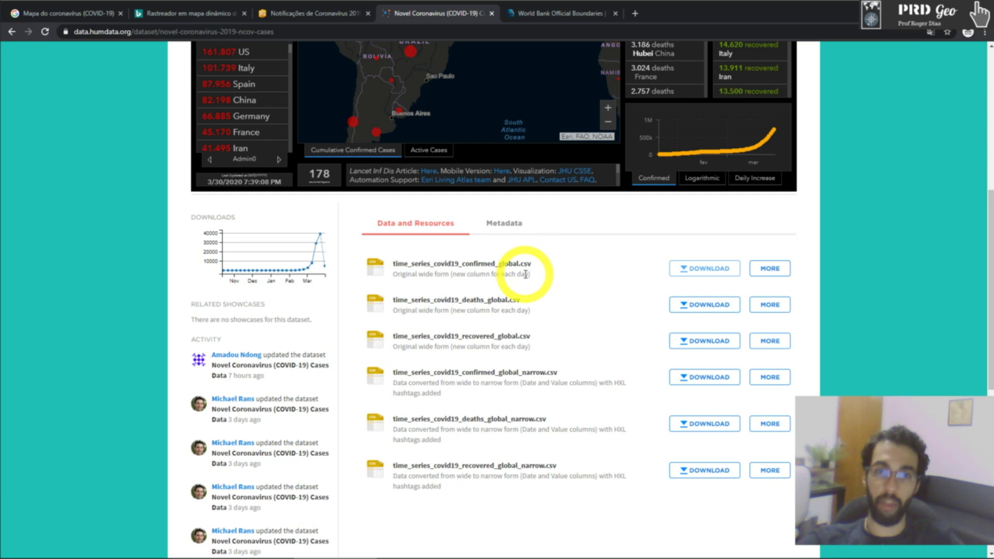
click(702, 268)
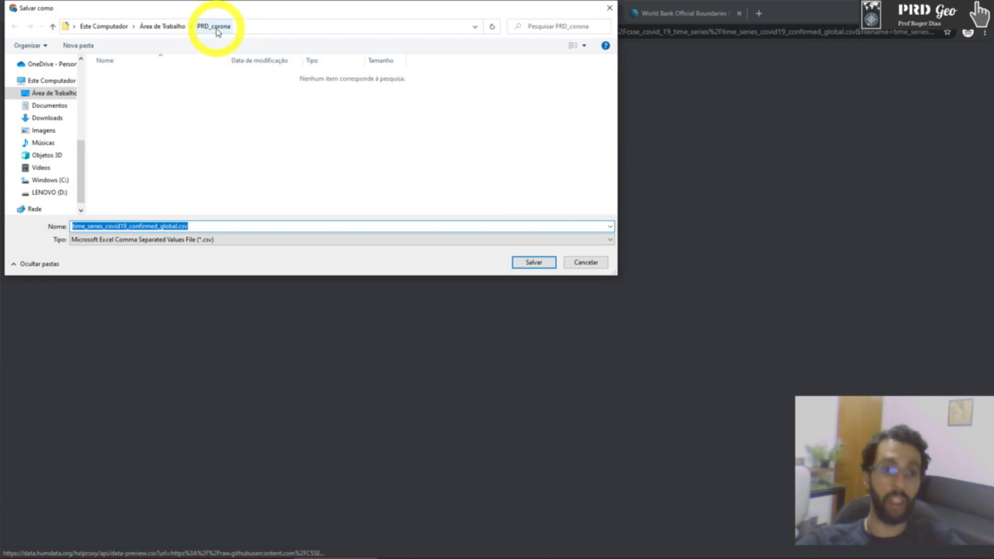
click(534, 262)
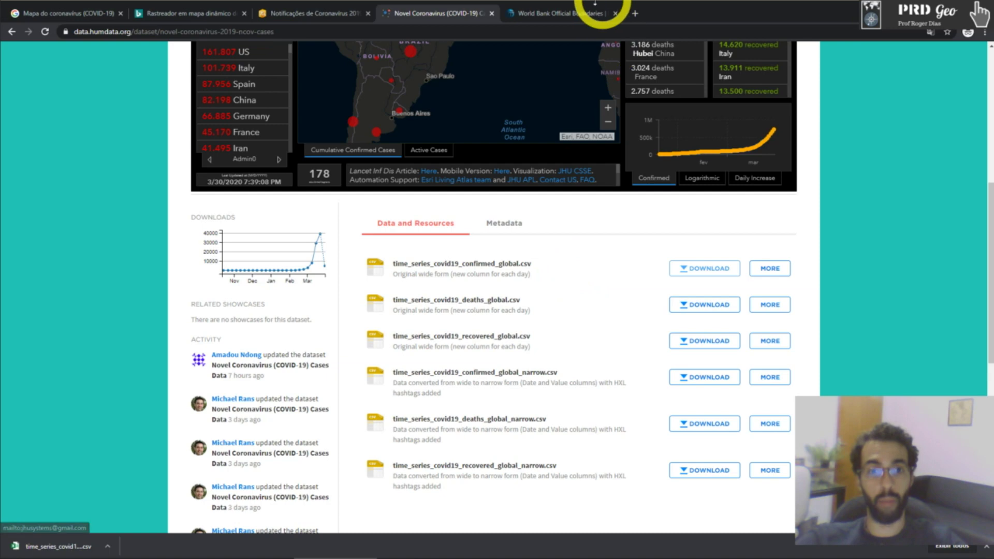
Download the World Country Polygons - Very High Definition archive from World Bank Official Boundaries into the PRD_corona folder
click(535, 19)
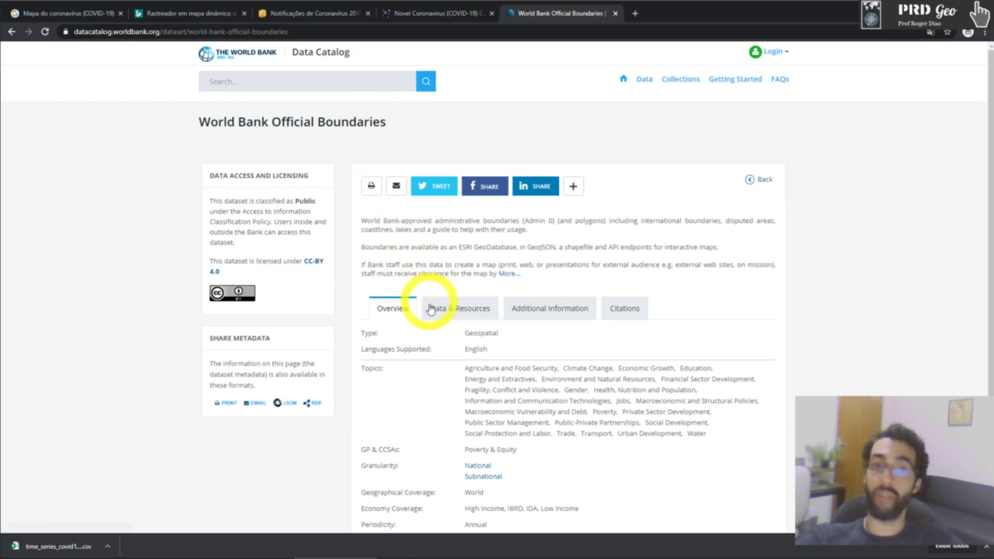
click(466, 314)
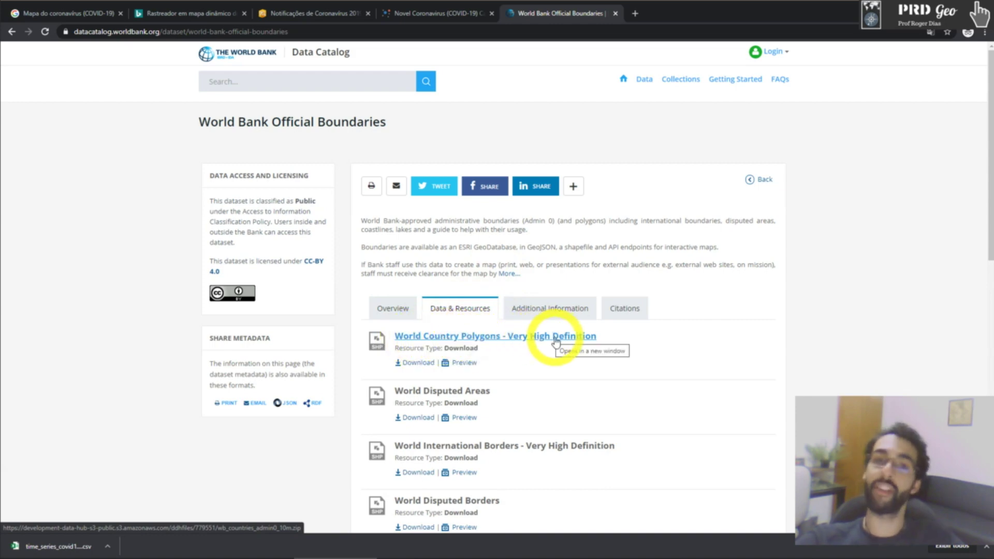
click(423, 363)
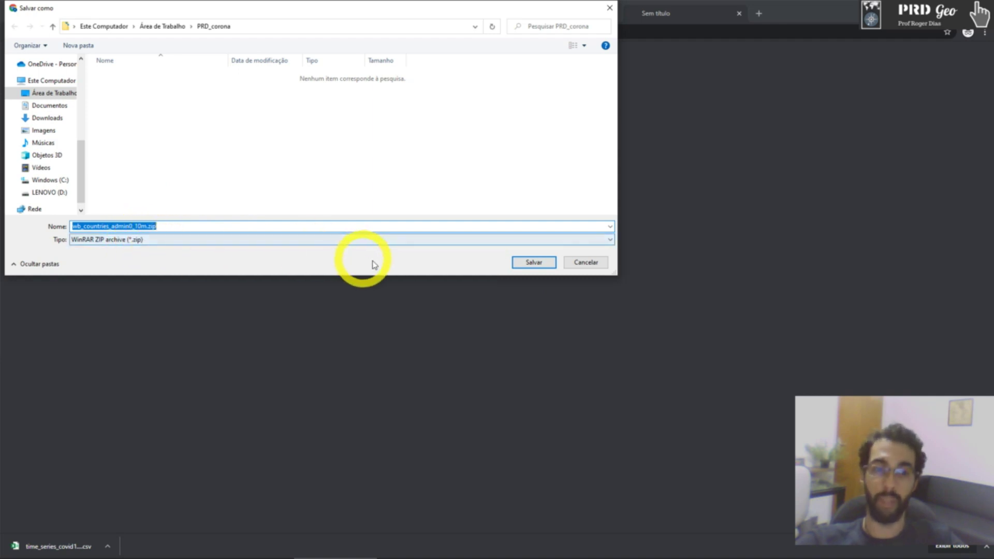
click(520, 264)
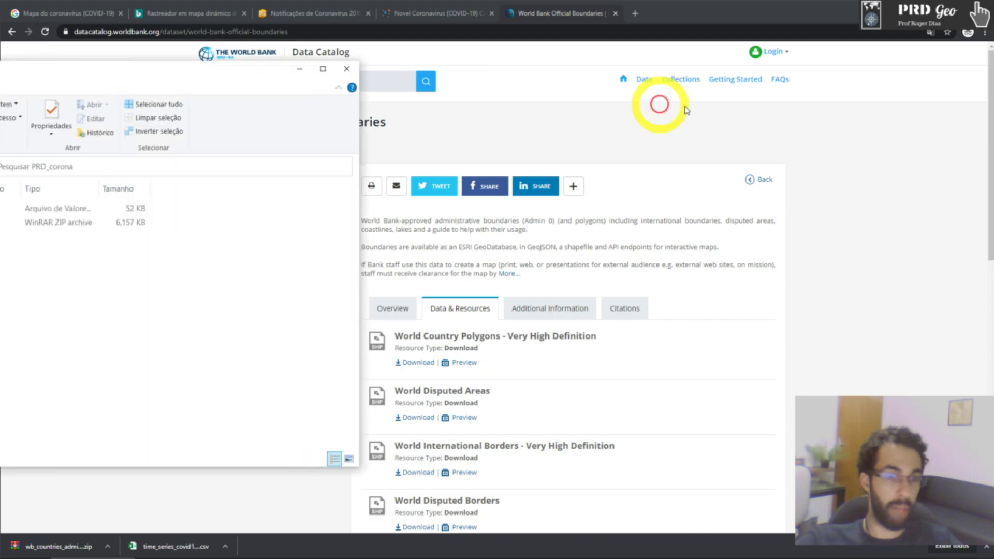
Extract wb_countries_admin0_10m.zip directly into the PRD_corona folder and check the shapefile contents of the extracted folder
drag(715, 141, 672, 146)
click(372, 256)
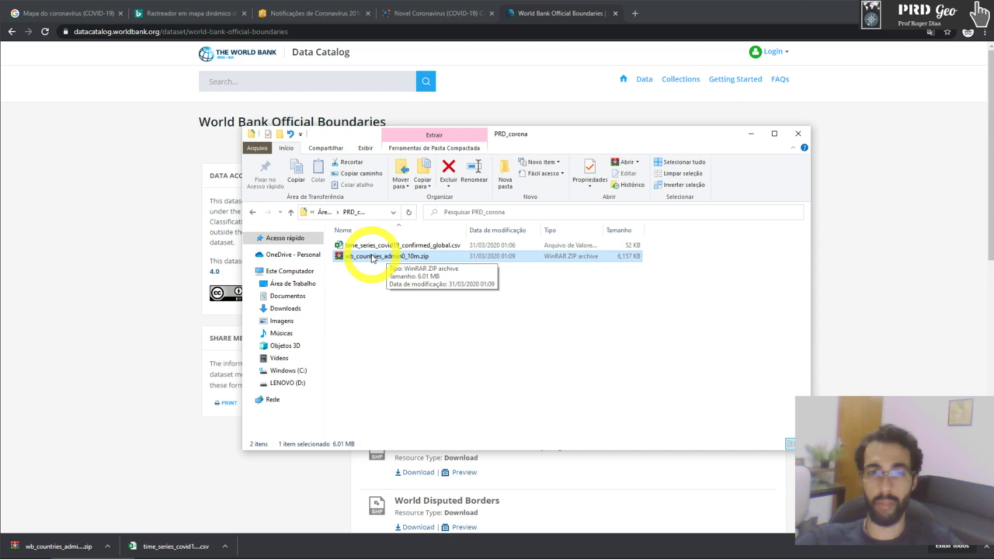
right_click(373, 257)
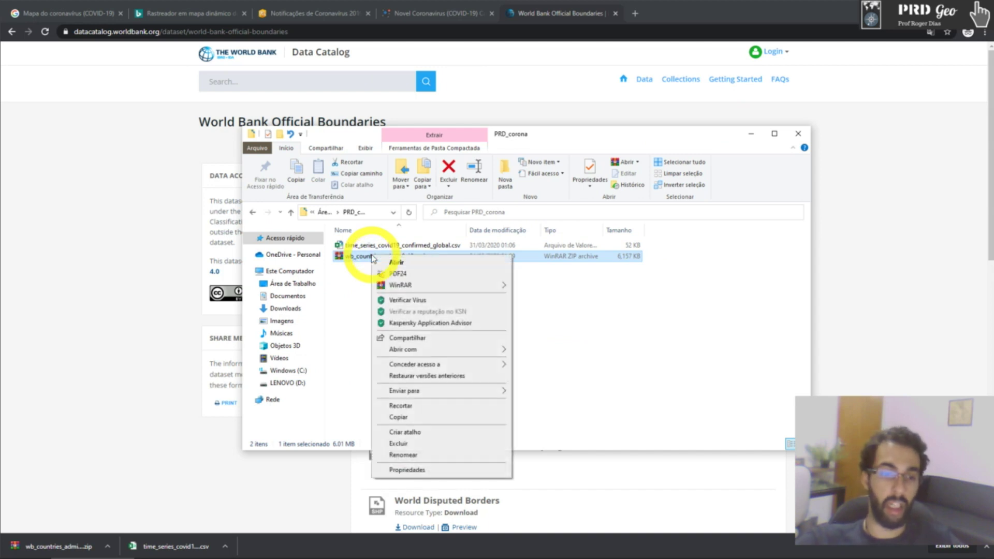
mouse_move(469, 285)
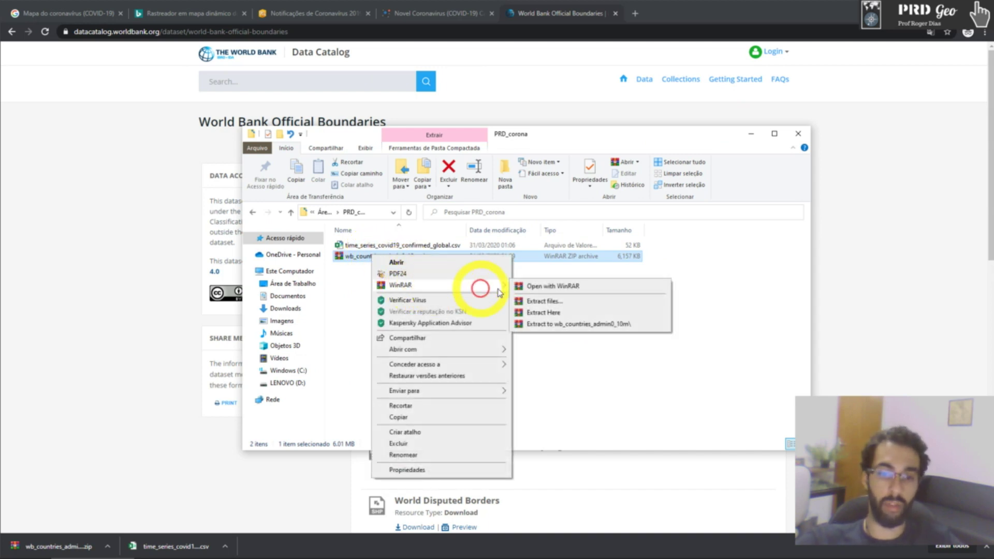
click(544, 312)
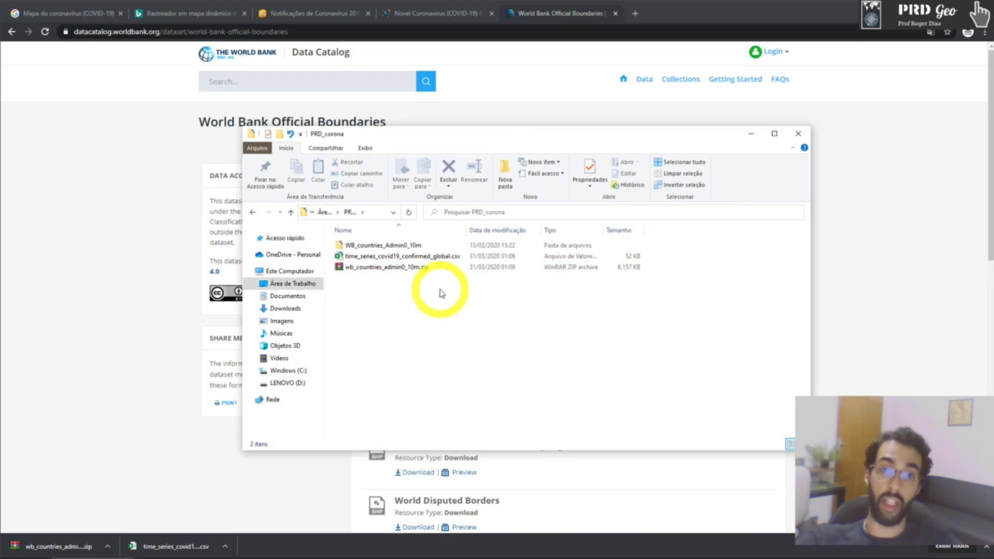
double_click(396, 245)
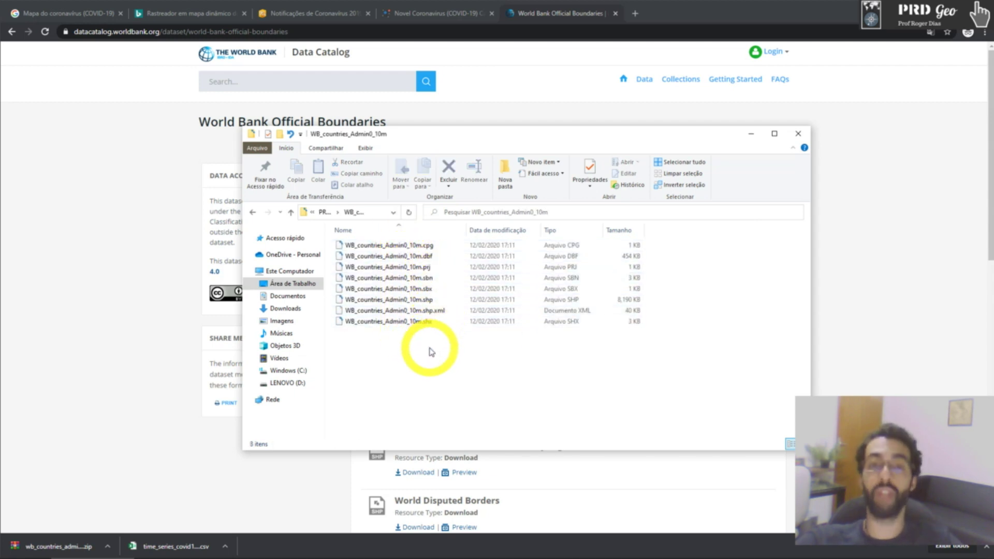
click(253, 212)
Open time_series_covid19_confirmed_global.csv from the PRD_corona folder in Excel
click(383, 256)
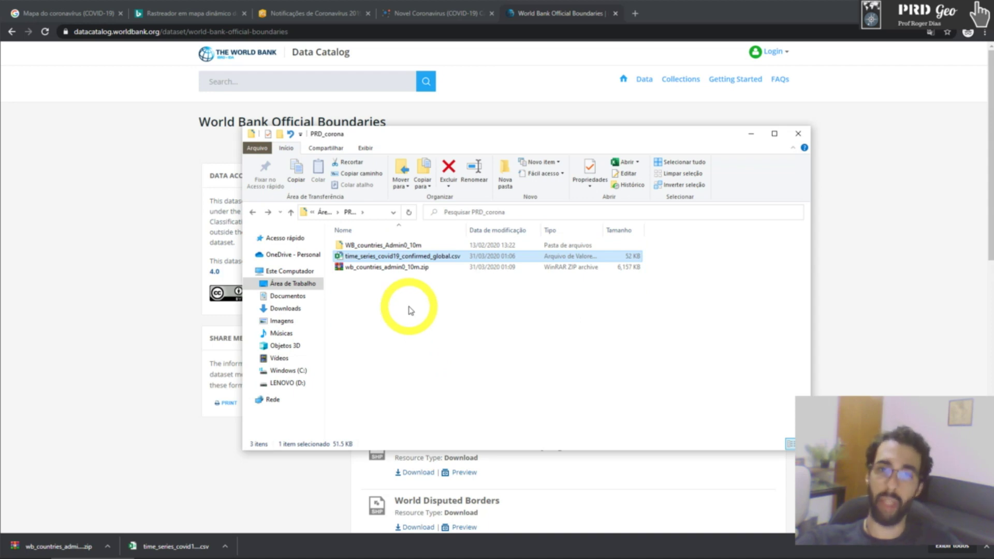
right_click(408, 262)
click(533, 380)
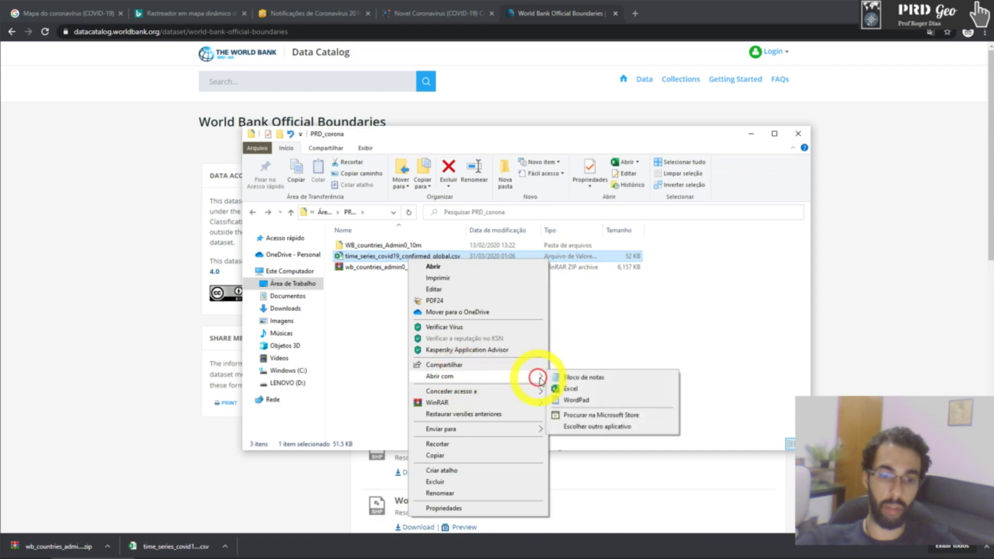
click(571, 389)
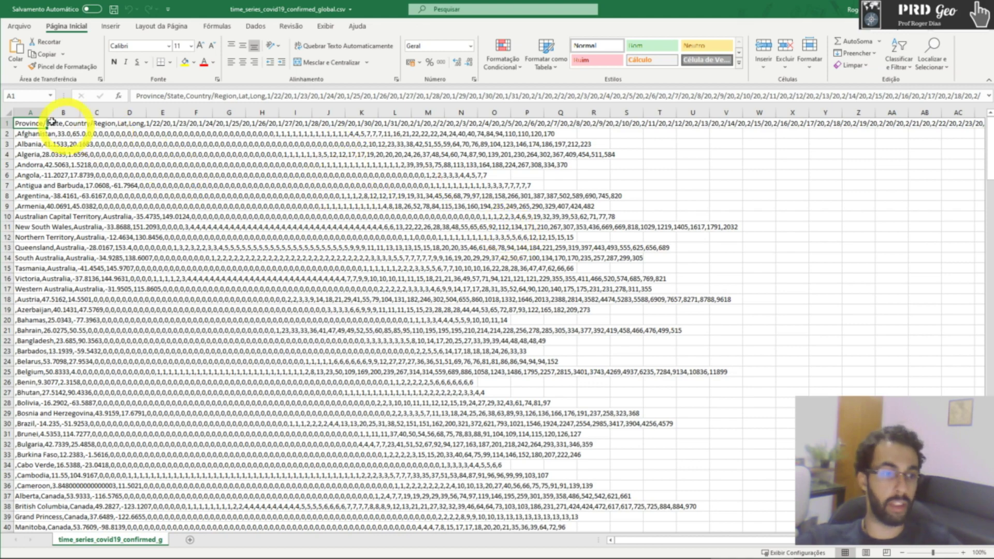
Split column A with Text to Columns as delimited data, using comma instead of tab as the delimiter and the General format
click(32, 110)
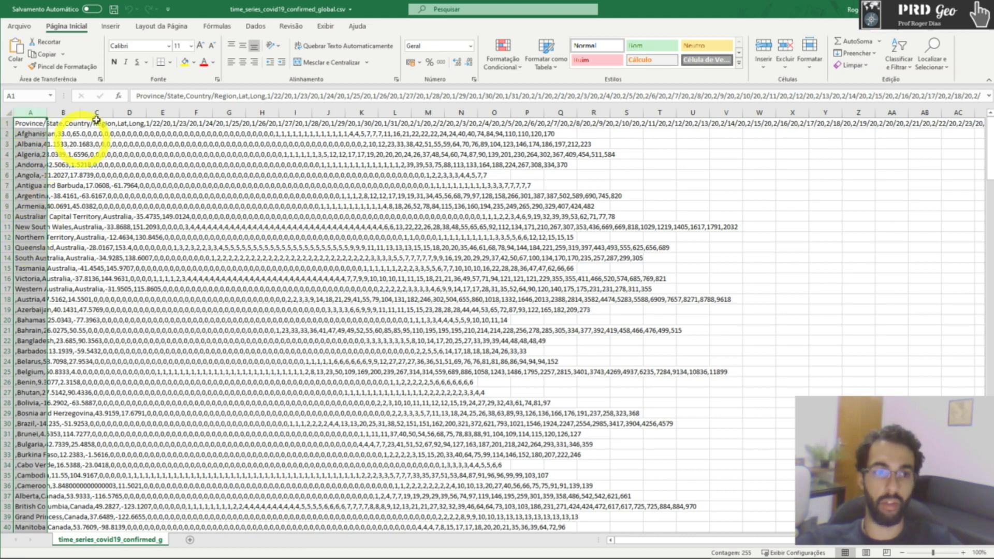
click(256, 27)
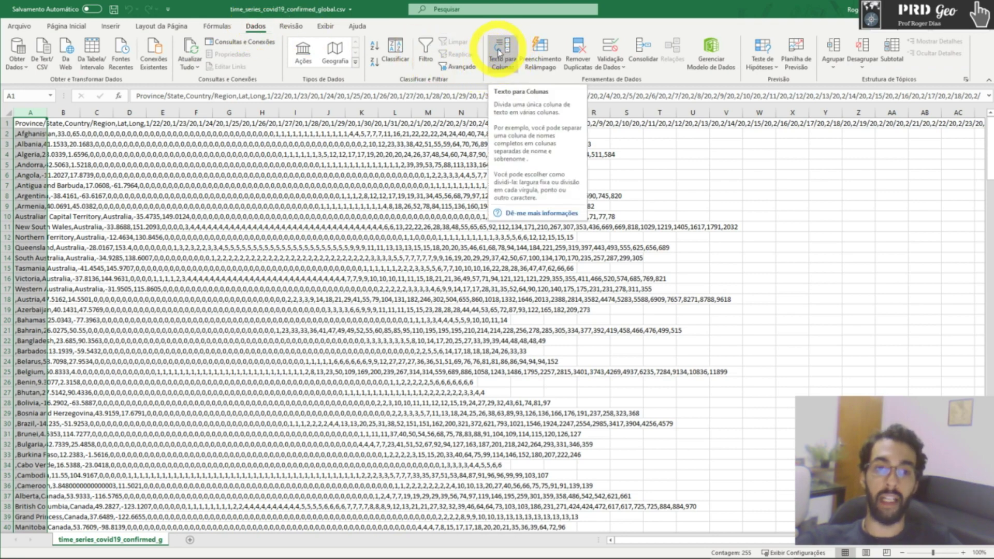
click(503, 66)
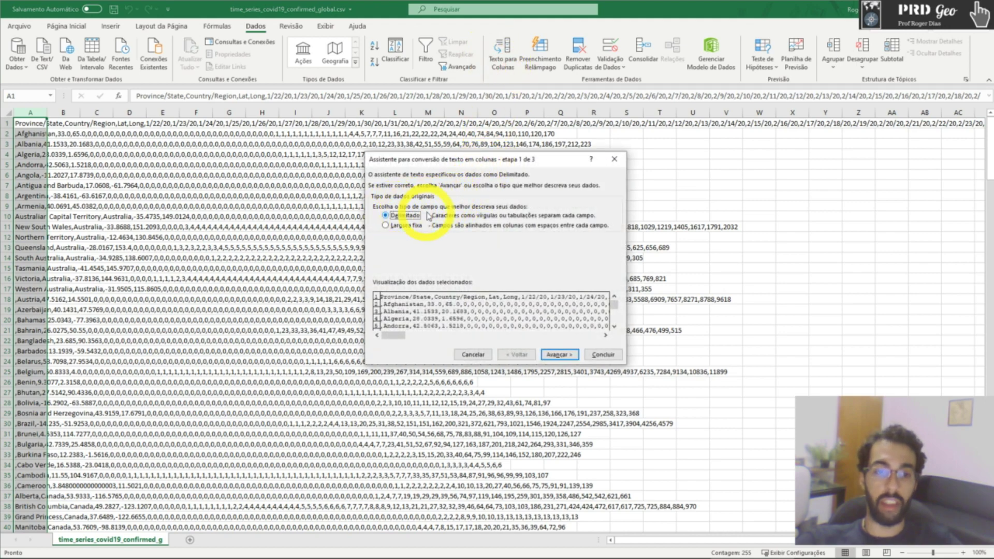
click(557, 354)
click(559, 355)
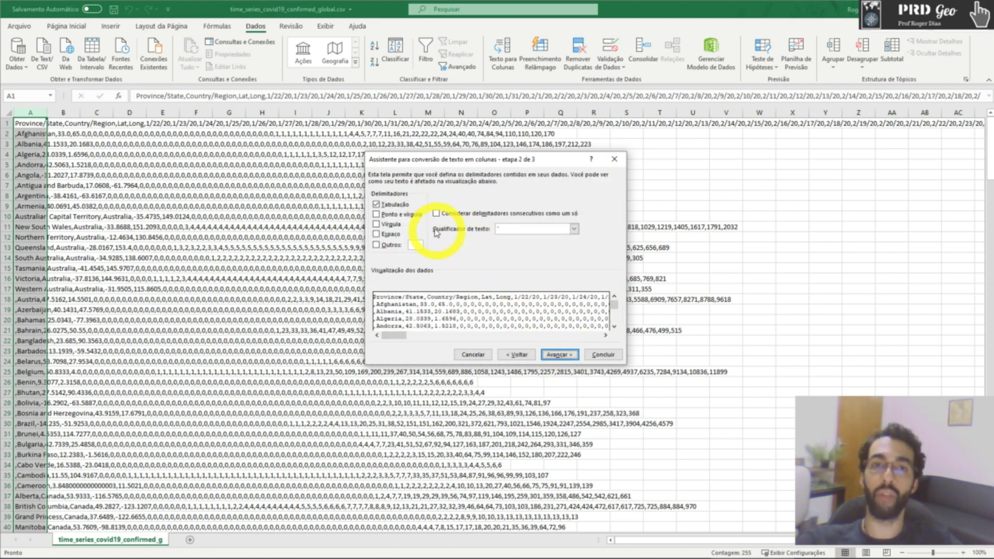
click(390, 205)
click(387, 225)
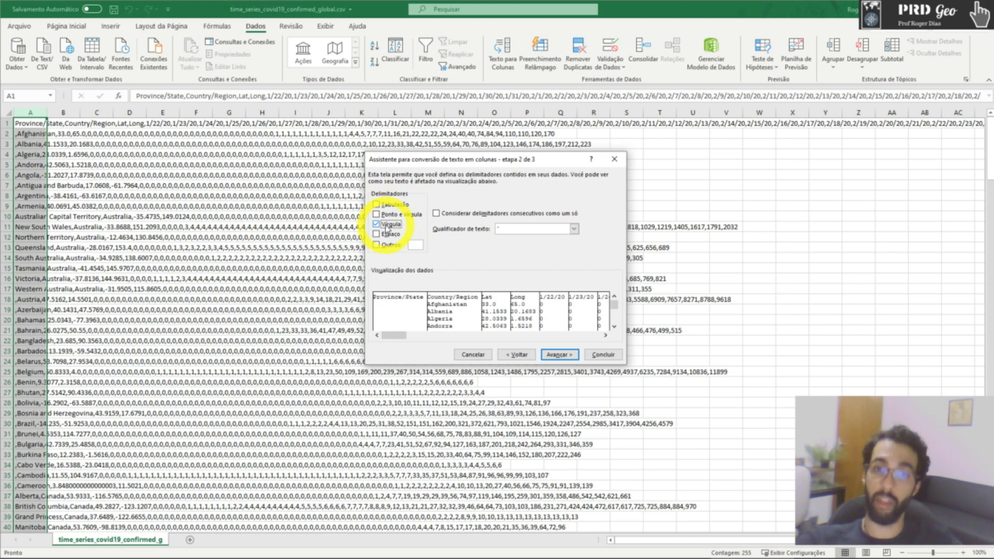
click(564, 355)
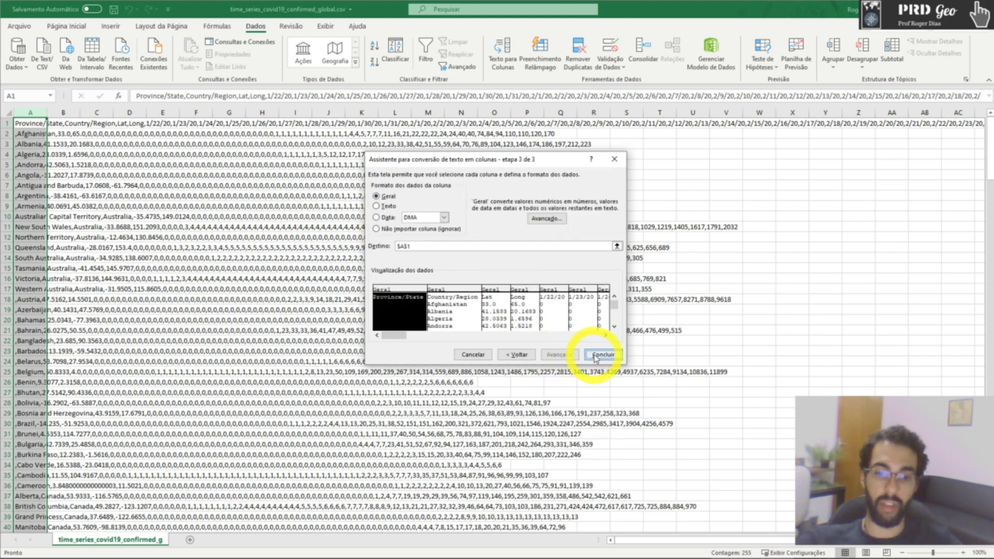
click(595, 356)
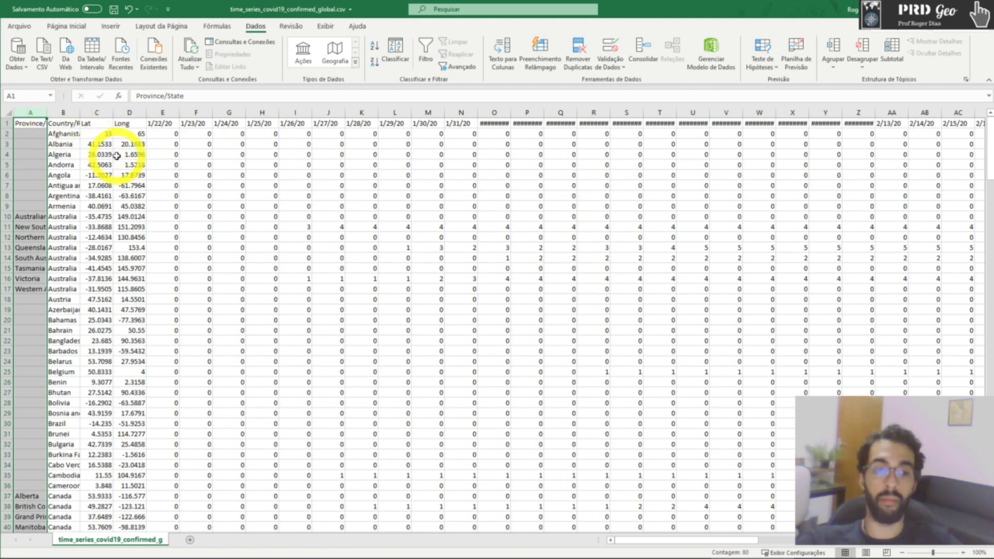
Auto-fit the widths of all columns in the worksheet to their contents
click(9, 113)
double_click(47, 113)
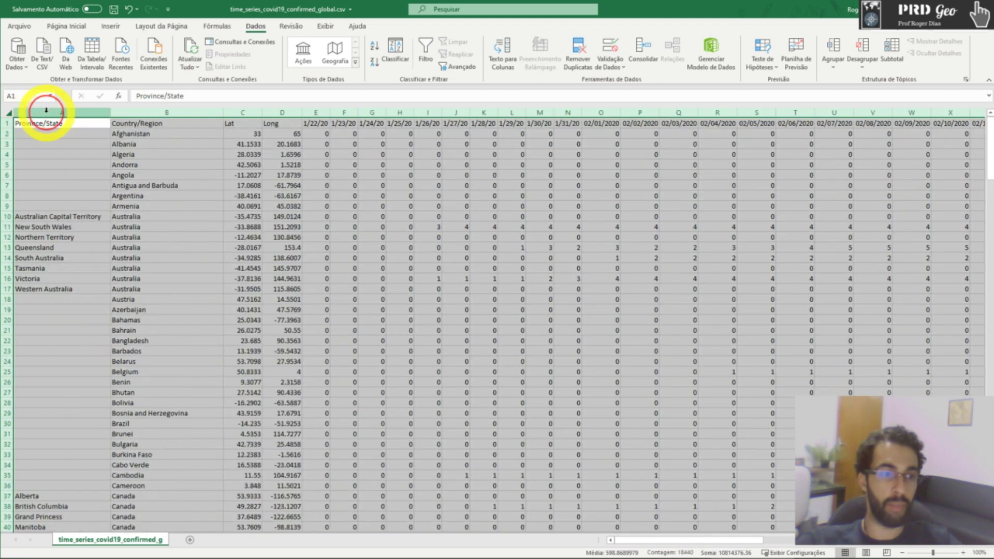
click(272, 185)
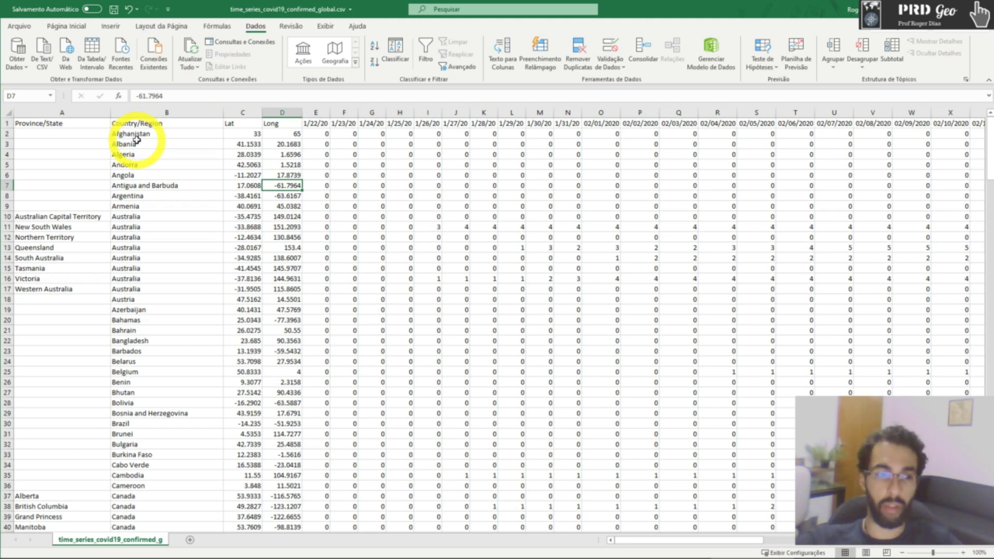
Examine the Province/State, Country/Region, Lat and Long columns and the daily case columns from 1/22/20 through 3/30/20
drag(142, 134, 76, 288)
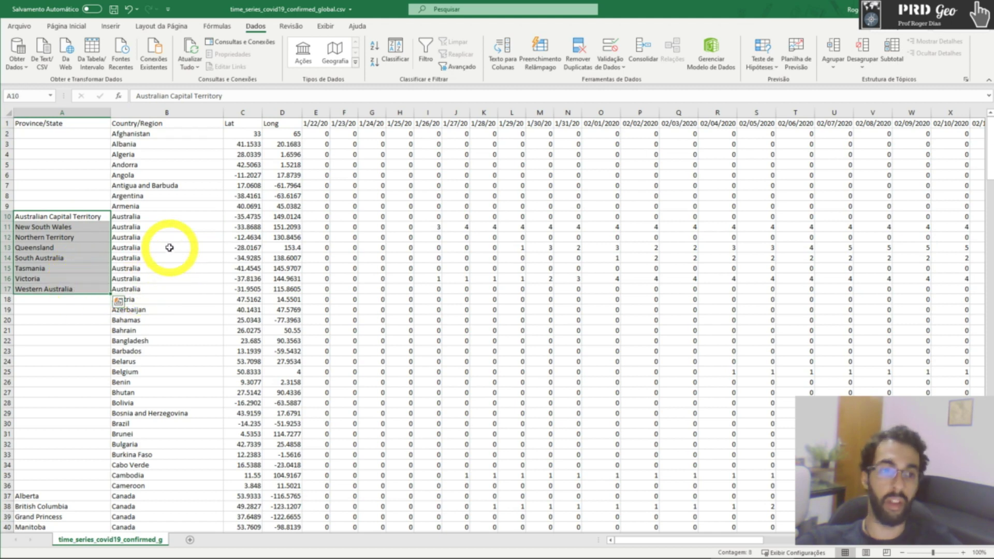
click(243, 112)
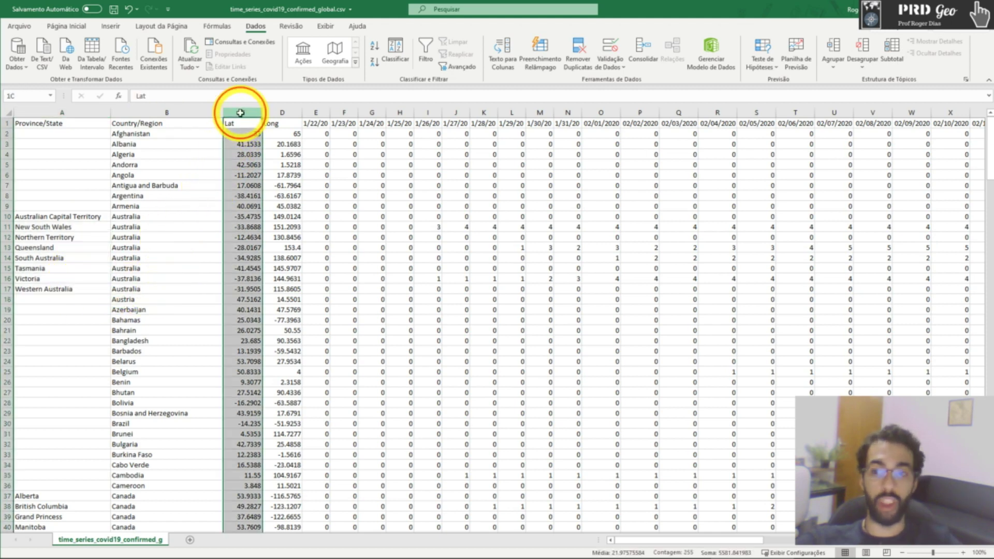
click(274, 112)
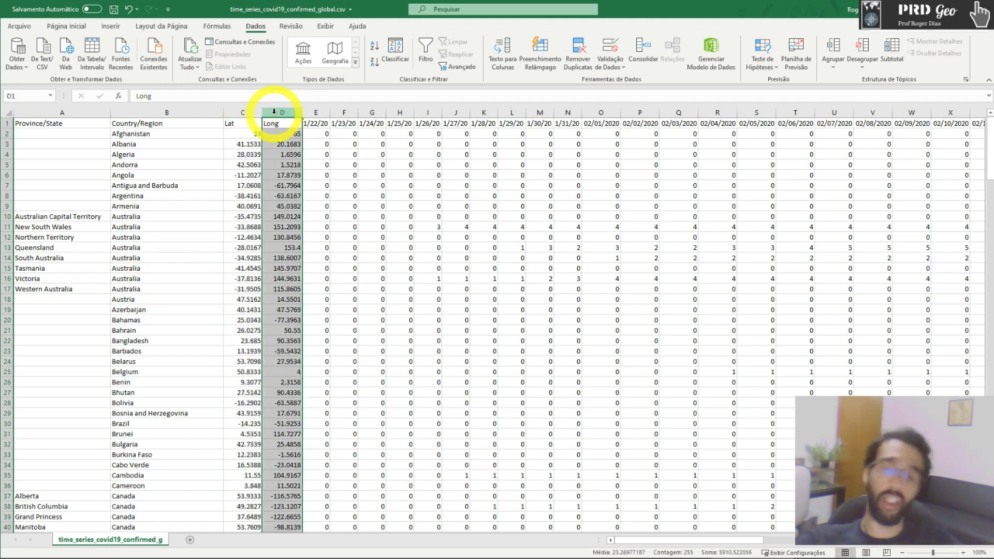
click(316, 112)
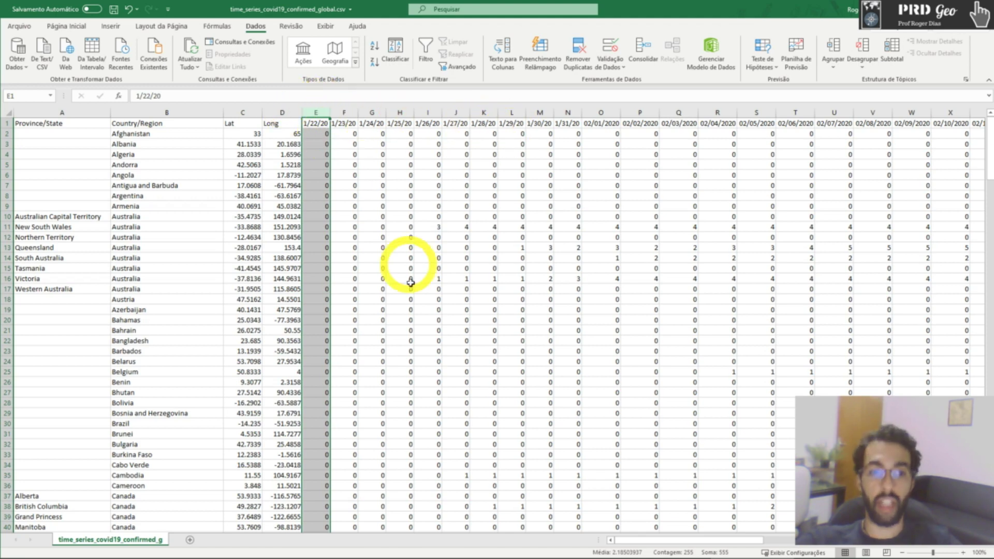
drag(670, 540, 875, 548)
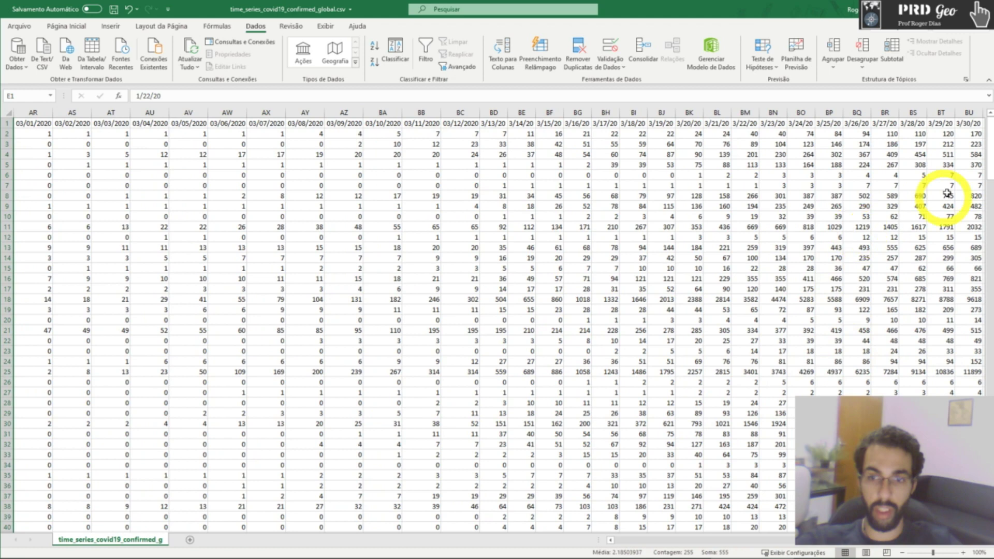
click(964, 111)
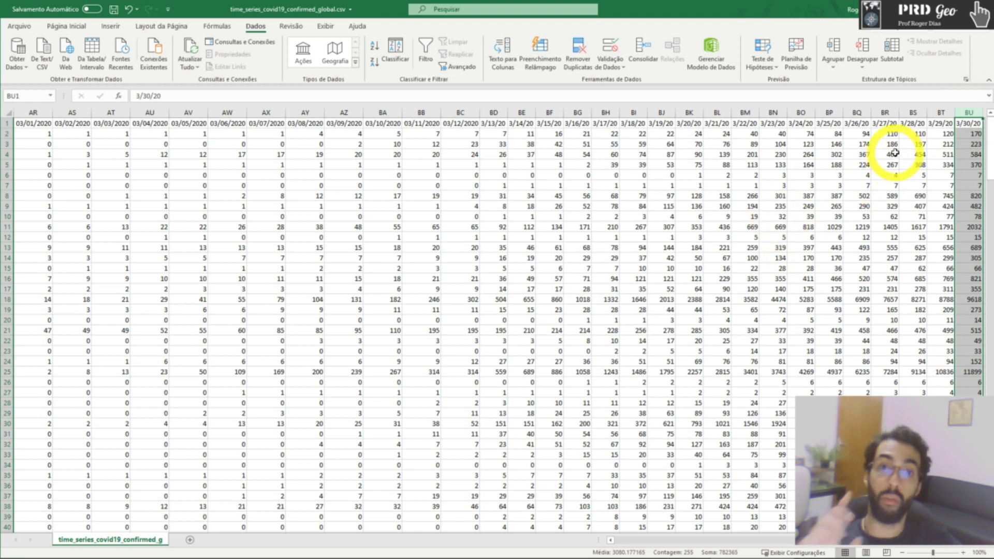
click(811, 123)
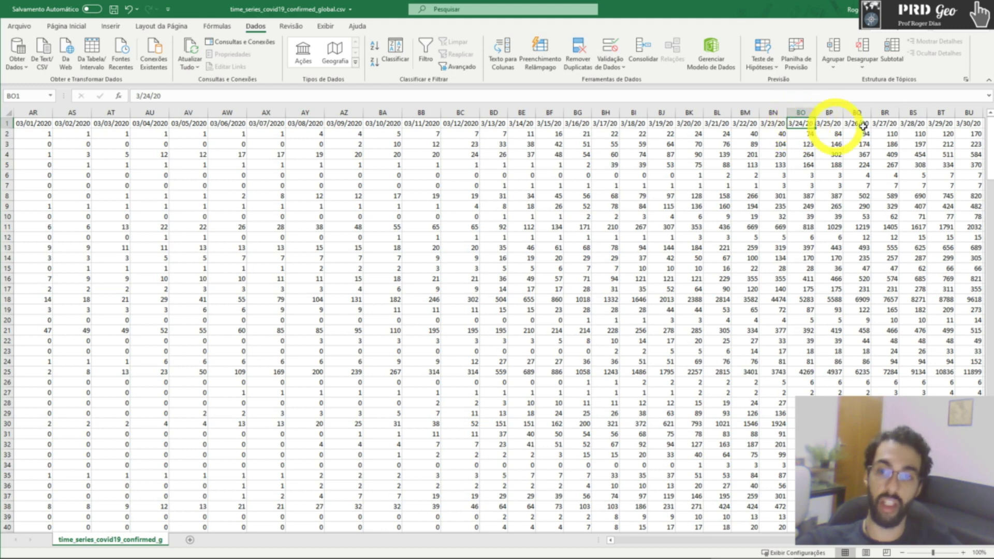
click(972, 124)
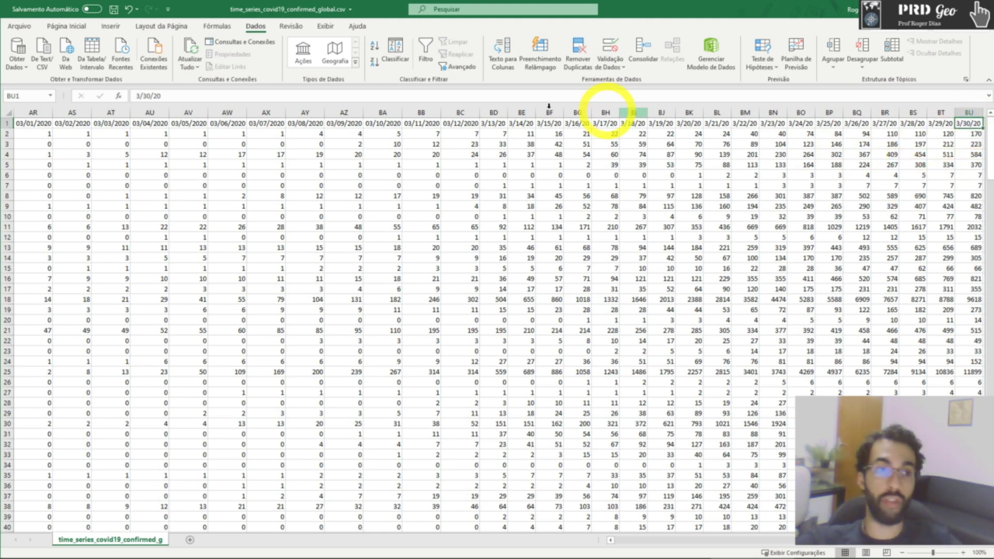
Save the table as an Excel workbook (*.xlsx) named time_series_covid19_confirmed_global in the PRD_corona folder
click(20, 27)
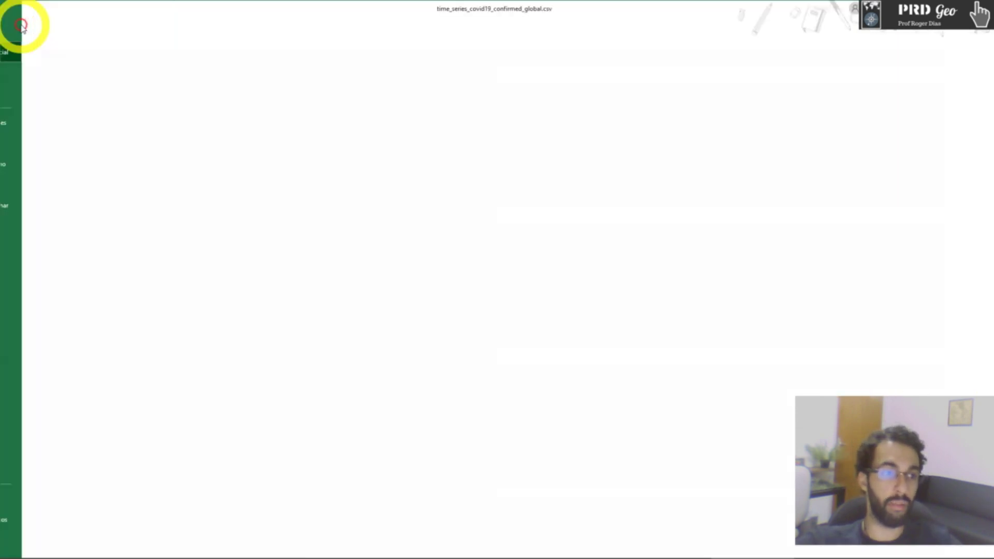
click(37, 164)
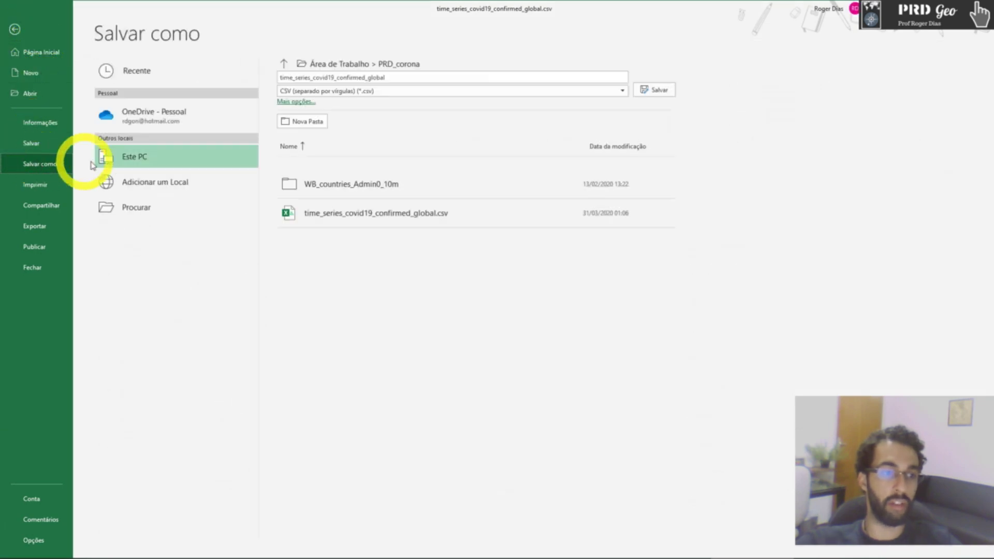
click(366, 93)
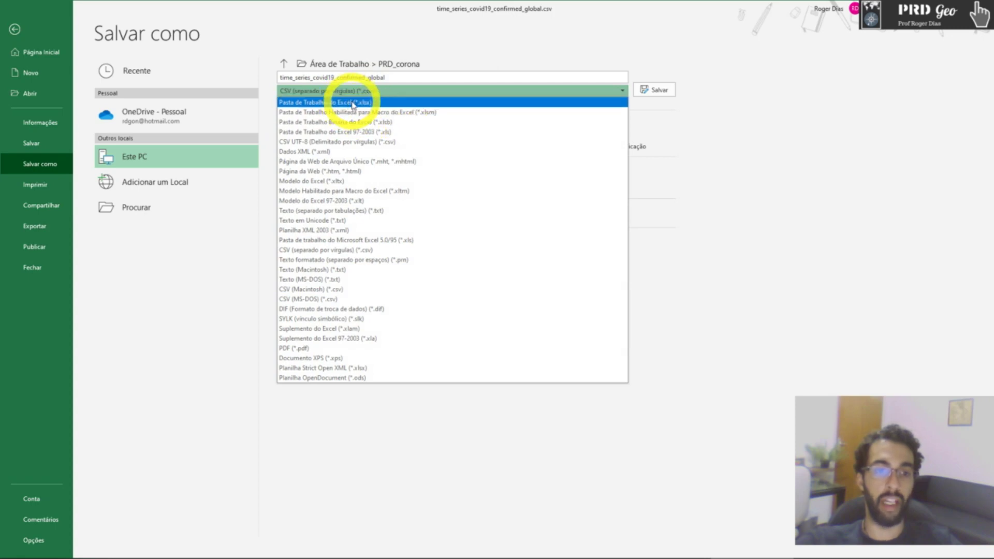
click(345, 103)
click(656, 90)
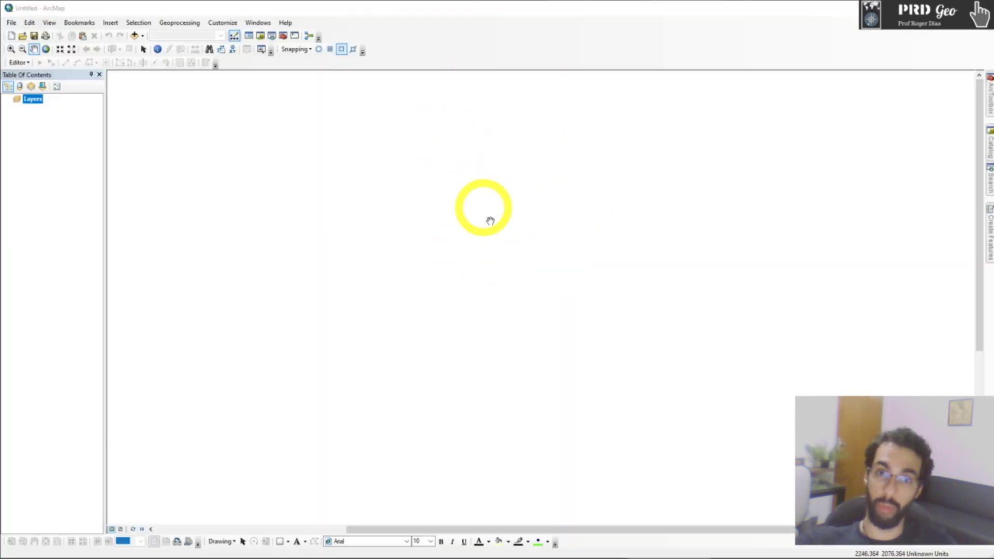
In ArcMap, save the empty map document as projeto_virus.mxd in the PRD_corona folder
click(34, 36)
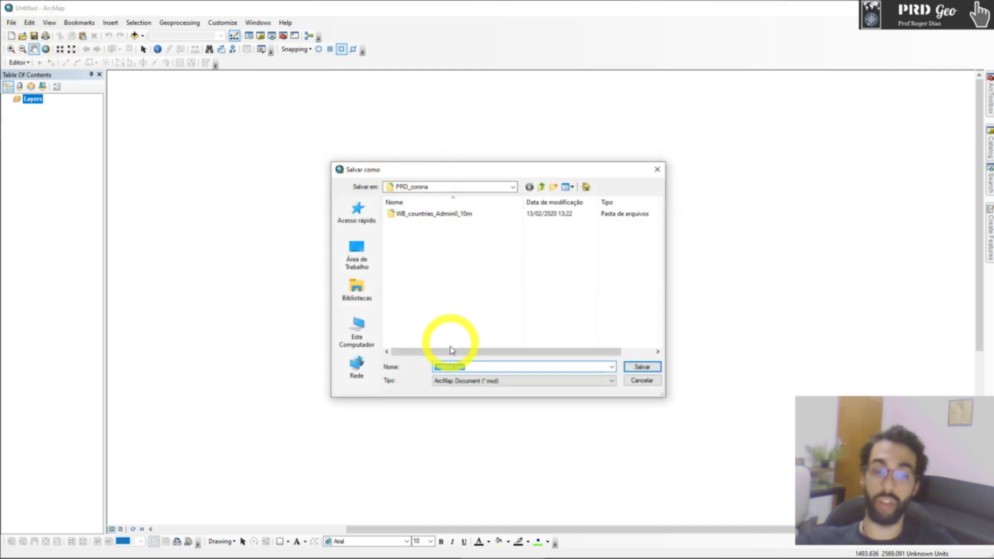
double_click(444, 367)
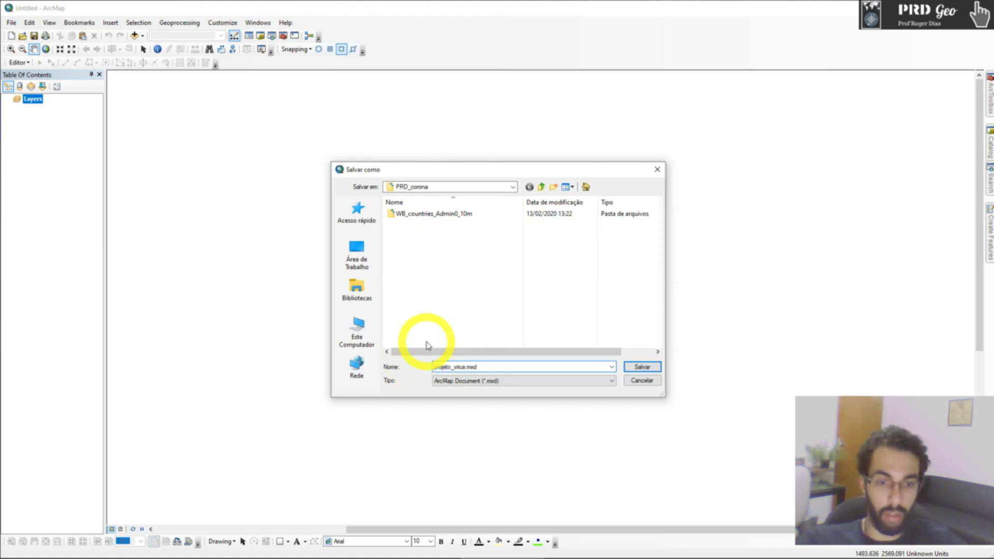
text(projeto_virus)
click(640, 366)
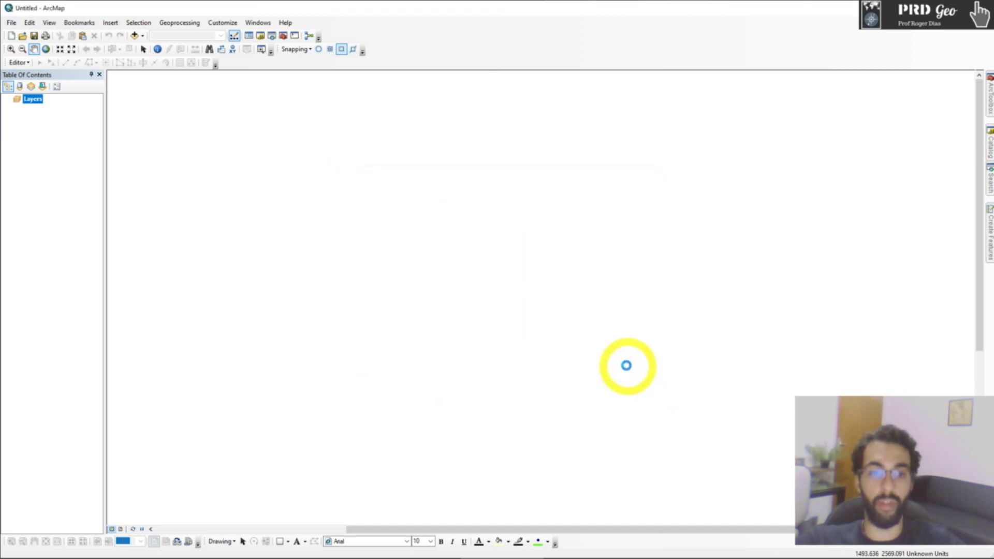
Add WB_countries_Admin0_10m.shp from the WB_countries_Admin0_10m folder within PRD_corona to the map
click(989, 145)
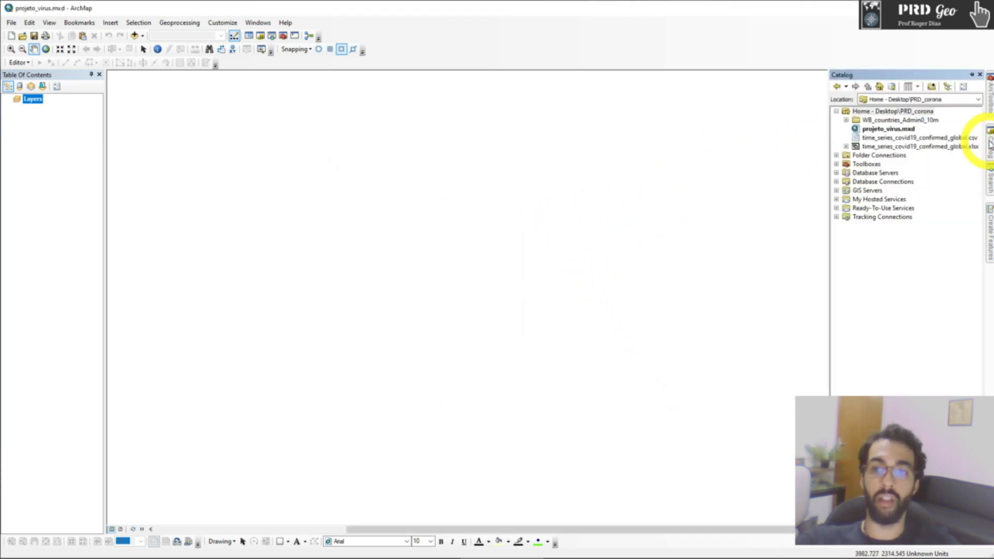
click(870, 110)
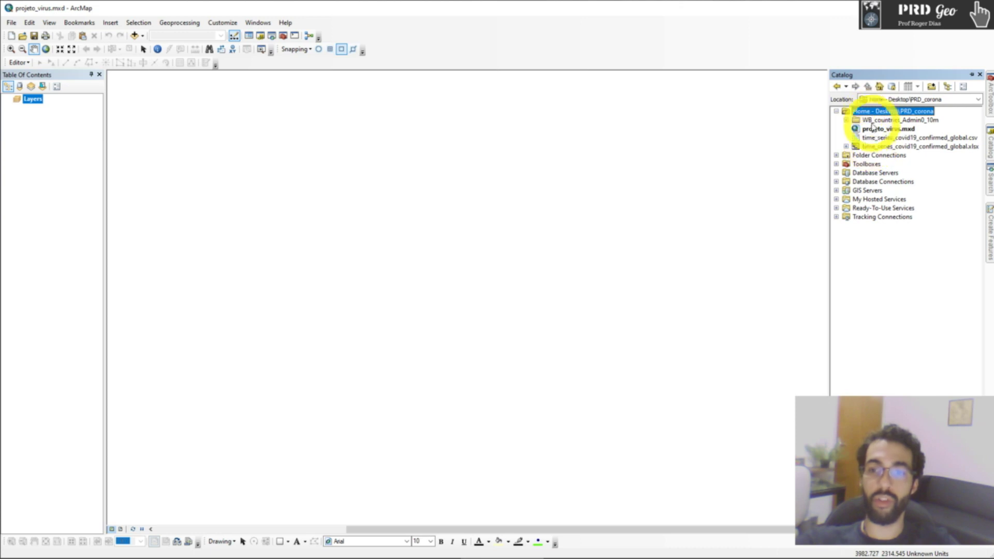
click(872, 129)
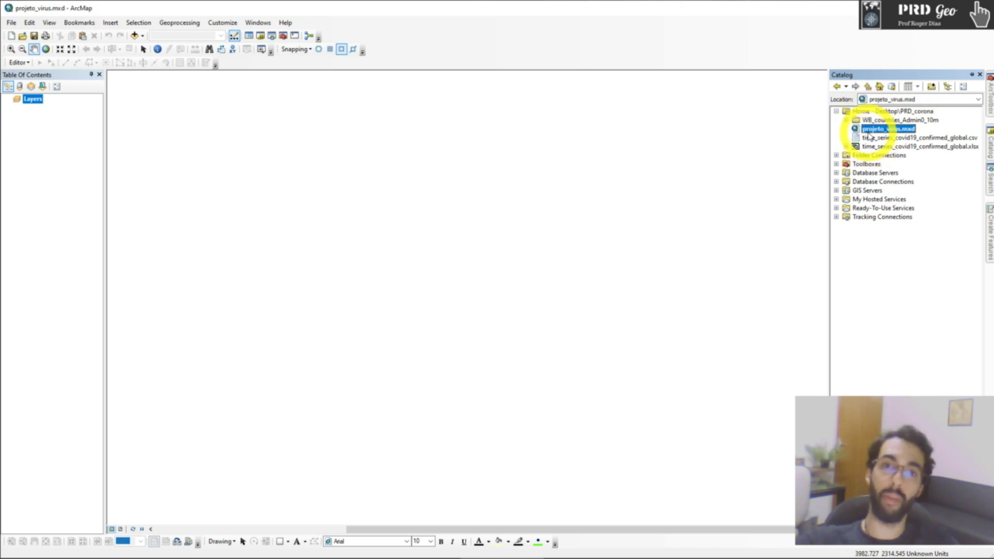
click(858, 121)
click(846, 120)
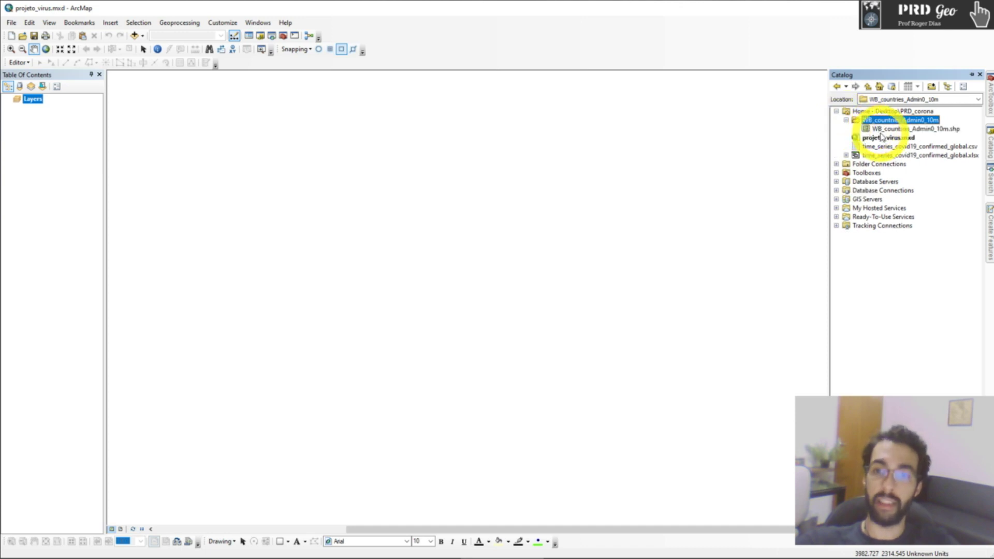
click(883, 130)
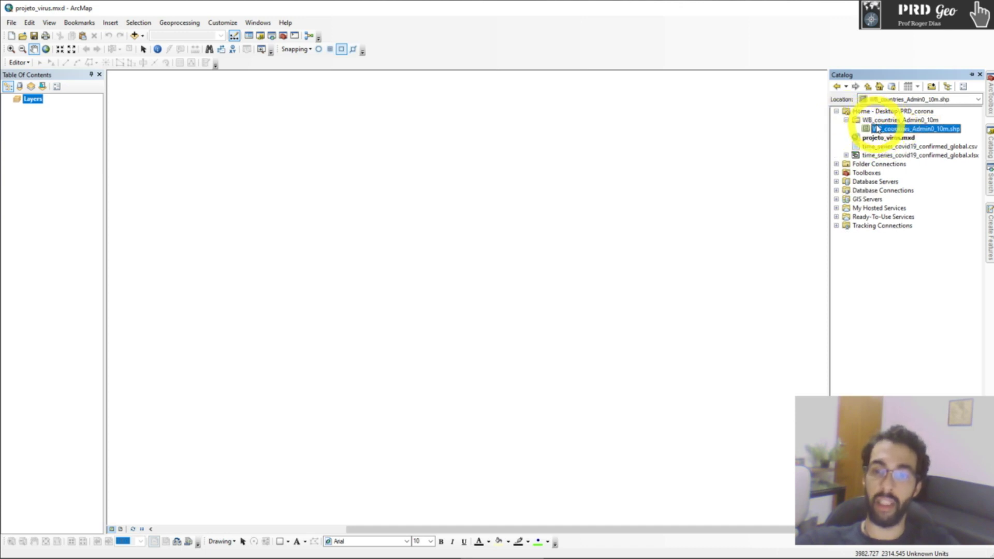
mouse_move(775, 135)
mouse_down()
mouse_move(923, 149)
mouse_move(887, 122)
mouse_move(761, 135)
mouse_move(869, 135)
mouse_move(545, 167)
mouse_up()
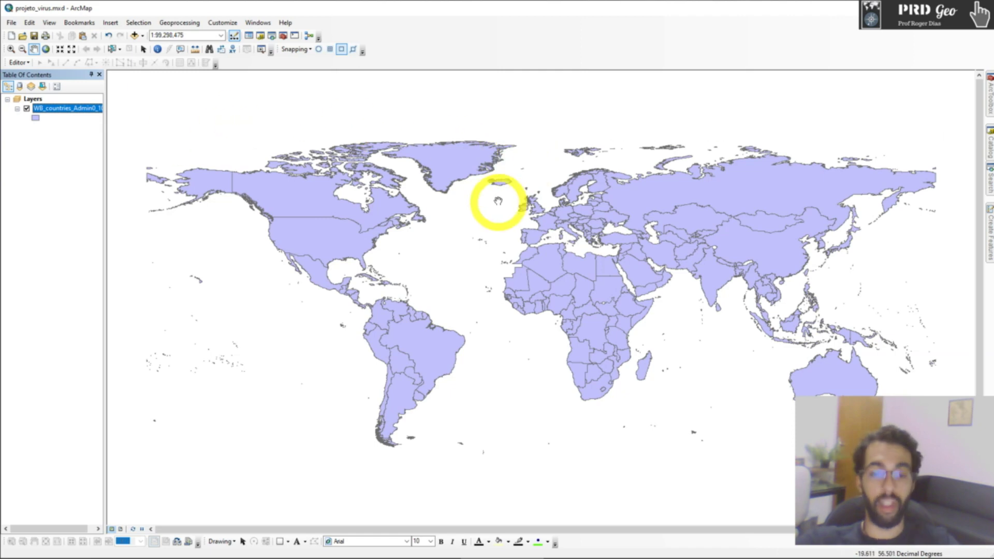
Check the geographic coordinate system and angular unit in the source properties of the world countries layer
double_click(65, 108)
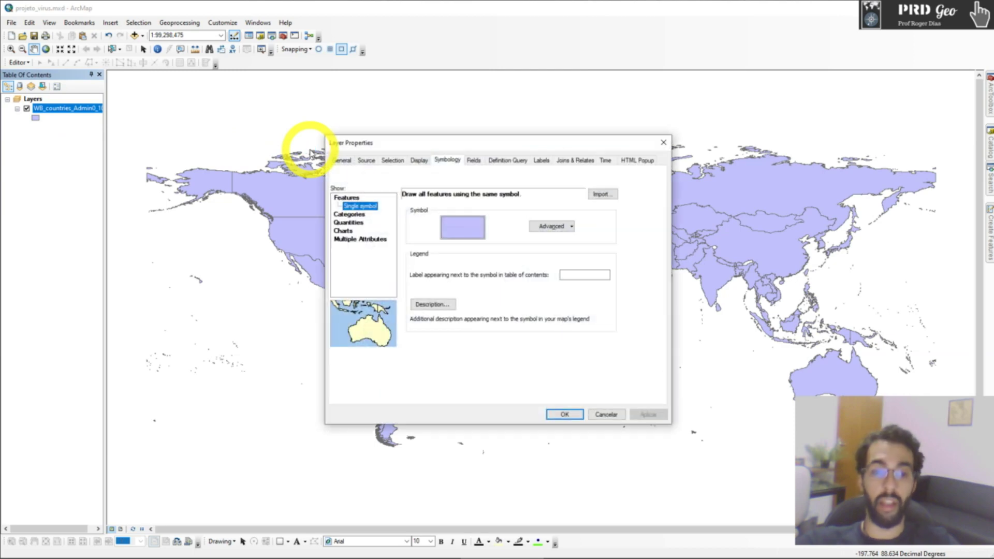
click(365, 161)
drag(471, 274, 430, 275)
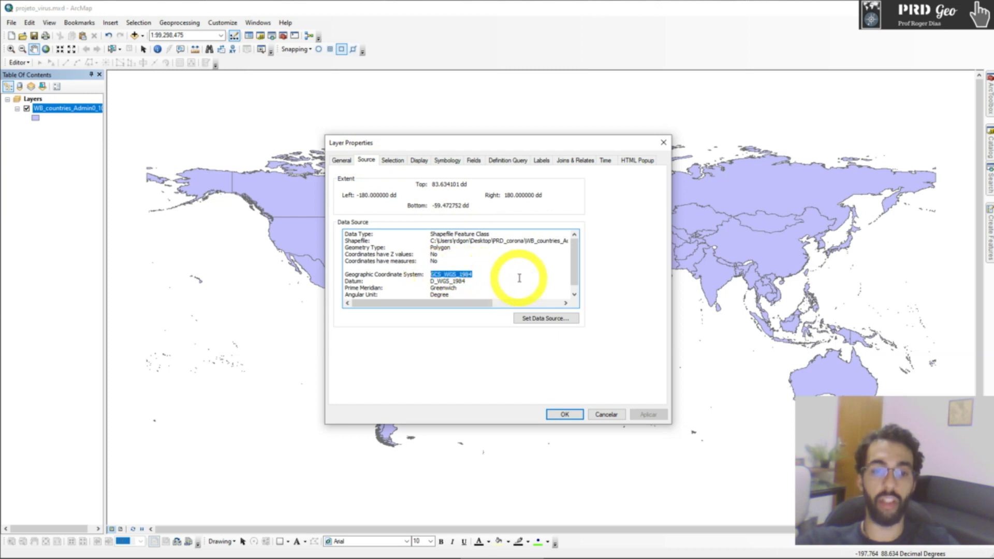
click(474, 275)
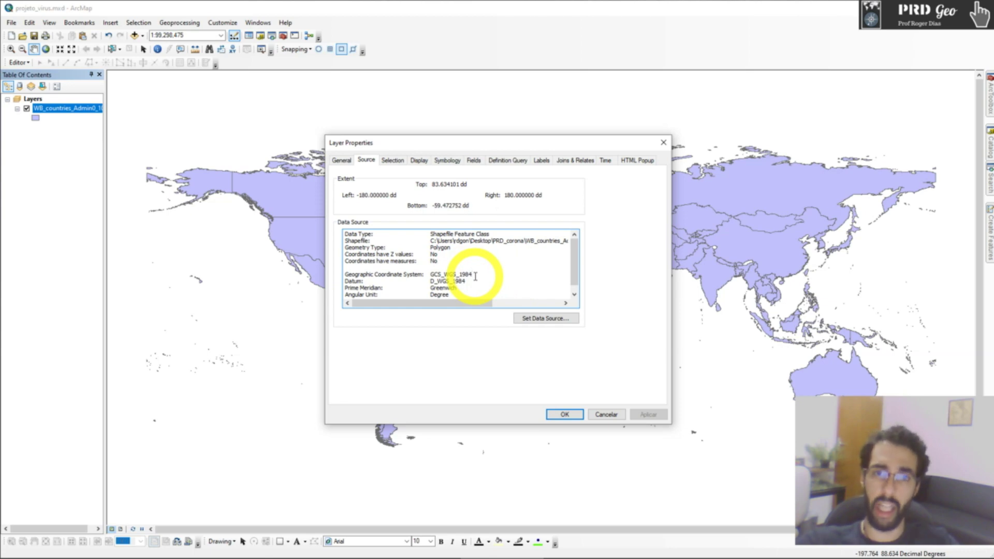
double_click(444, 274)
click(443, 275)
drag(442, 275, 430, 274)
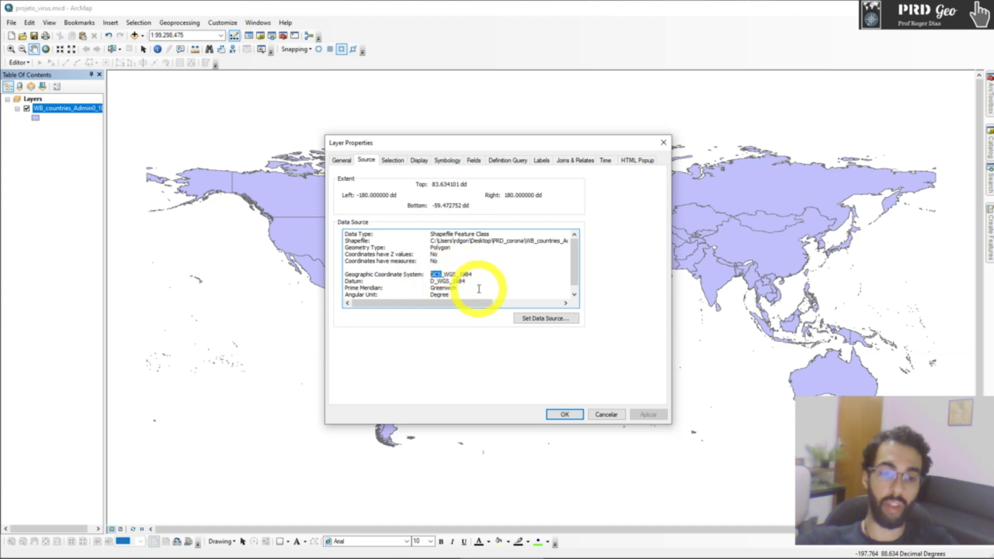
double_click(432, 295)
click(442, 294)
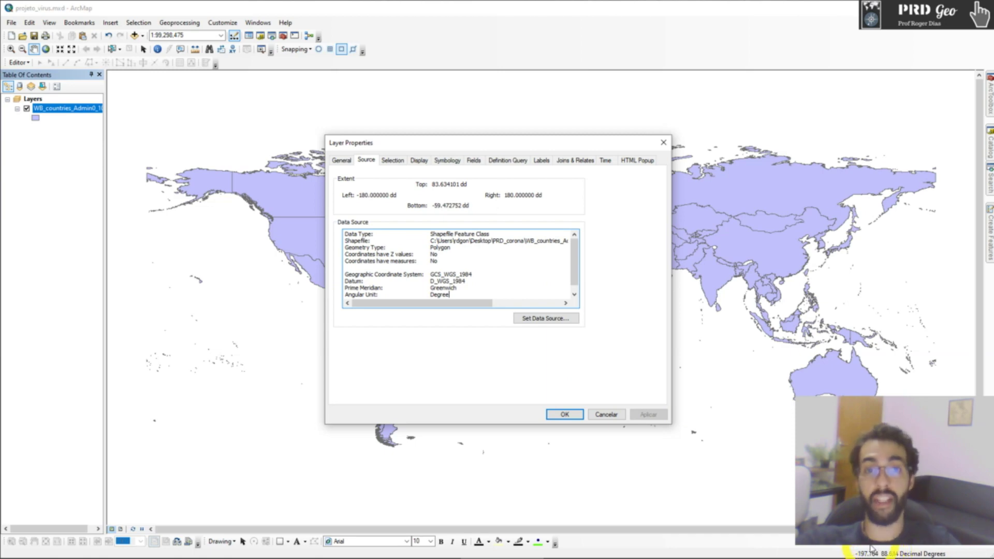
click(564, 415)
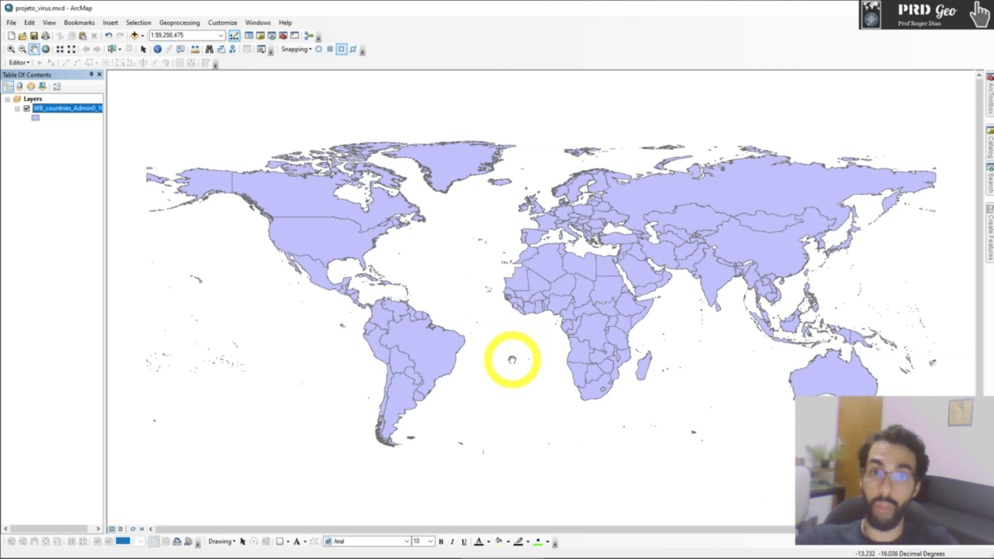
Load the time_series_covid19_confirmed_g$ sheet from time_series_covid19_confirmed_global.xlsx in the PRD_corona folder as the source table for XY data
click(11, 23)
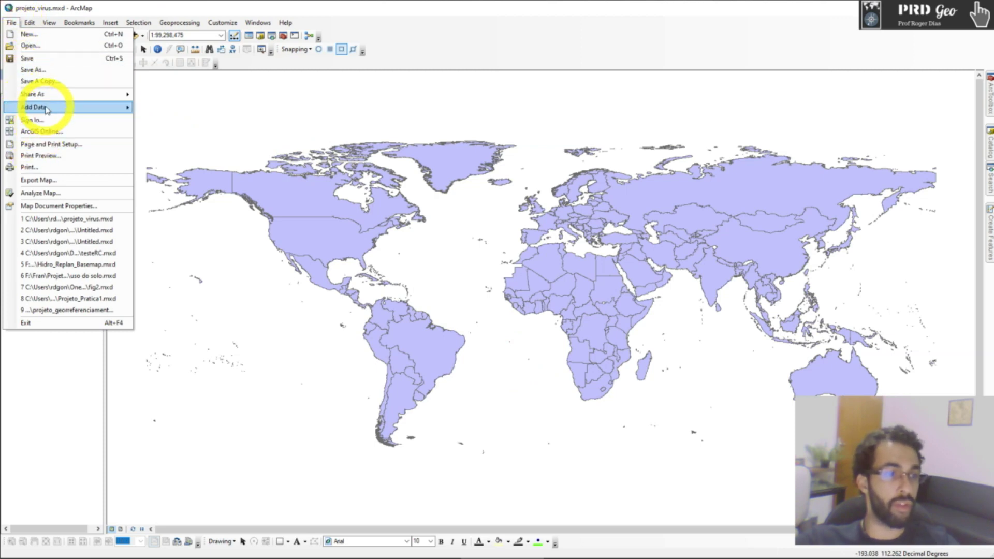
mouse_move(39, 108)
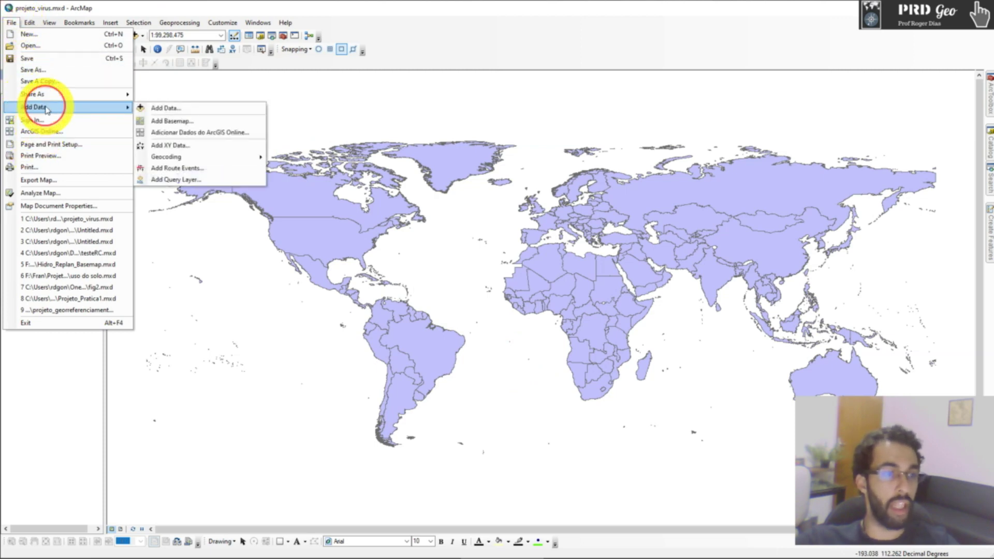
click(175, 145)
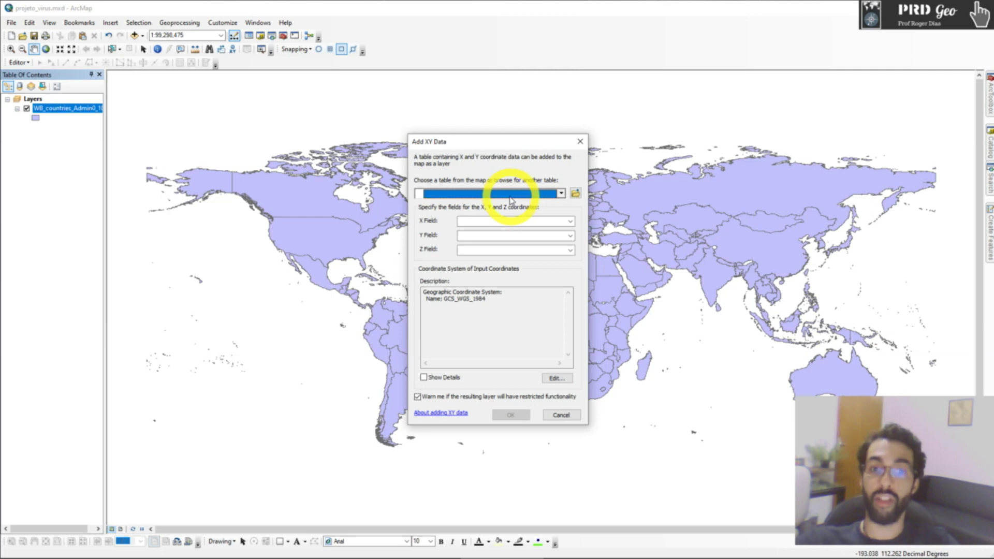
click(576, 194)
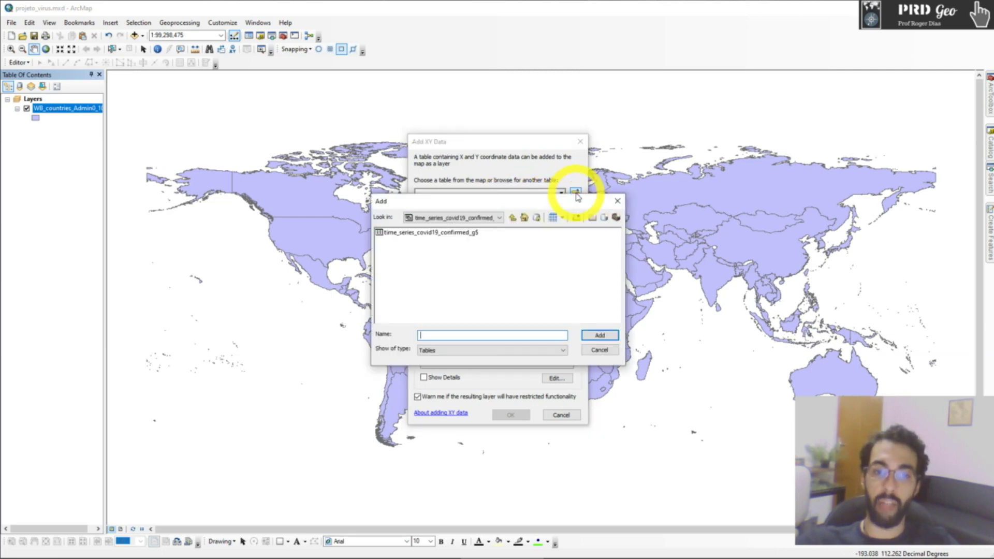
click(513, 219)
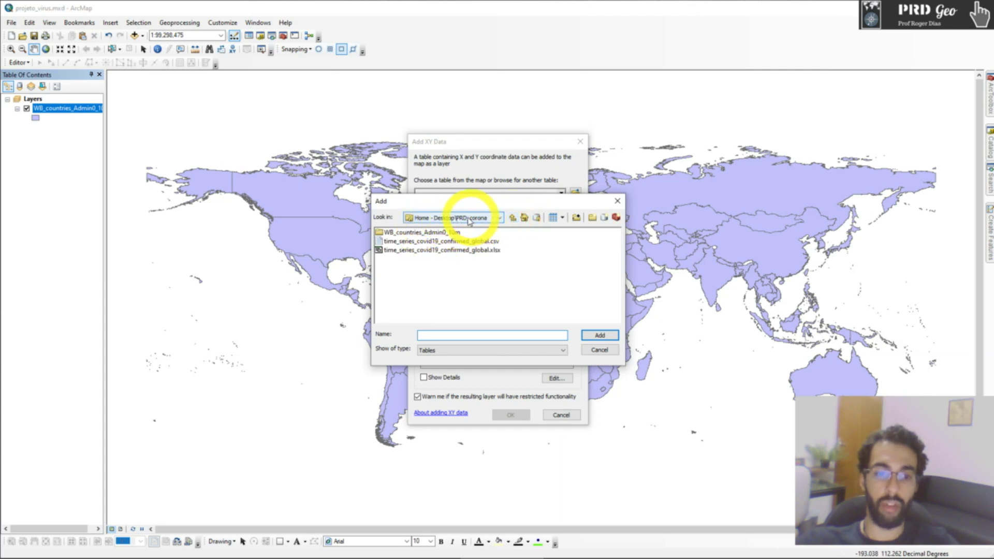
click(479, 250)
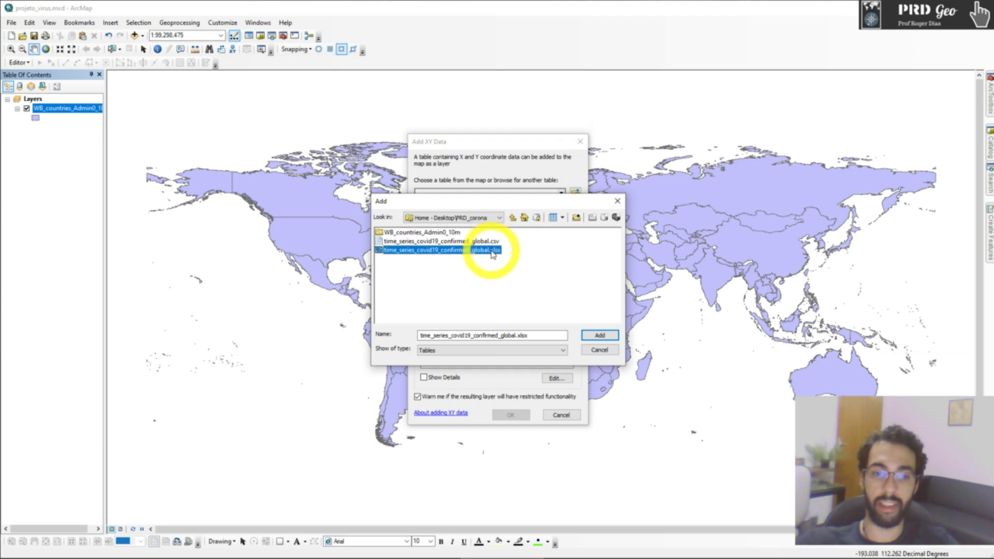
double_click(456, 250)
double_click(431, 234)
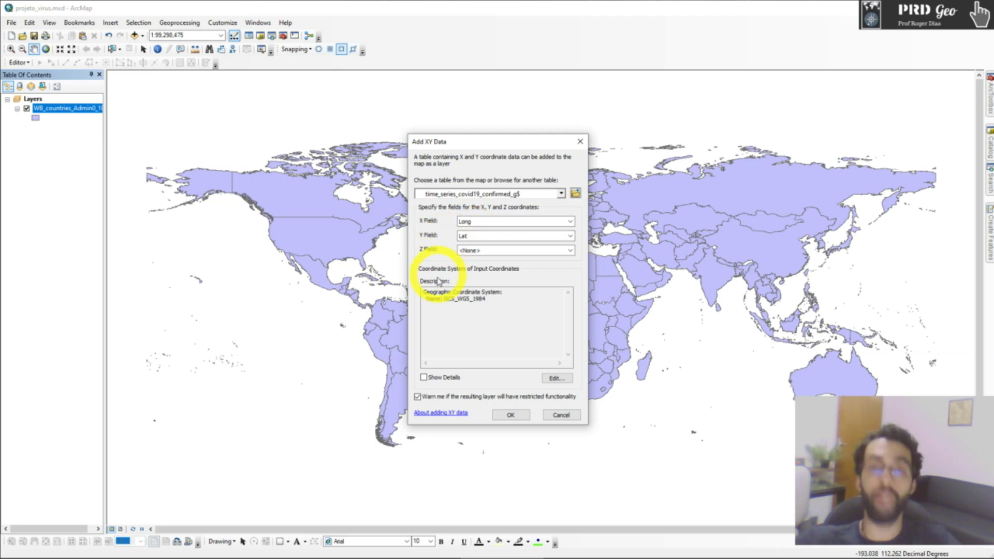
Plot the table as a point layer with Long as X, Lat as Y and GCS_WGS_1984 as the coordinate system
drag(487, 299, 441, 302)
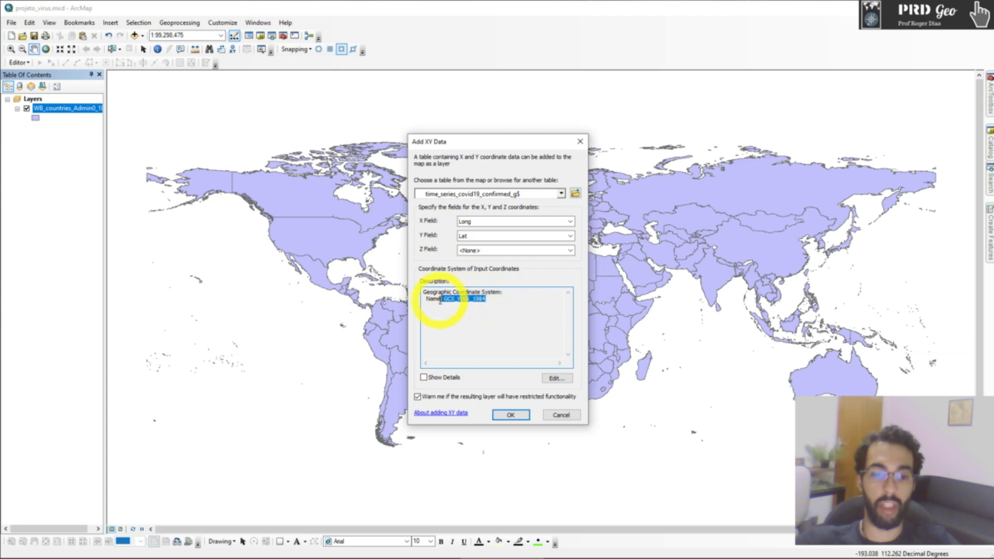
click(469, 309)
click(511, 416)
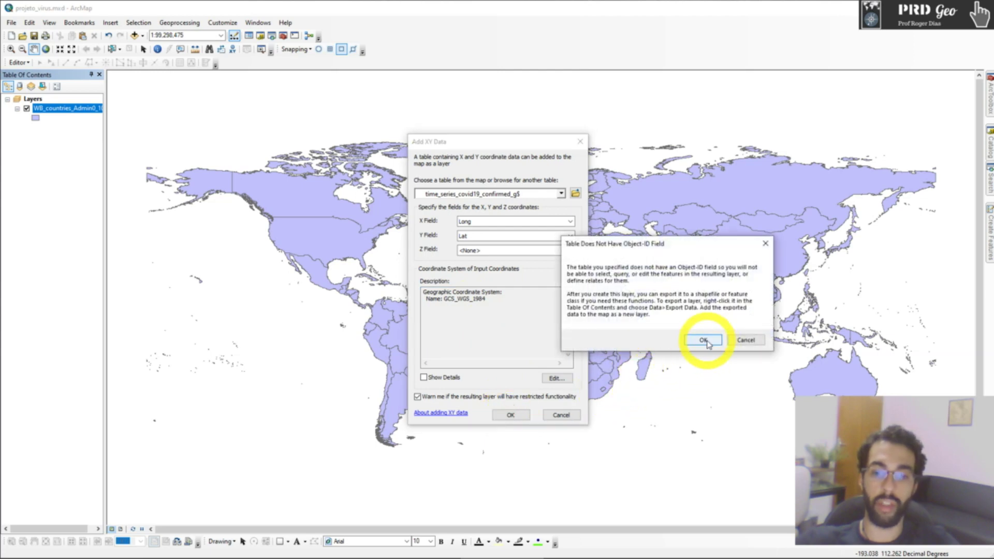
click(705, 339)
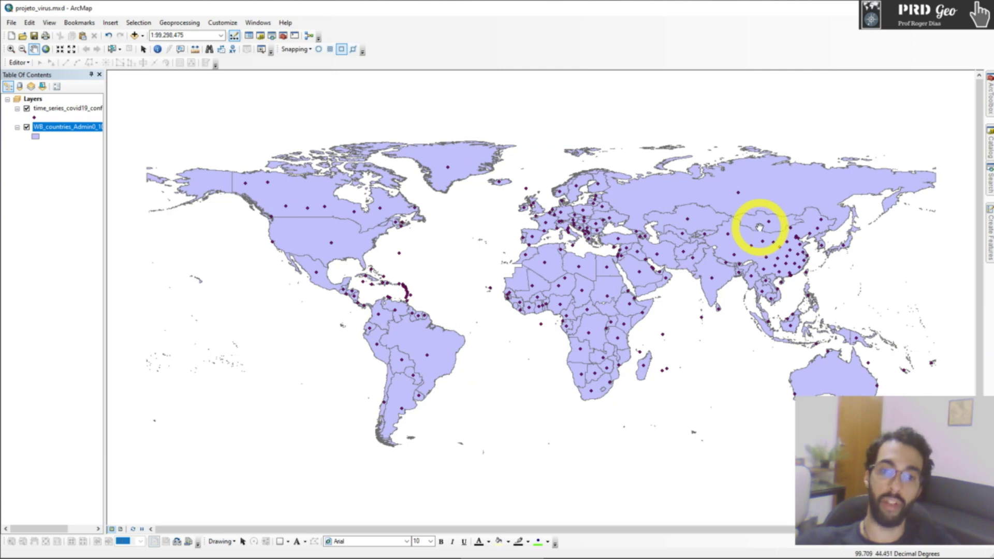
Export all points of the events layer in the data frame's coordinate system to pontos_covid.shp in PRD_corona and add it to the map
key(Up)
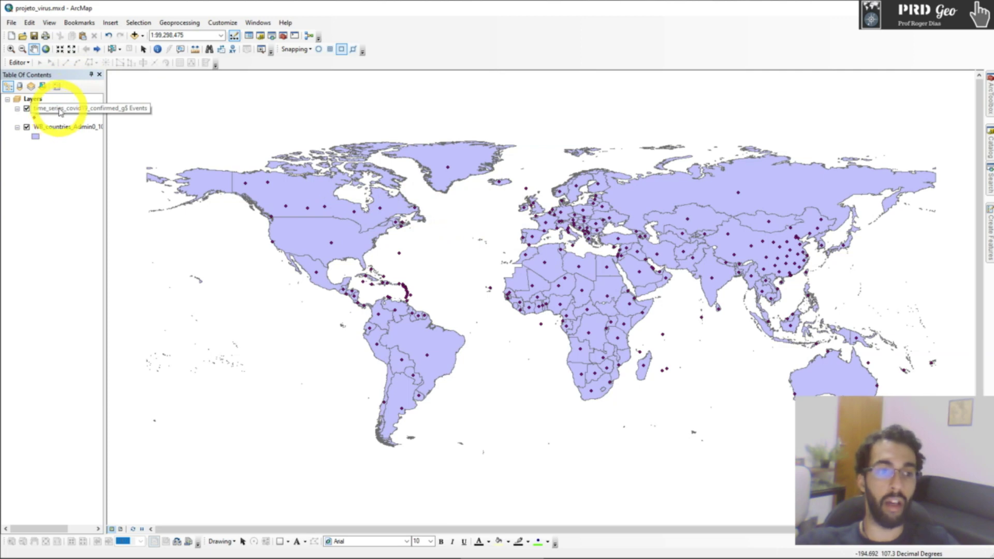
click(84, 109)
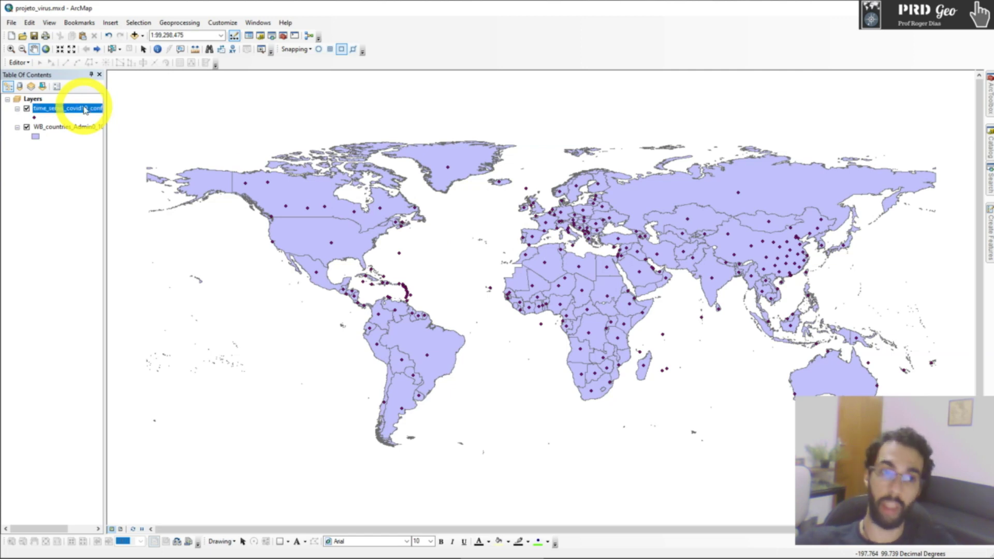
right_click(50, 111)
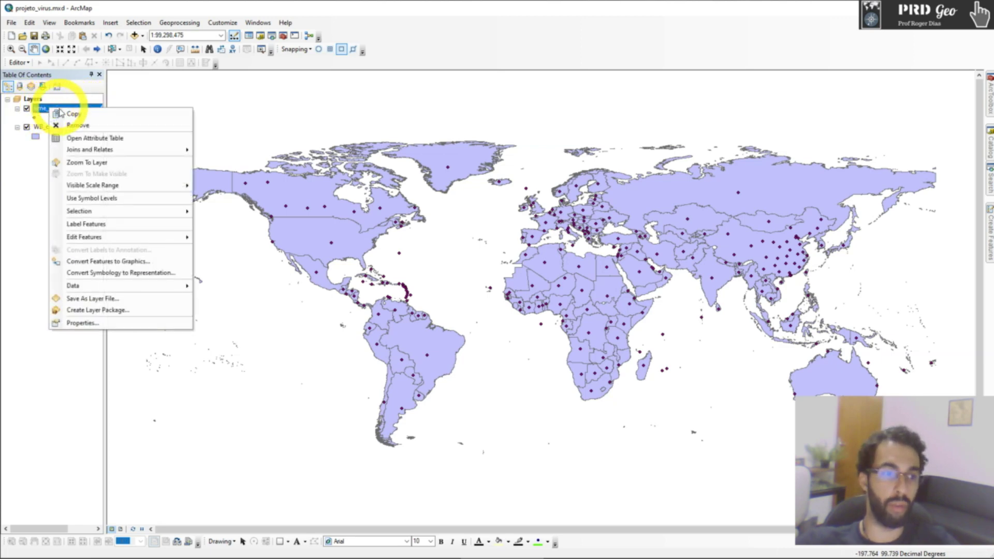
click(94, 288)
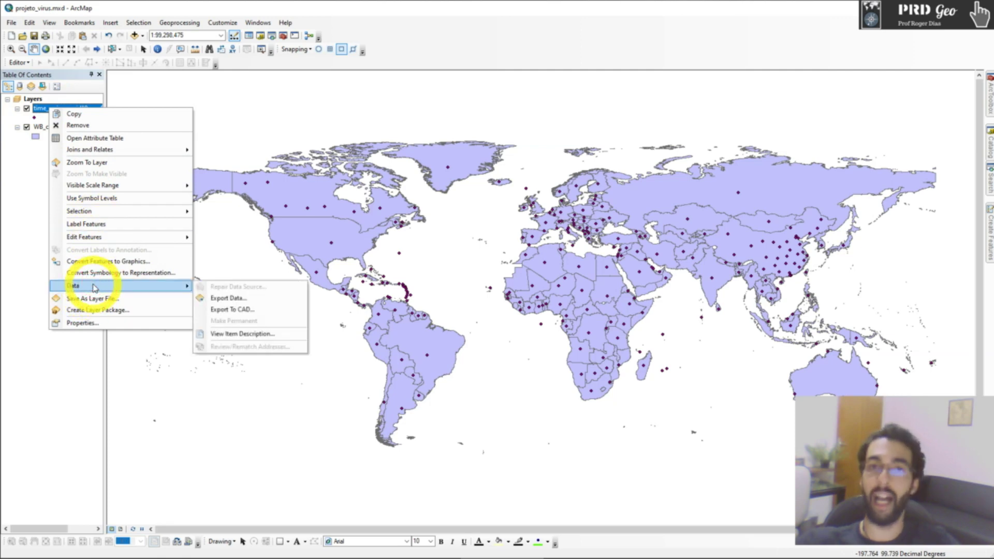
click(237, 300)
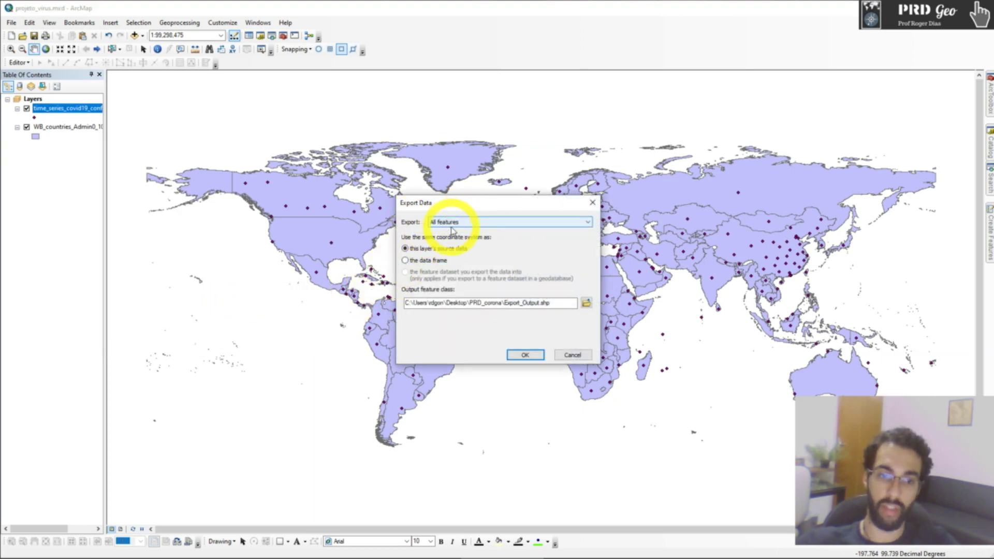
click(420, 262)
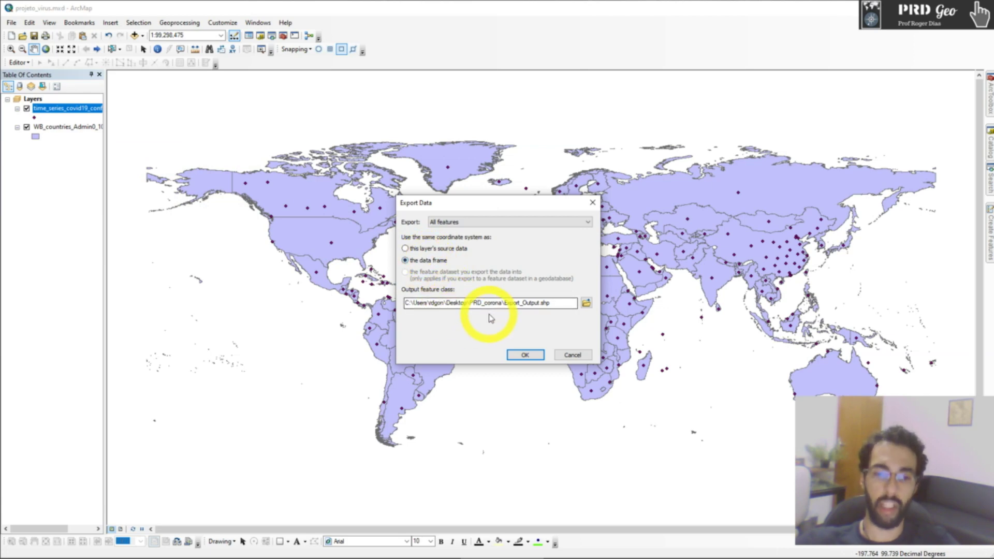
click(586, 302)
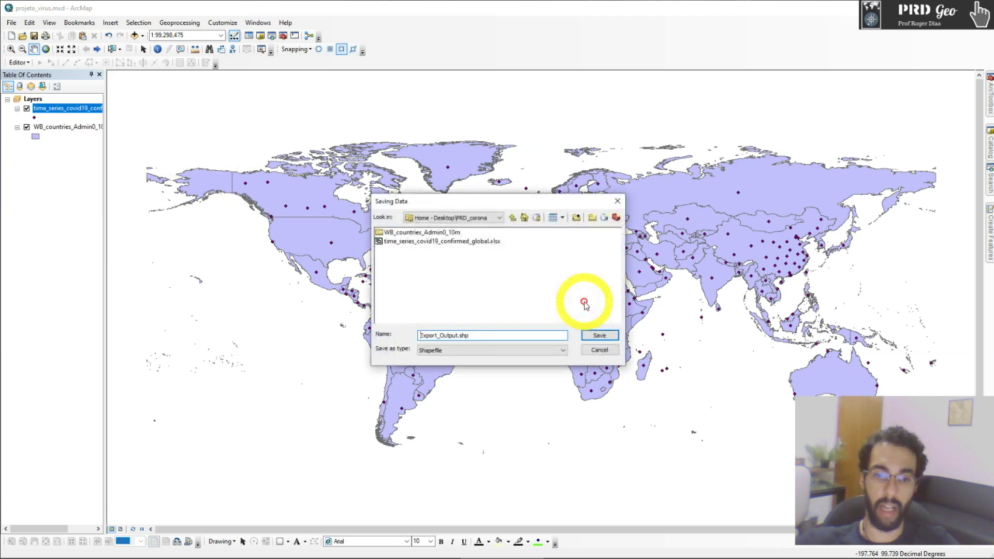
click(456, 334)
drag(456, 334, 403, 338)
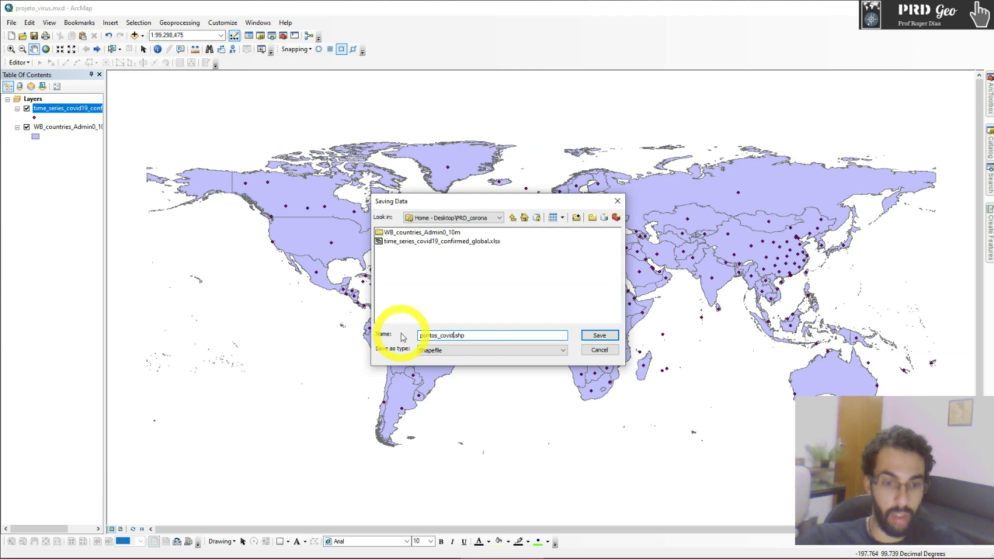
click(599, 335)
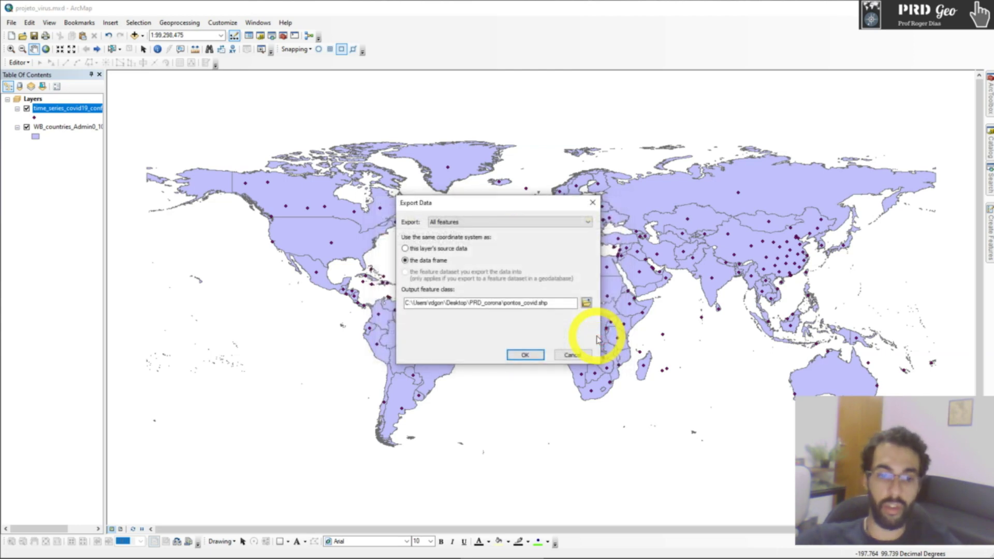
click(525, 354)
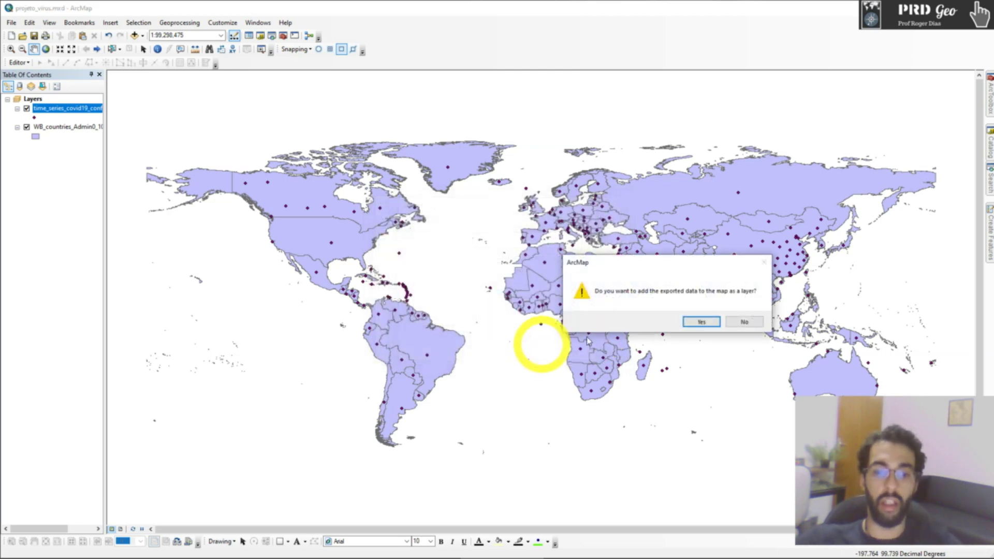
click(701, 323)
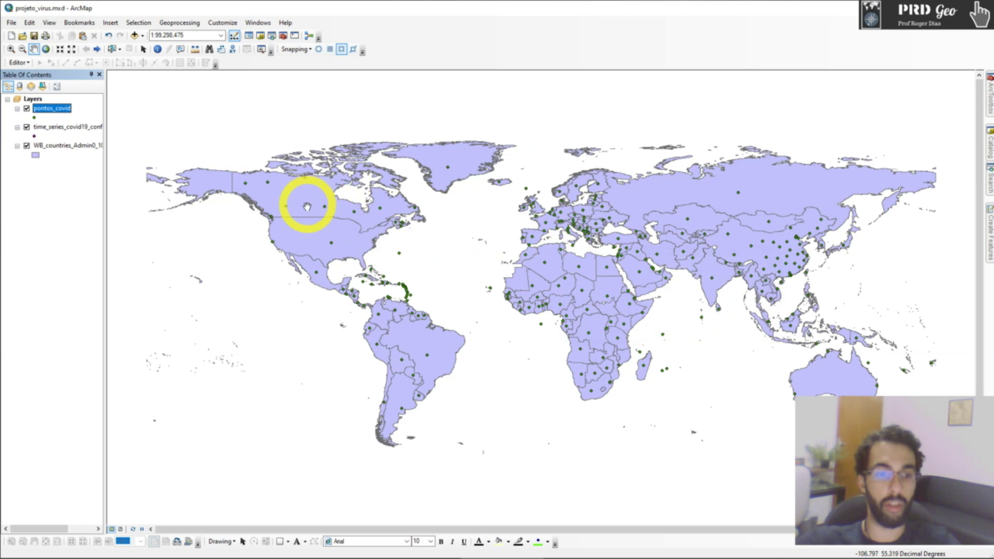
Hide the original time series events layer and review the attribute table of the pontos_covid layer
click(26, 127)
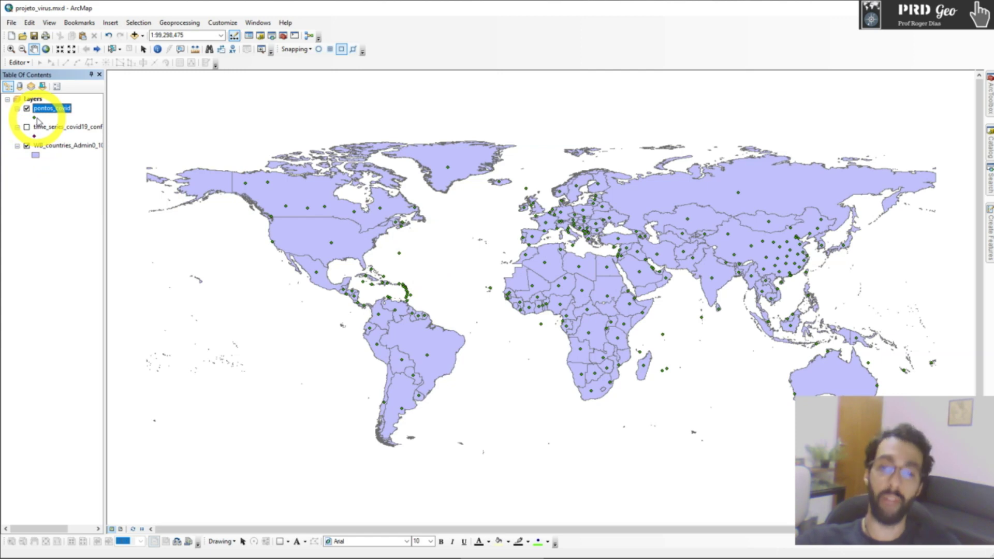
right_click(51, 110)
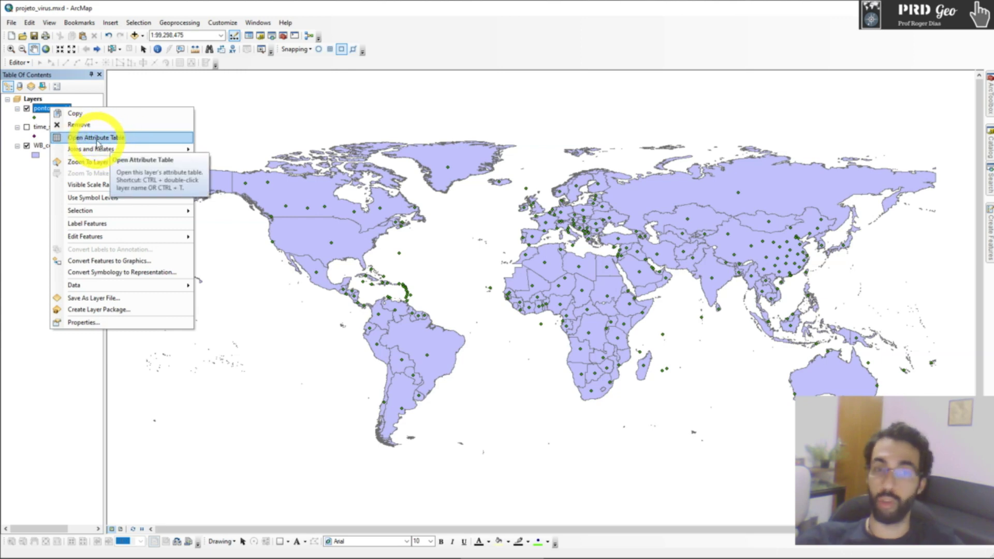
click(97, 140)
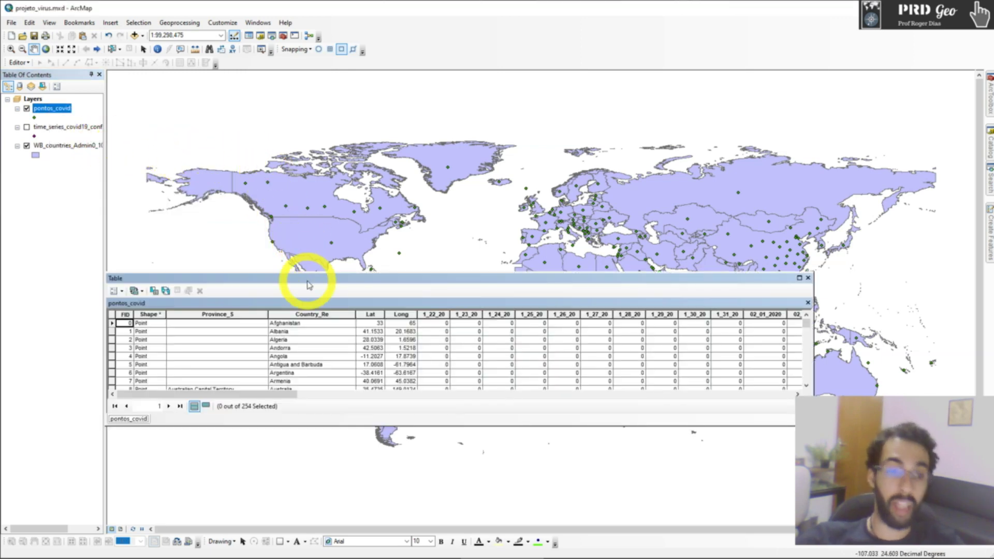
drag(309, 282, 301, 234)
drag(324, 378, 324, 453)
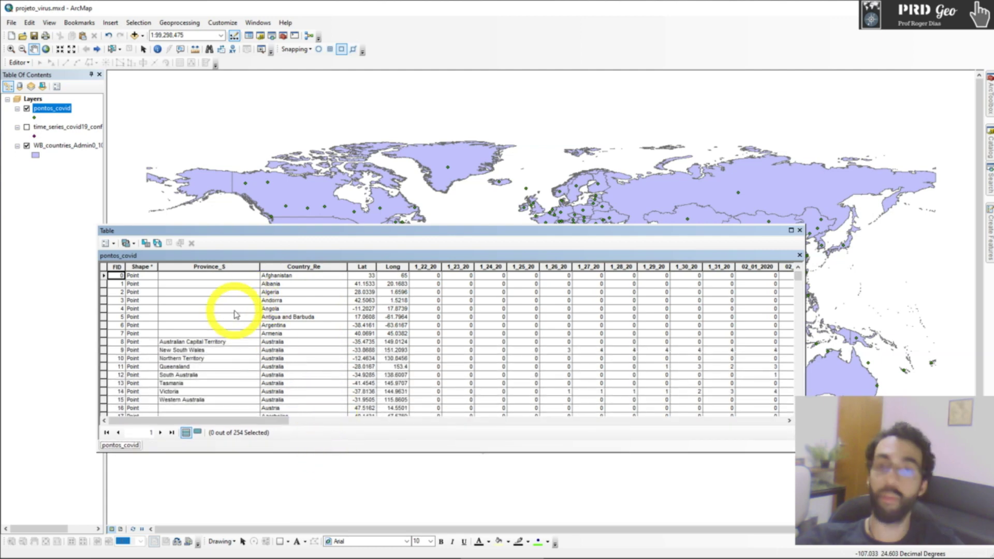
mouse_move(243, 421)
mouse_down()
mouse_move(517, 429)
mouse_move(757, 415)
mouse_move(228, 413)
mouse_up()
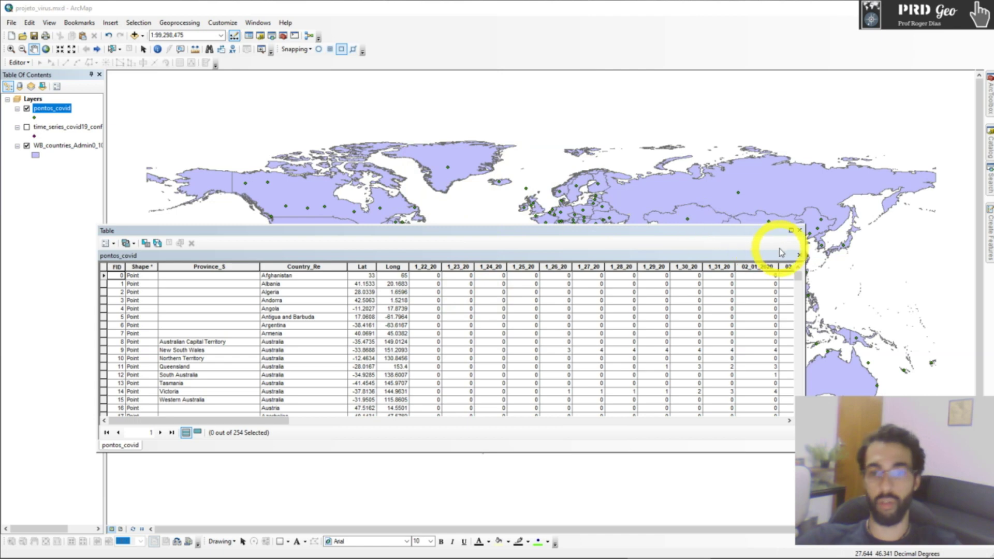
click(800, 230)
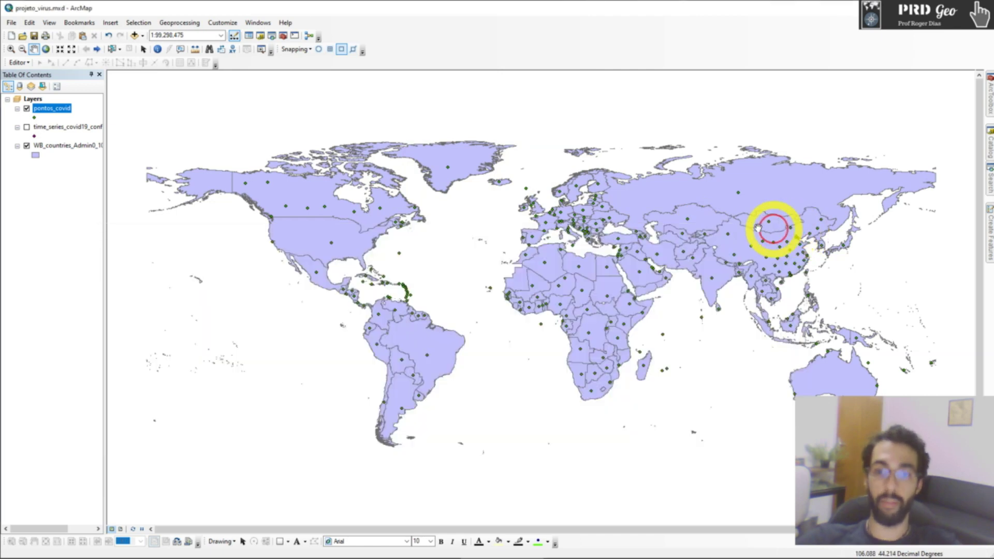
Give the world countries layer a medium grey fill and a white outline
click(35, 156)
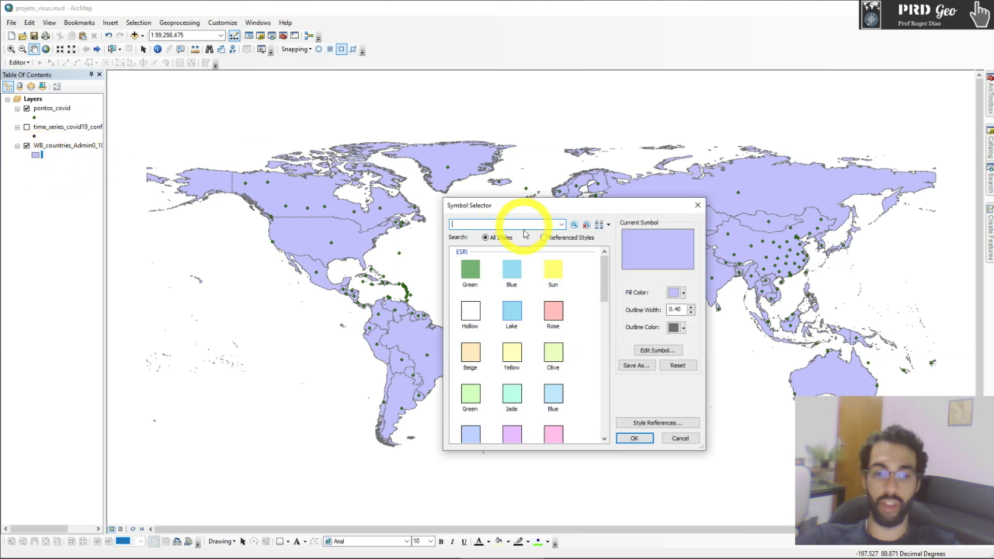
click(683, 293)
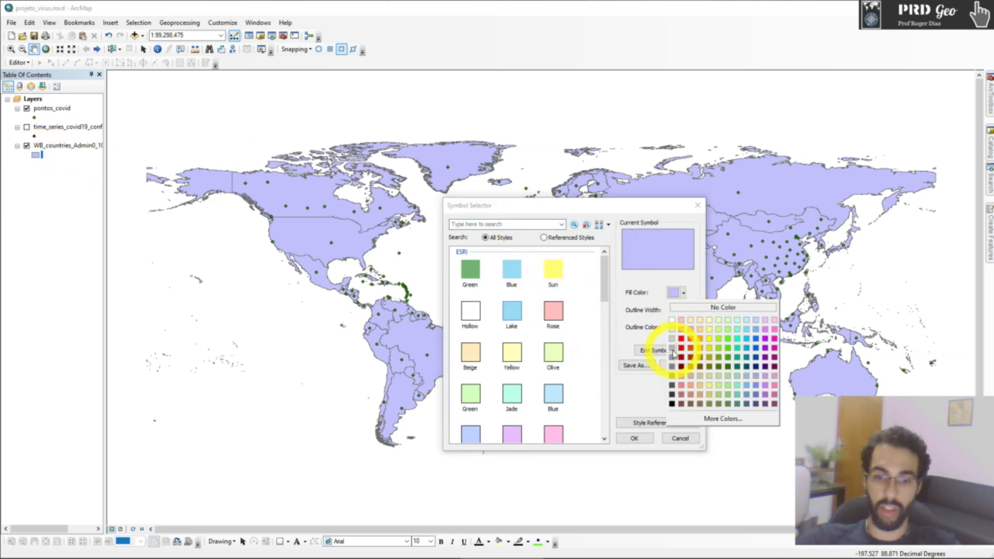
click(672, 348)
click(675, 327)
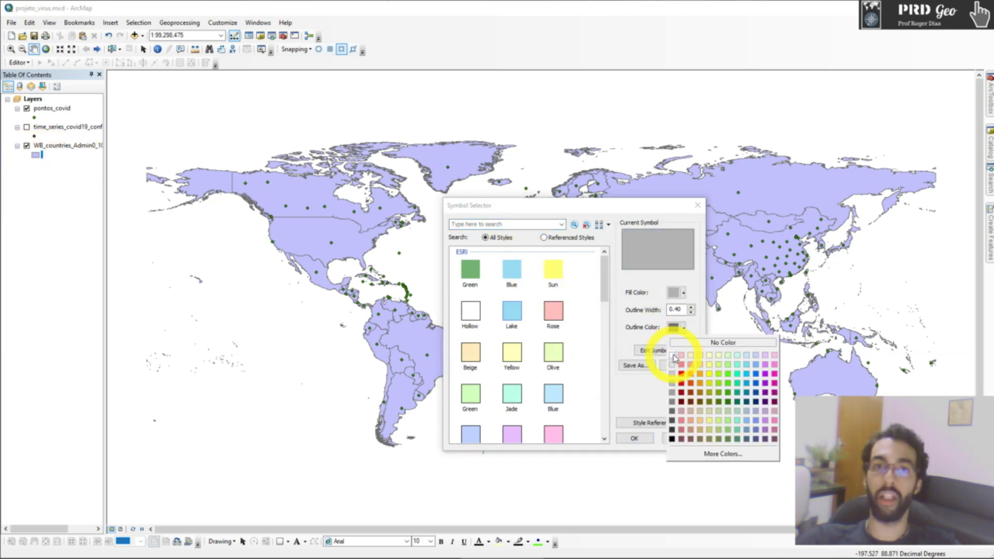
click(672, 356)
click(635, 437)
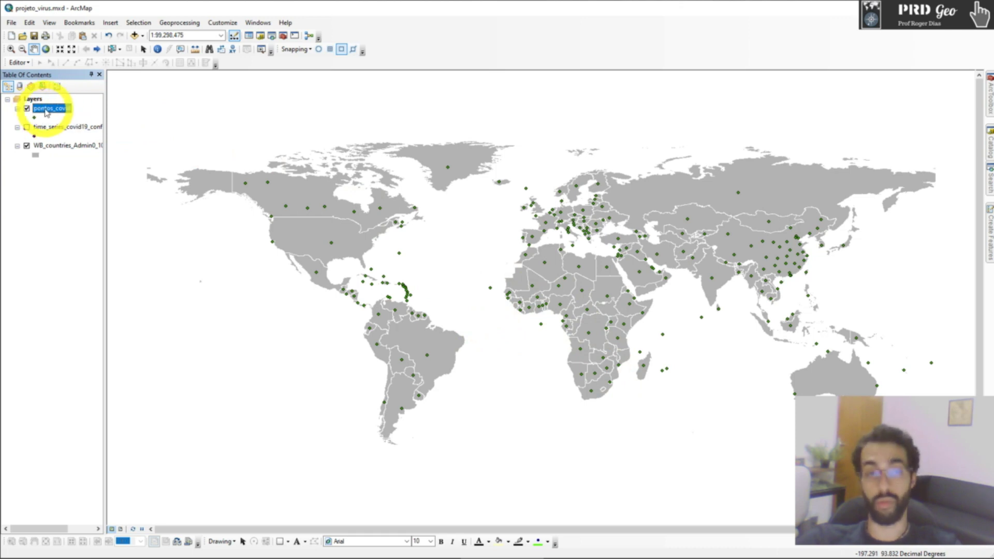
Symbolize the pontos_covid layer with graduated symbols using the 3_30_20 field as the value
click(49, 108)
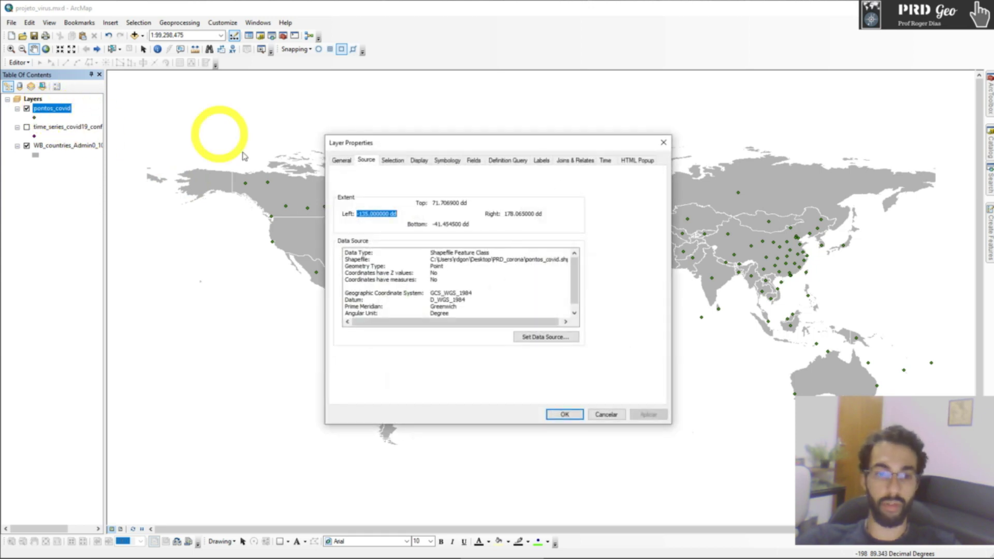
click(448, 161)
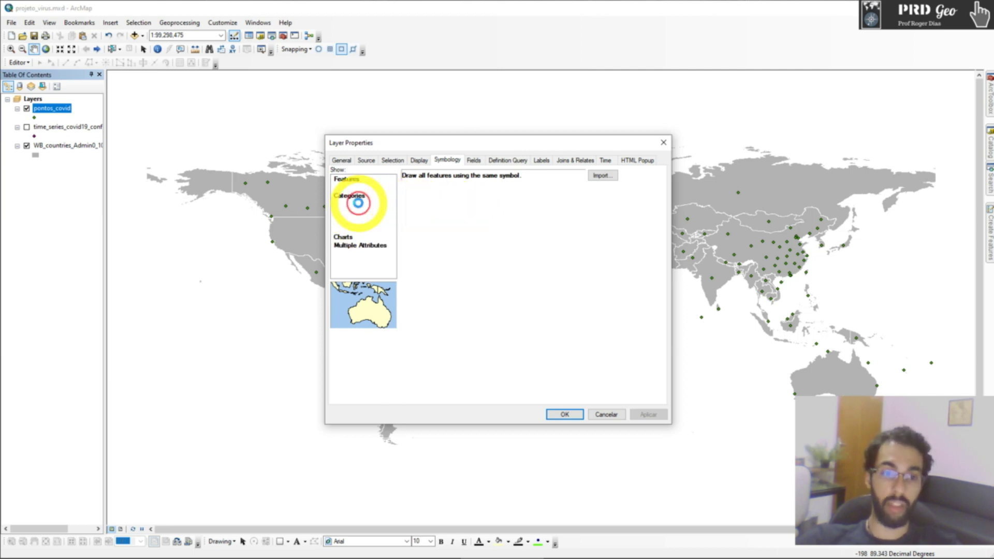
click(356, 204)
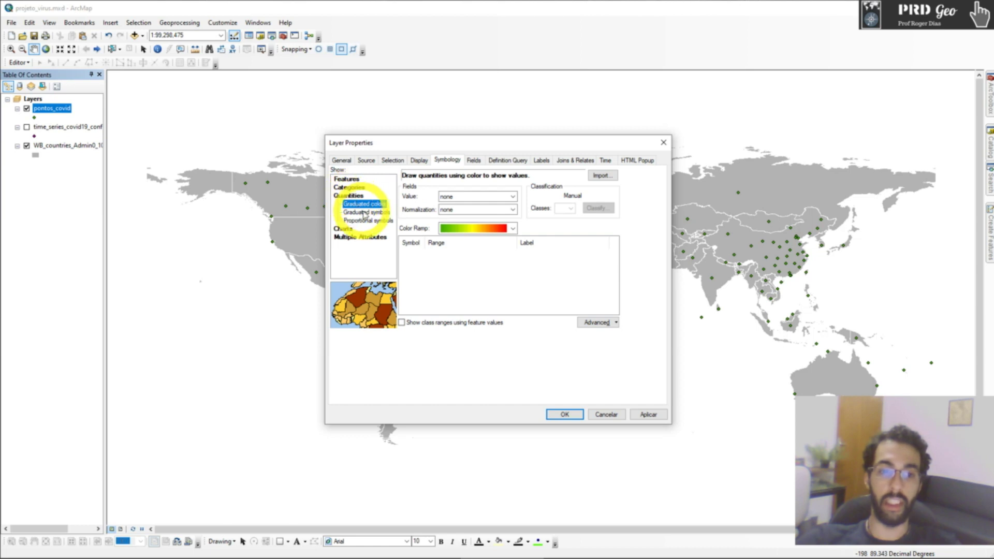
click(367, 212)
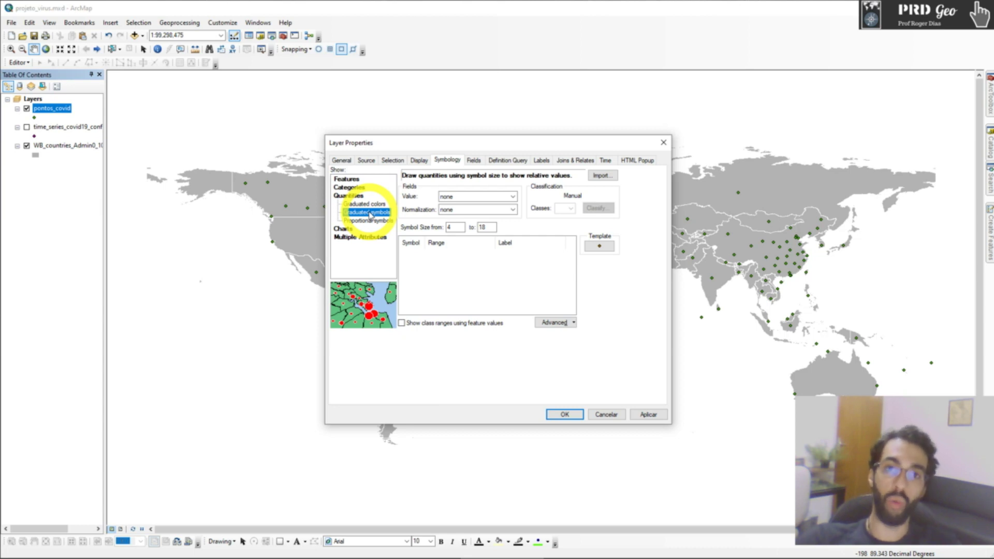
click(416, 201)
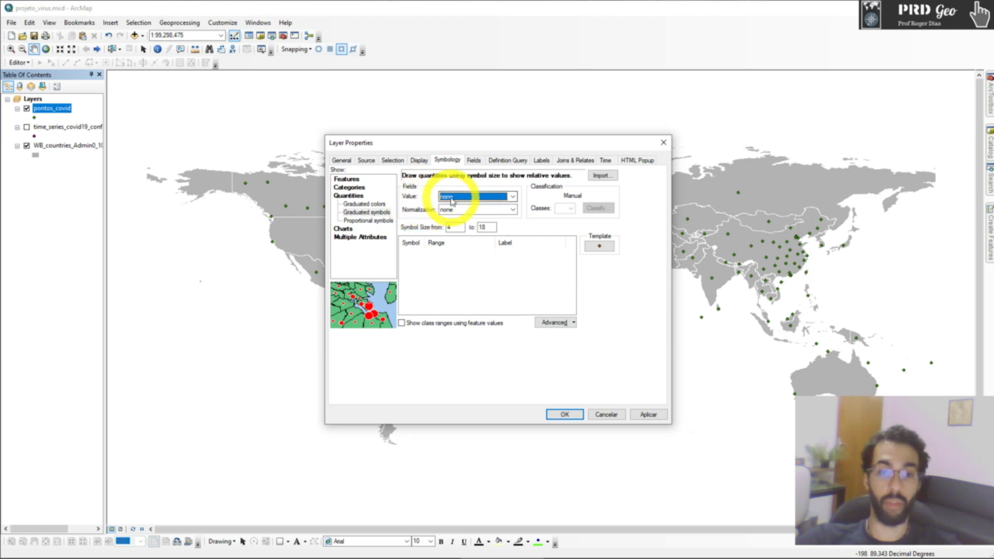
click(512, 196)
drag(517, 235, 513, 332)
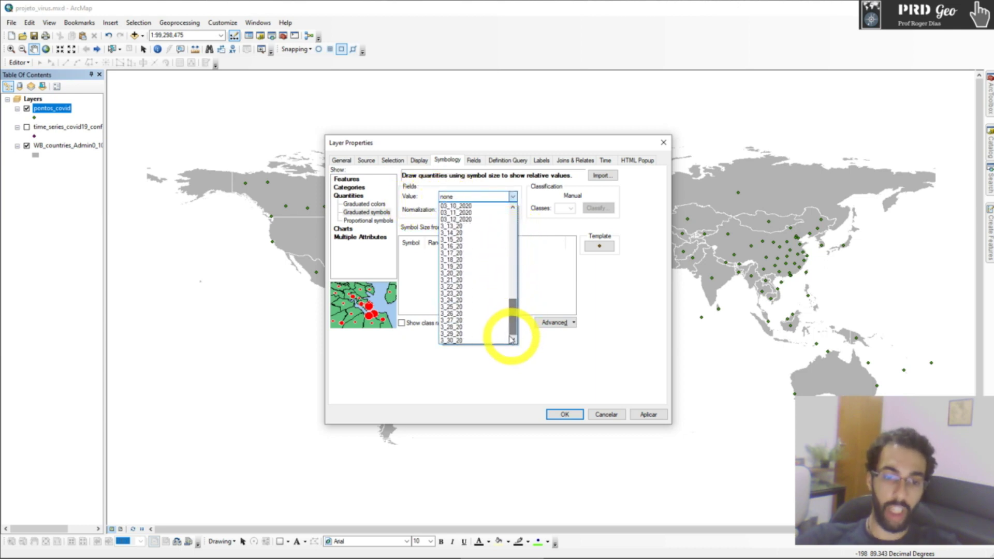
click(456, 341)
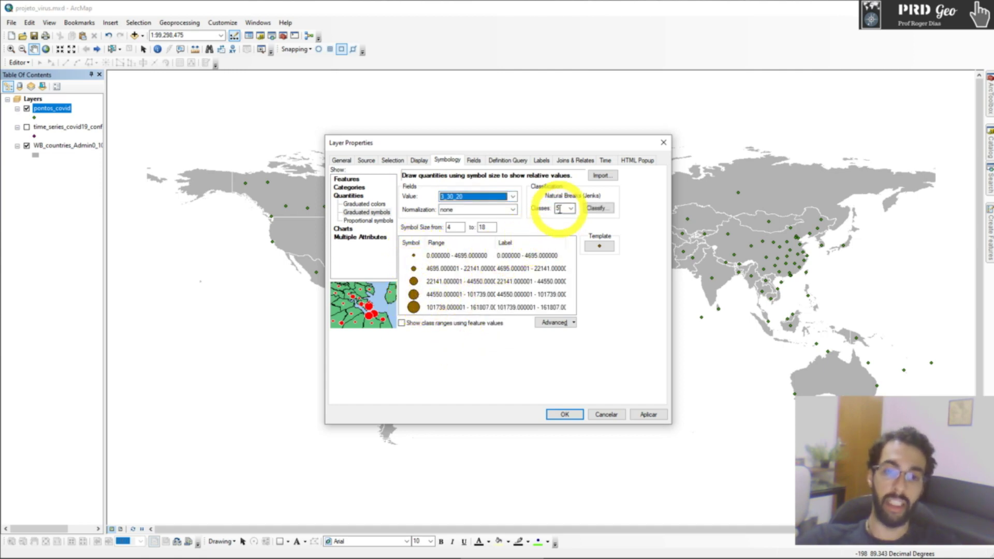
click(648, 414)
Classify the case values with the Equal Interval method into 10 classes and apply it to the map
drag(530, 151, 211, 227)
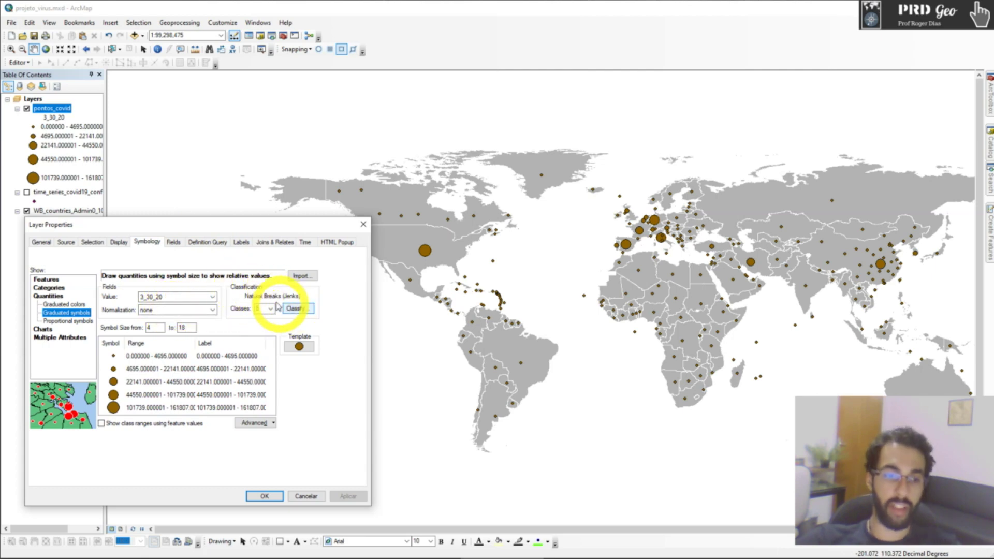
click(295, 309)
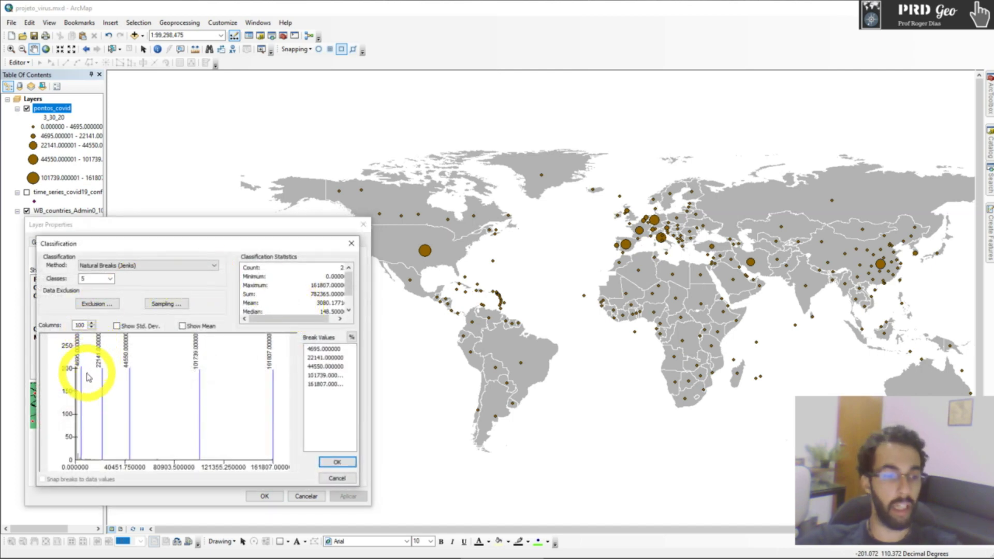
click(145, 266)
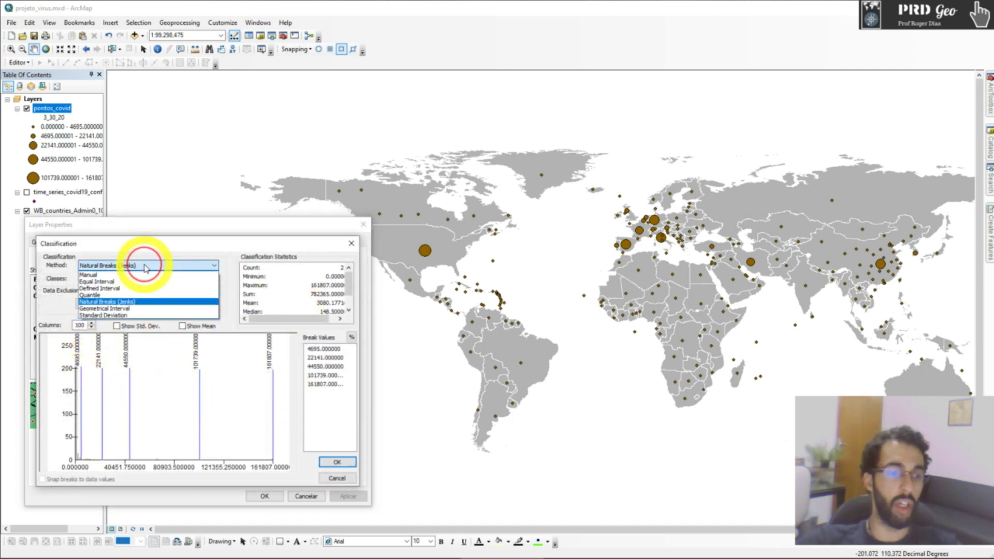
click(104, 282)
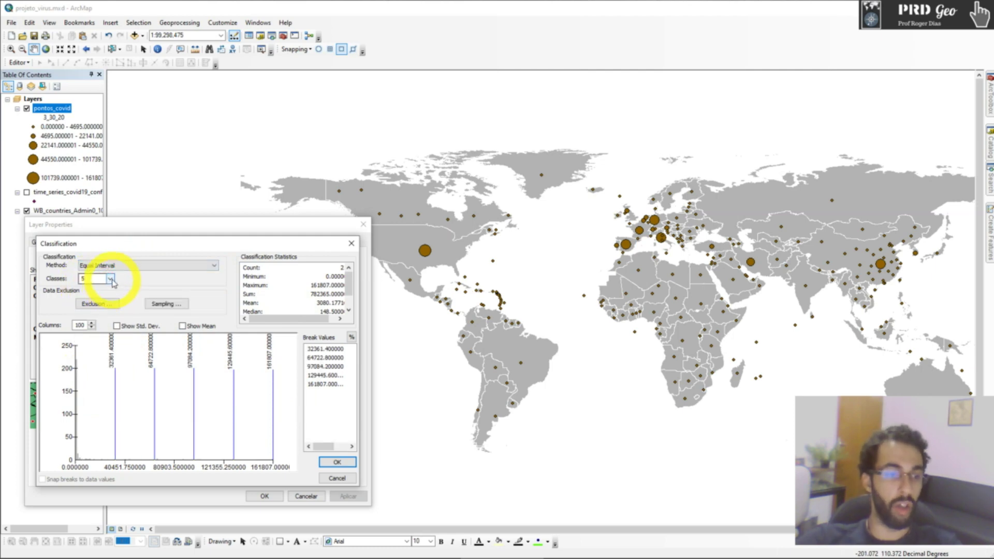
click(111, 280)
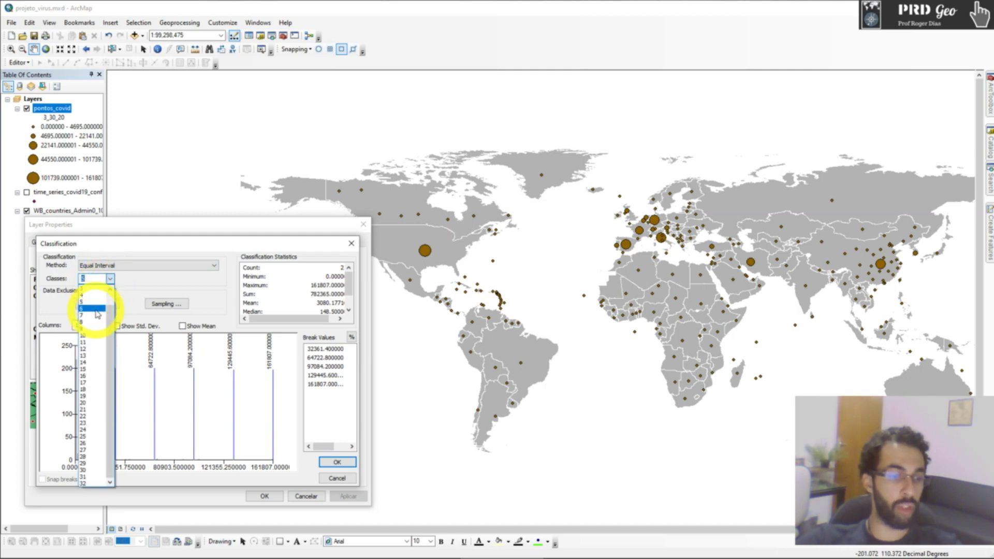
click(90, 337)
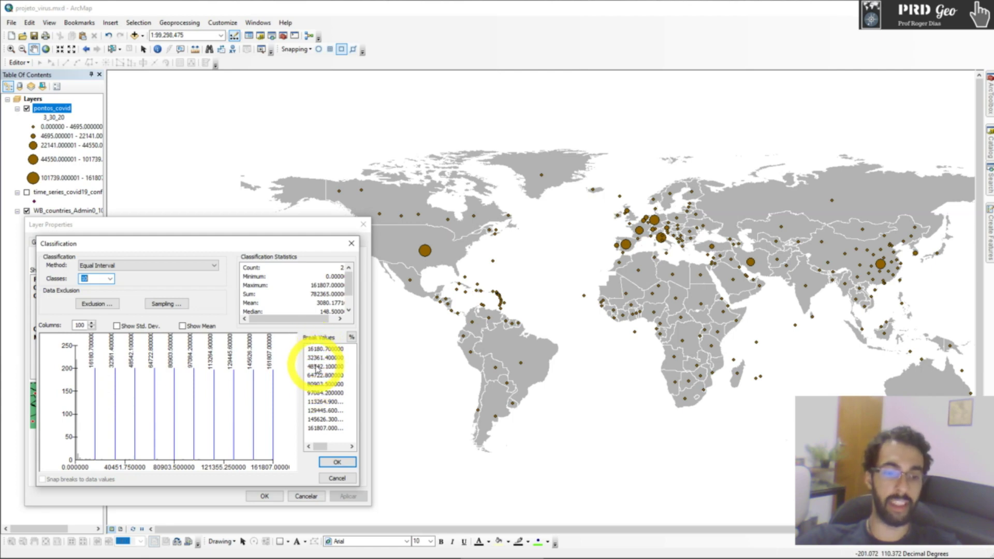
click(337, 461)
click(348, 496)
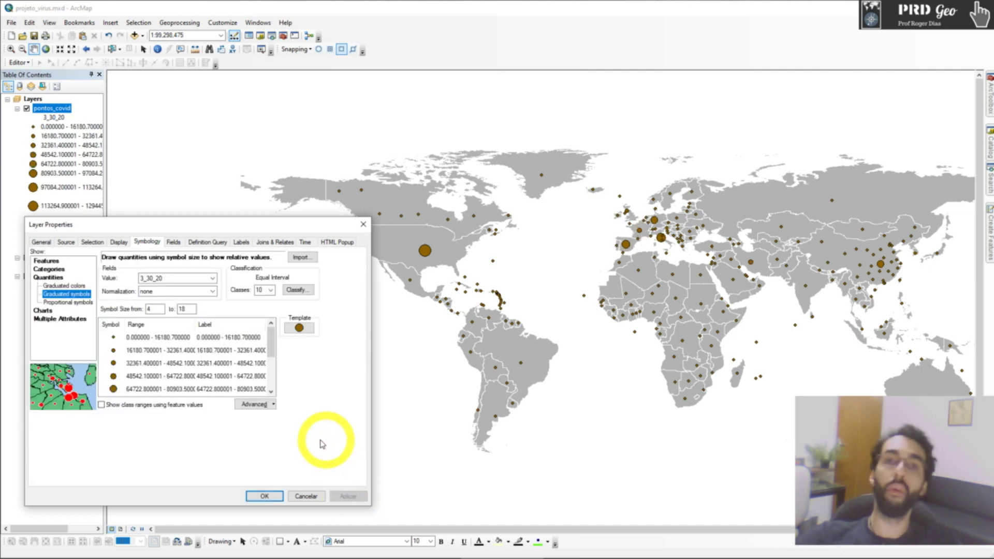
Change the template symbol's color to red for all graduated symbols
click(300, 329)
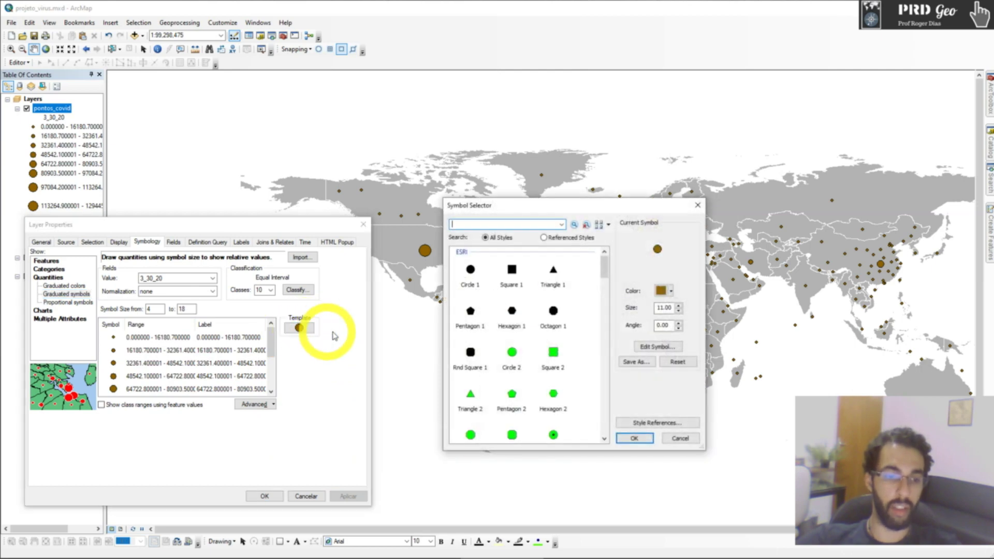
click(669, 290)
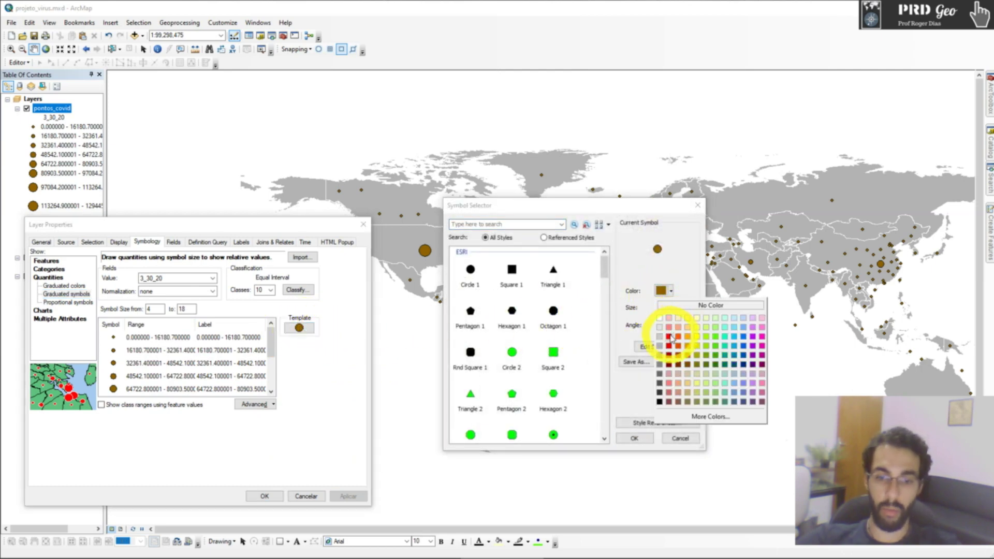
click(670, 336)
click(634, 439)
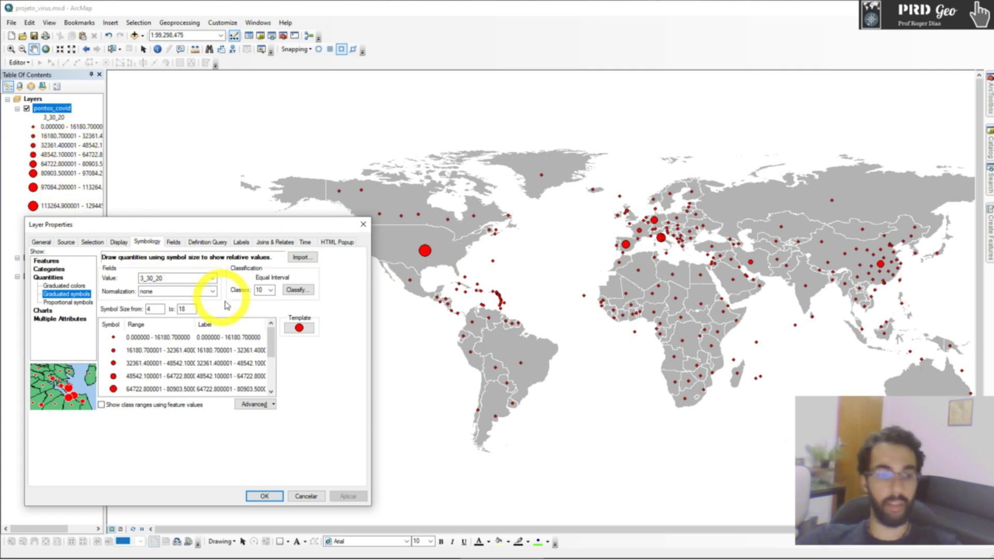
Format the class labels as numeric with 0 decimal places and apply the change
click(212, 326)
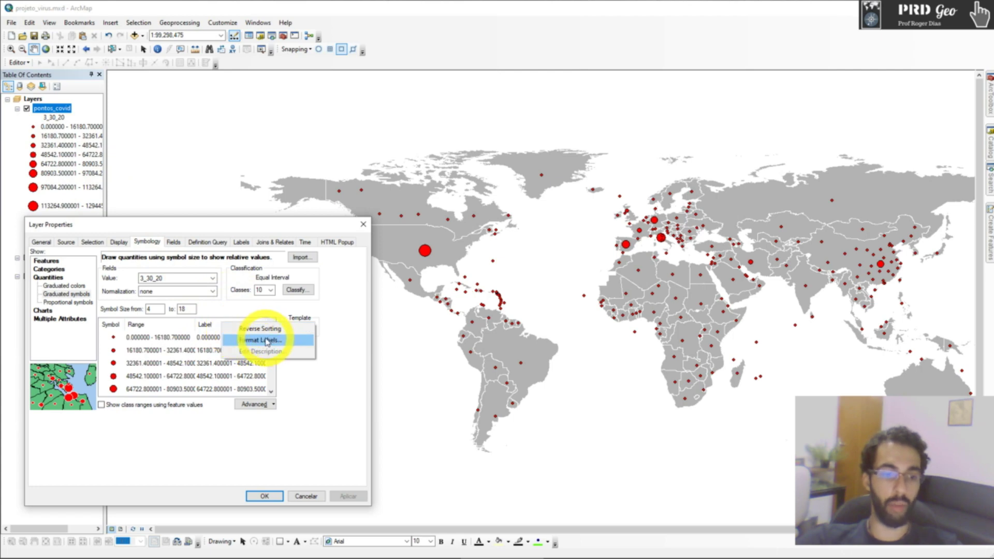
click(267, 342)
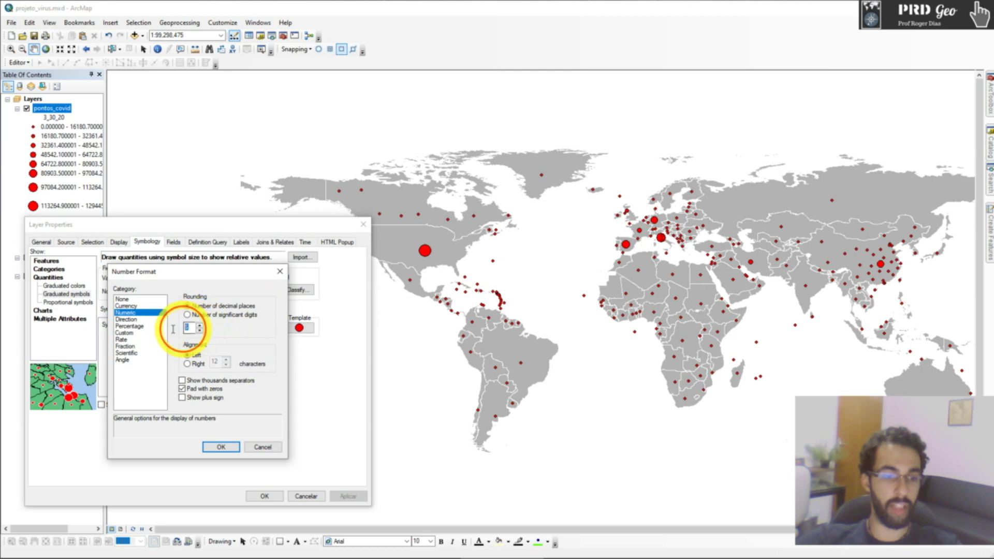
key(BackSpace)
text(0)
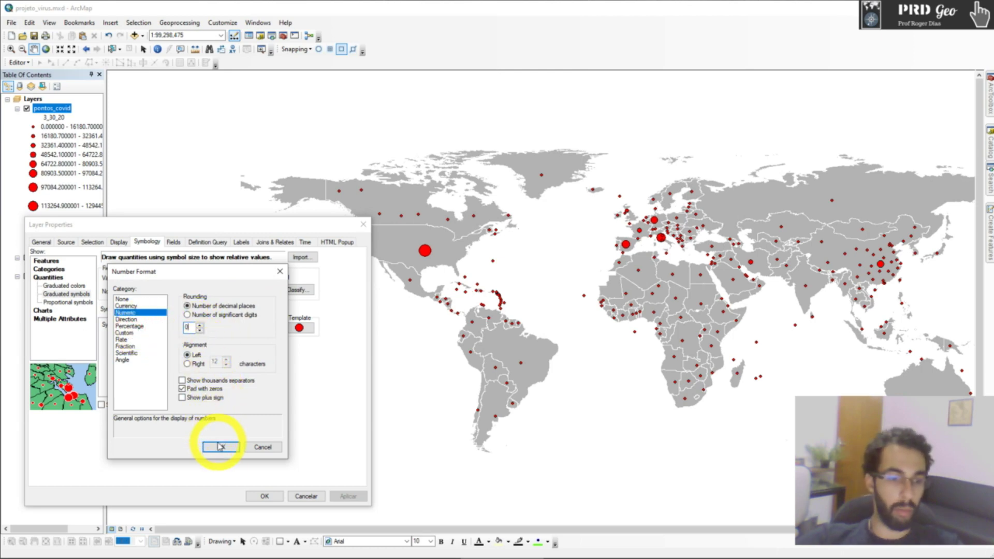
click(220, 446)
click(347, 495)
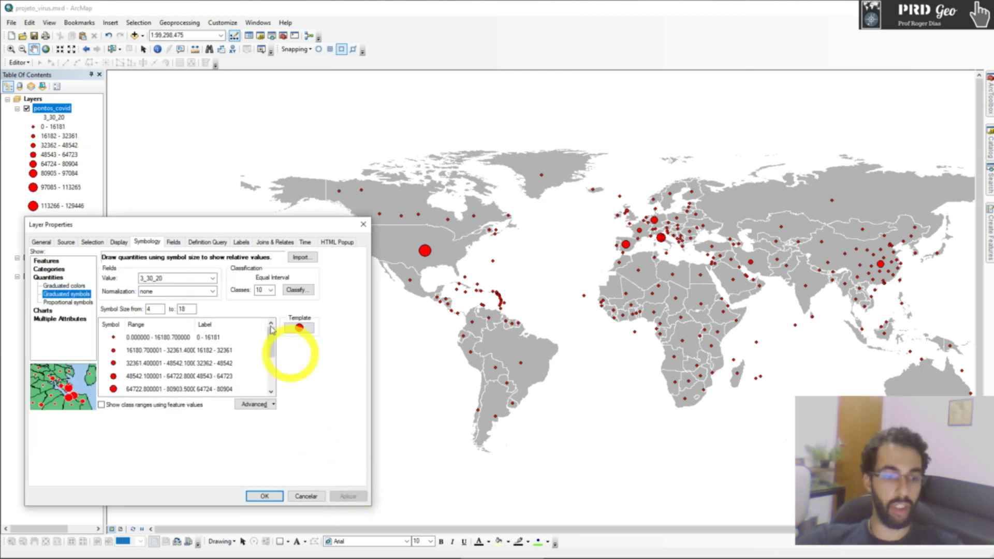
Set the graduated symbol size range from 3 to 20 and apply it to the points
drag(236, 225, 311, 260)
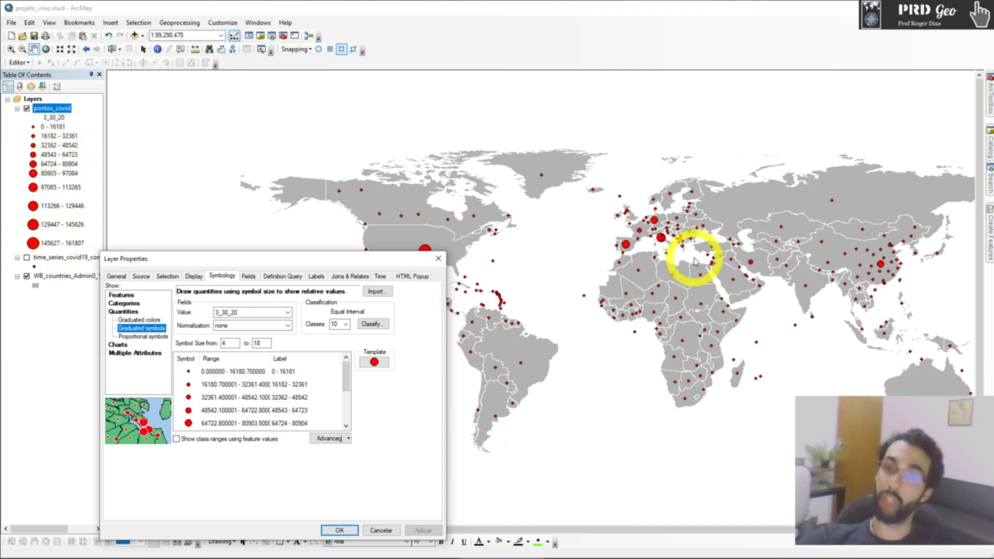
drag(366, 257, 337, 232)
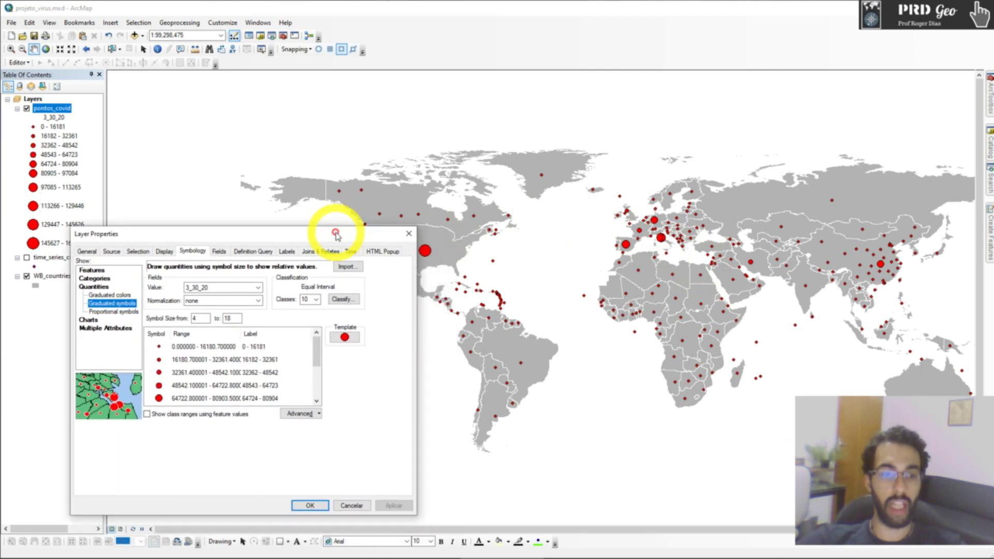
double_click(197, 317)
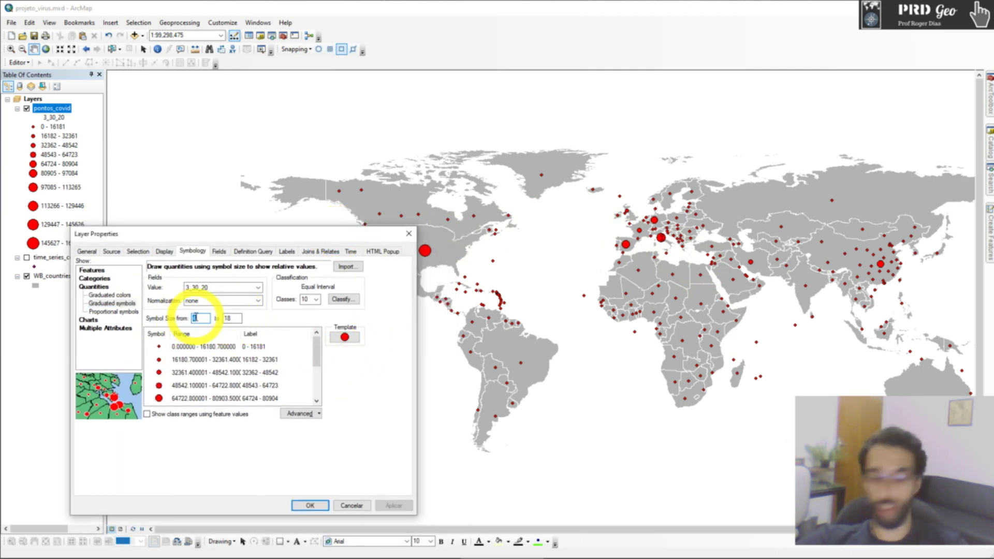
text(3)
key(Tab)
text(20)
click(394, 505)
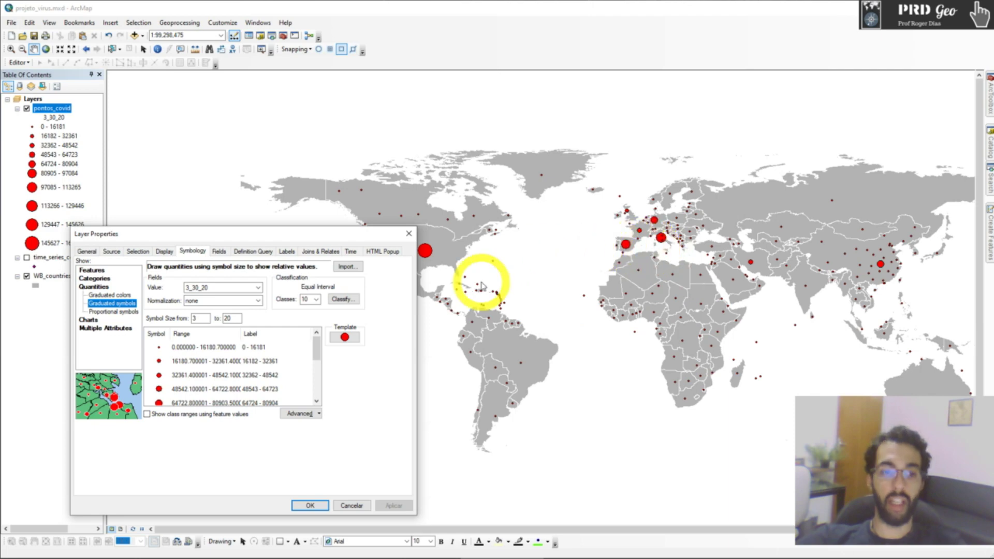
Switch the classification method to Geometrical Interval, keeping 10 classes, and accept the layer's symbology
click(334, 299)
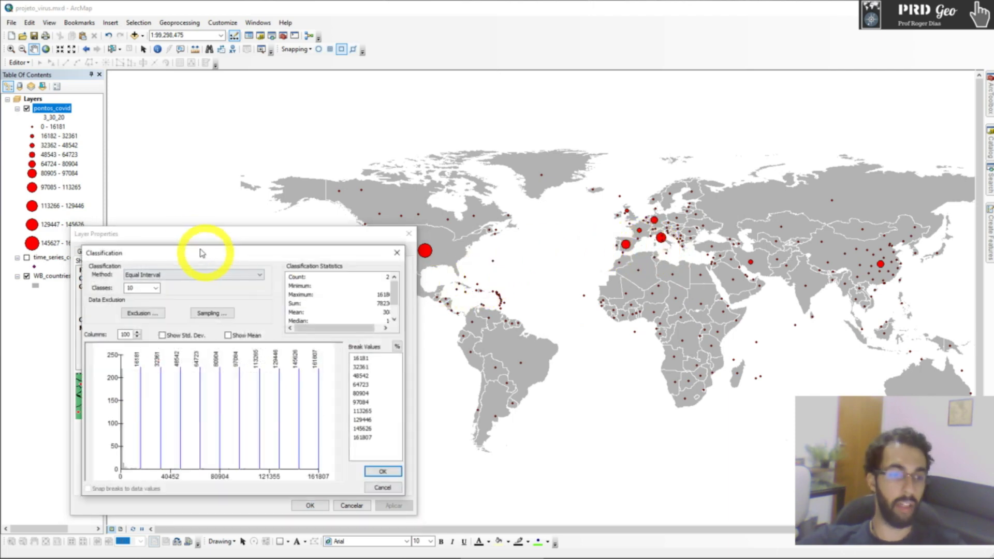
click(173, 275)
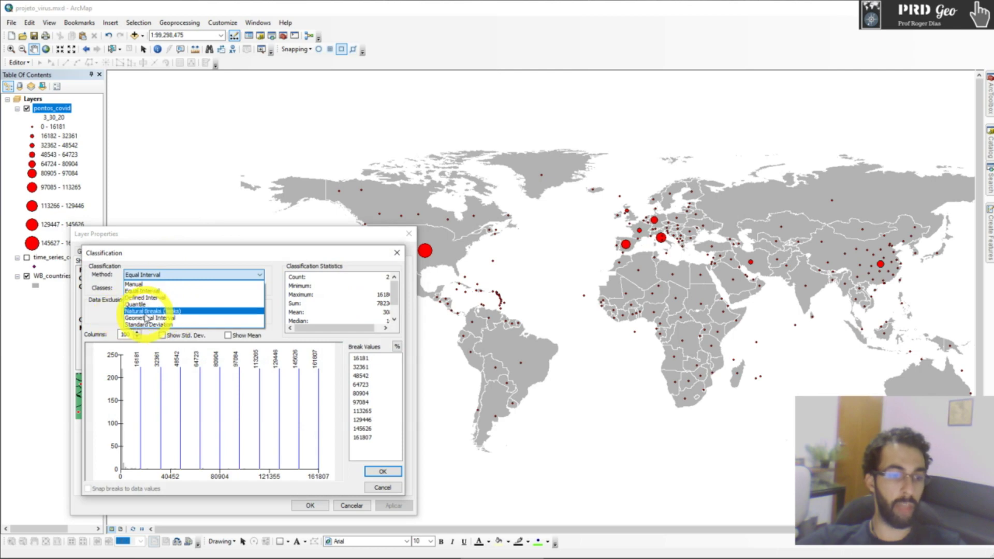
click(148, 318)
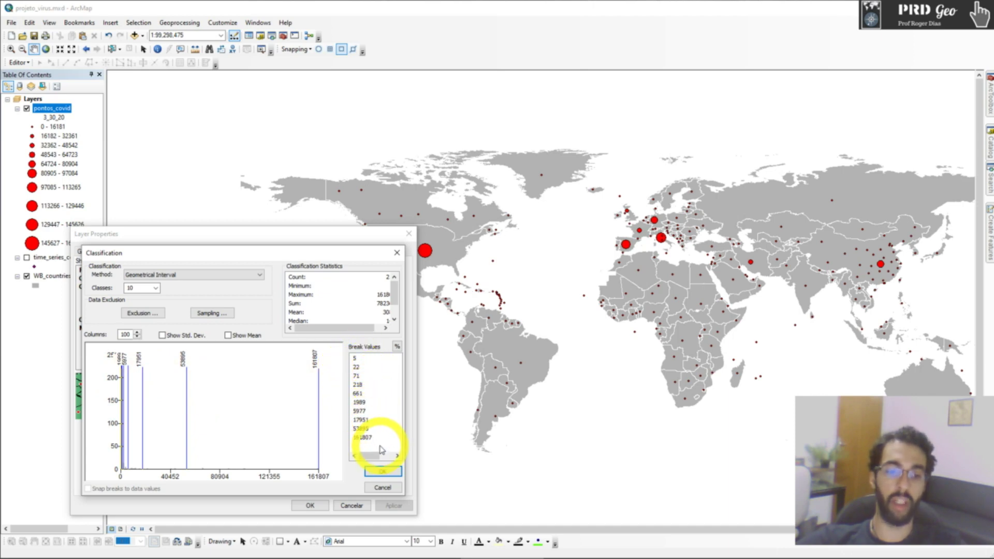
click(383, 471)
click(393, 506)
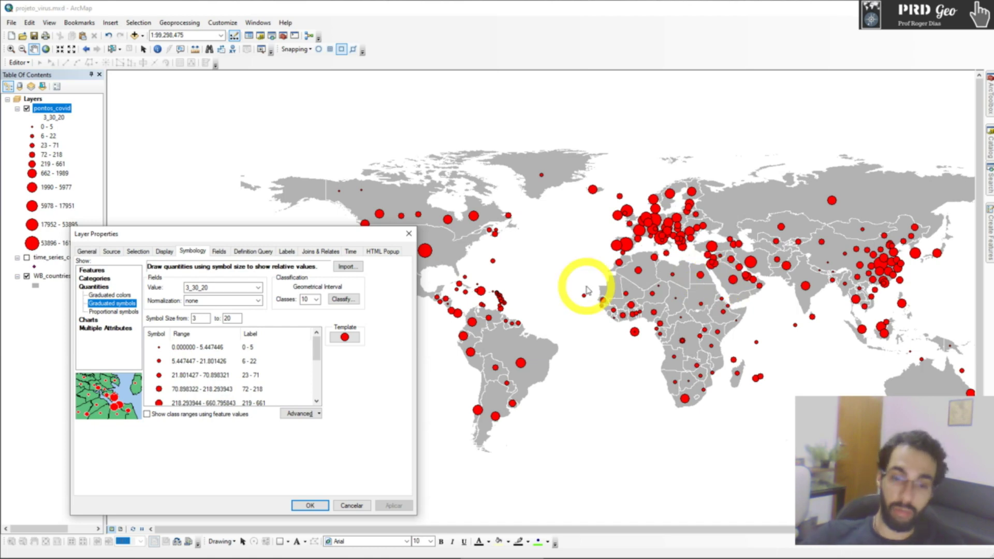
click(313, 502)
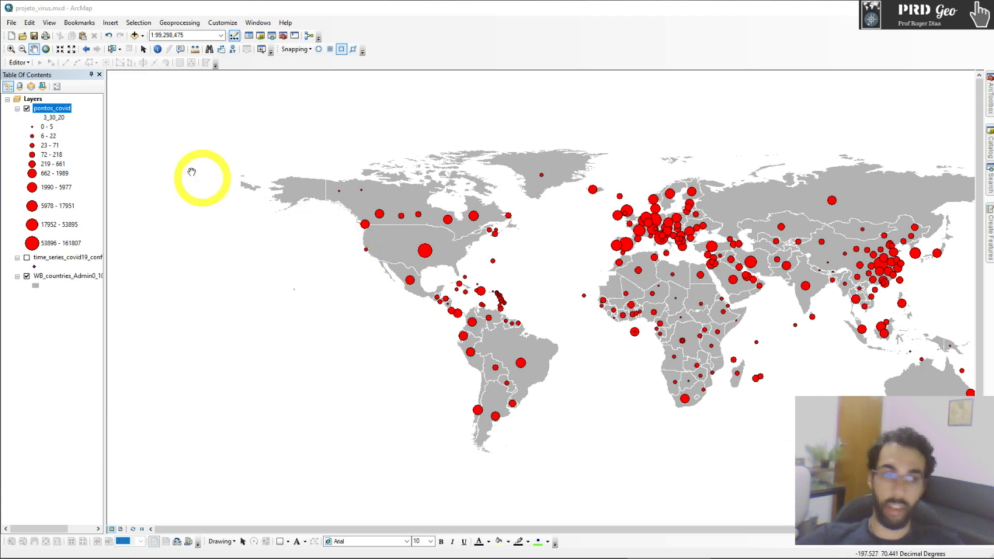
Search the data frame's coordinate systems for "robinson" and apply the projected world system Robinson (world)
click(33, 98)
double_click(33, 98)
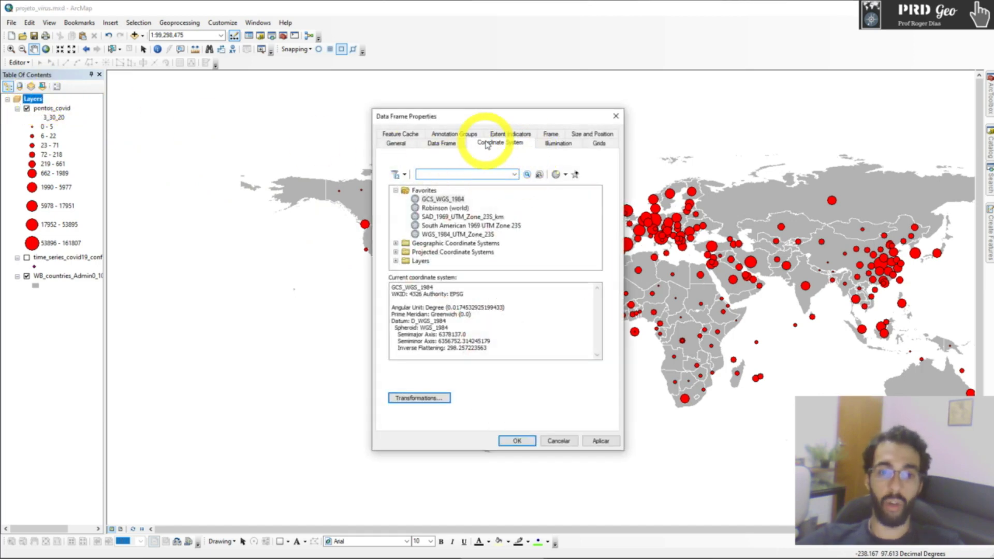
click(435, 209)
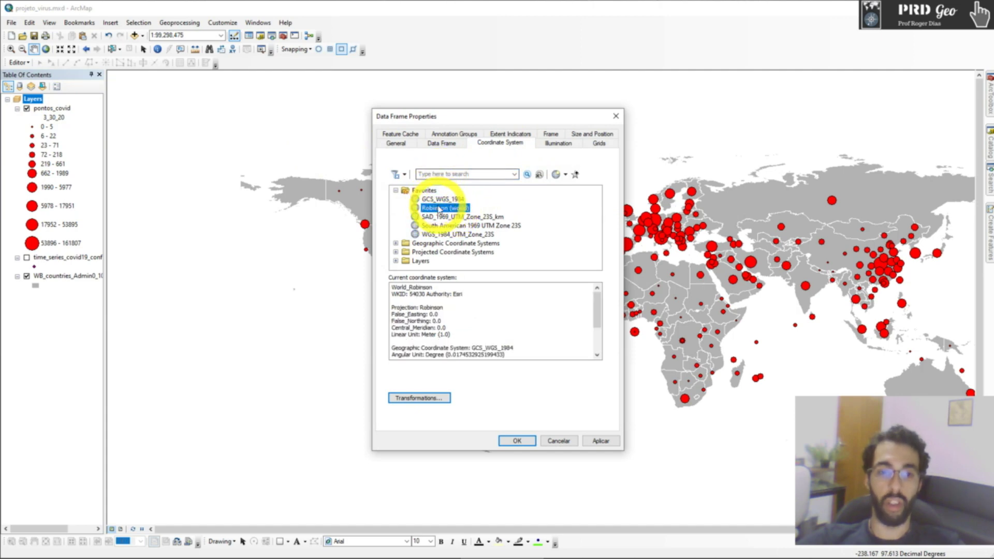
click(431, 173)
text(robi)
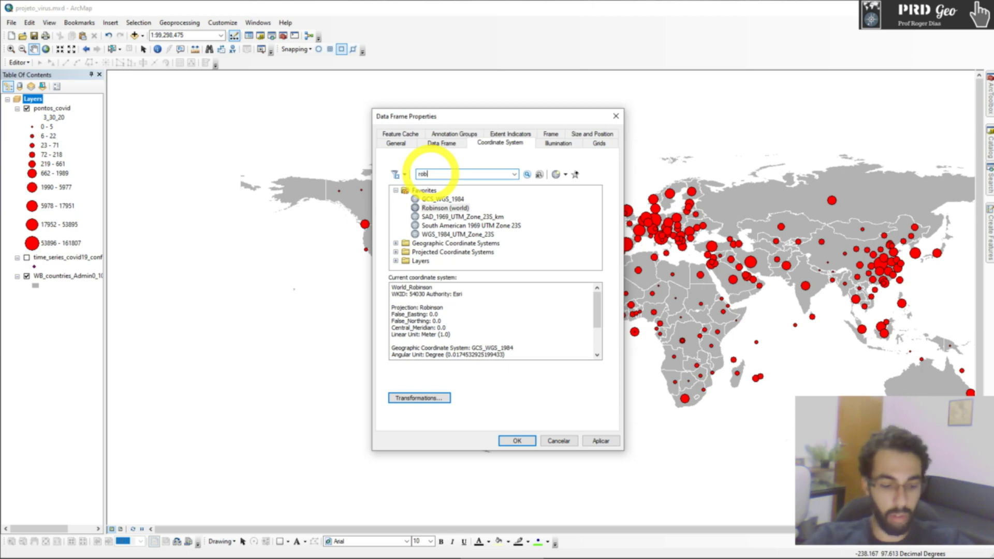
text(nson)
key(Return)
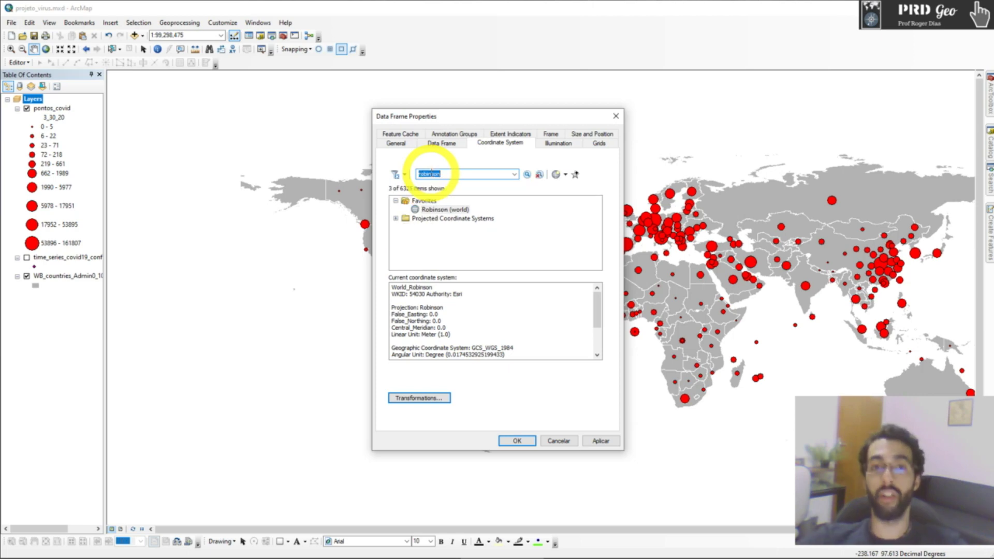
click(396, 218)
click(406, 228)
click(450, 236)
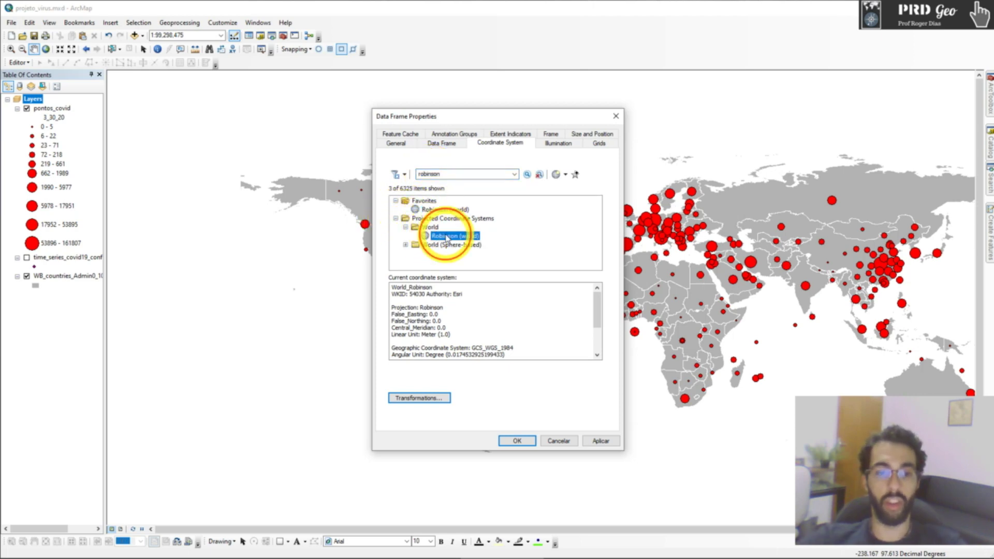
click(601, 441)
Apply the GCS_WGS_1984 coordinate system to the data frame to compare the map's shape
drag(474, 115, 138, 174)
click(106, 257)
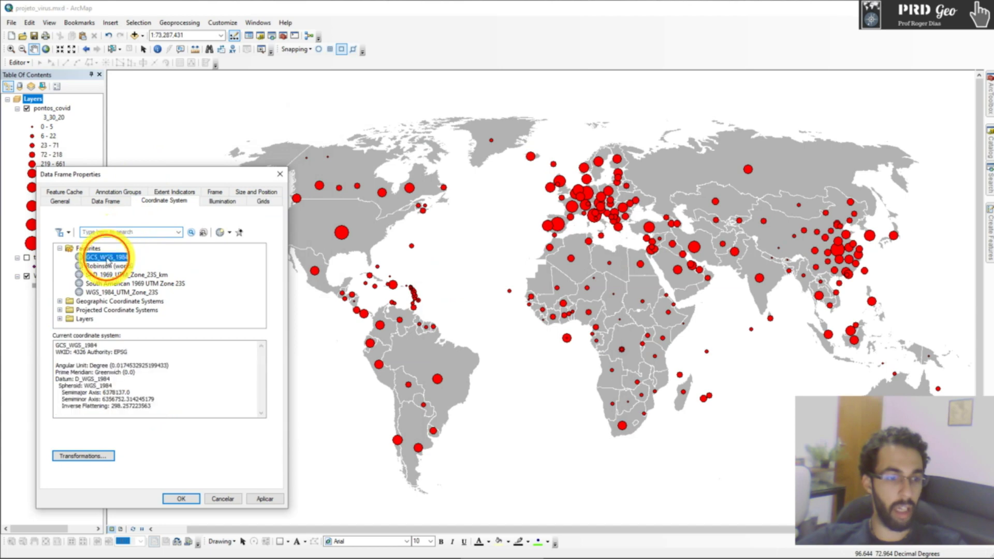
click(270, 499)
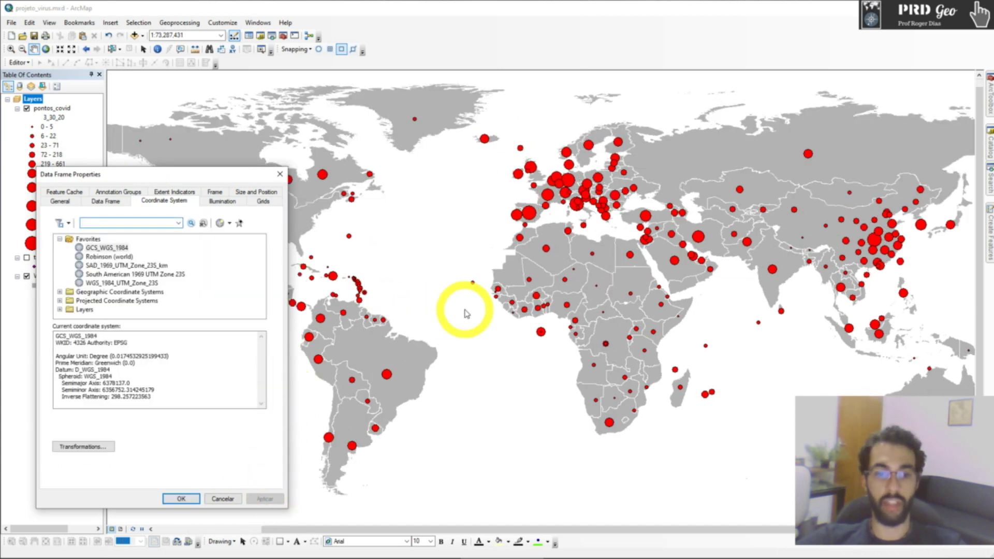
Reapply the favorite Robinson (world) coordinate system to the data frame and accept its properties
drag(183, 182, 159, 210)
click(101, 282)
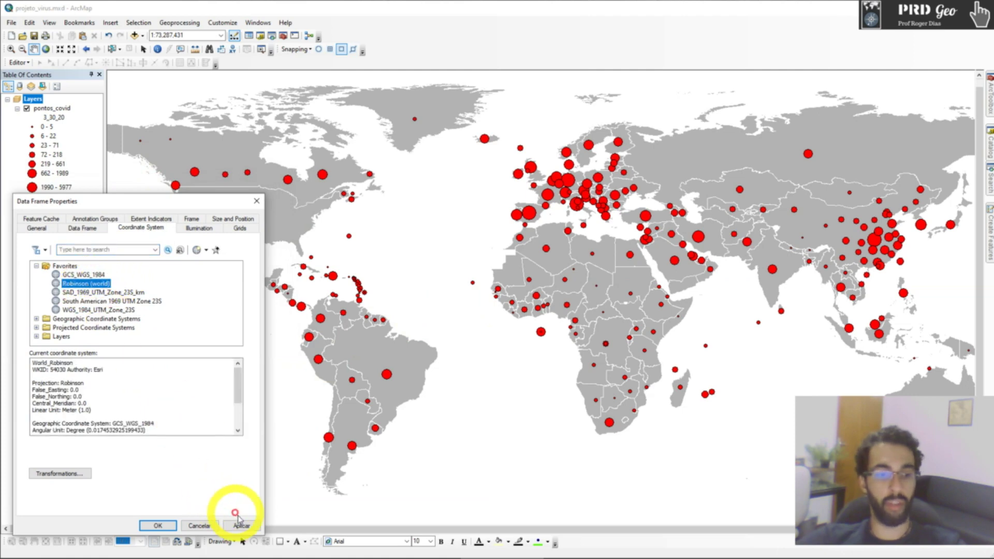
click(242, 526)
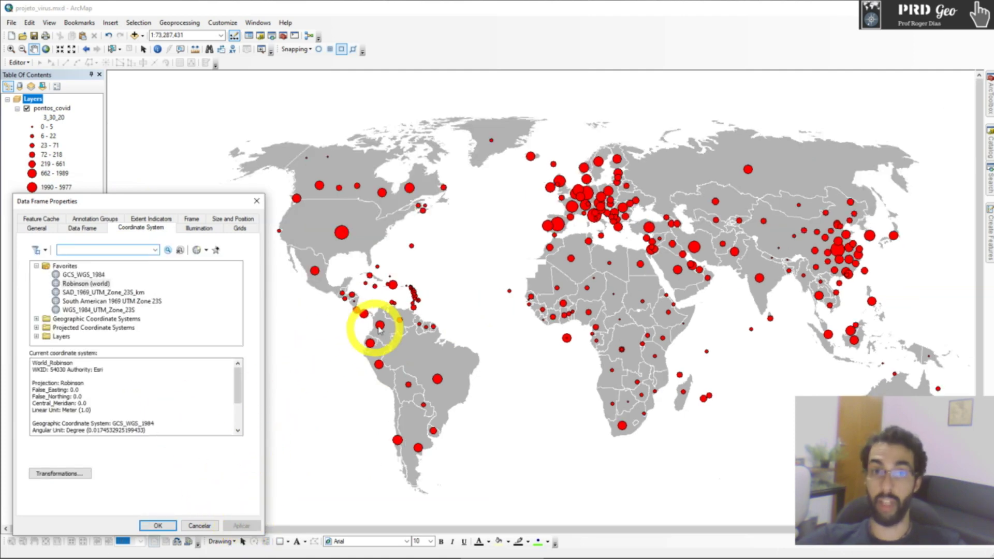
key(Return)
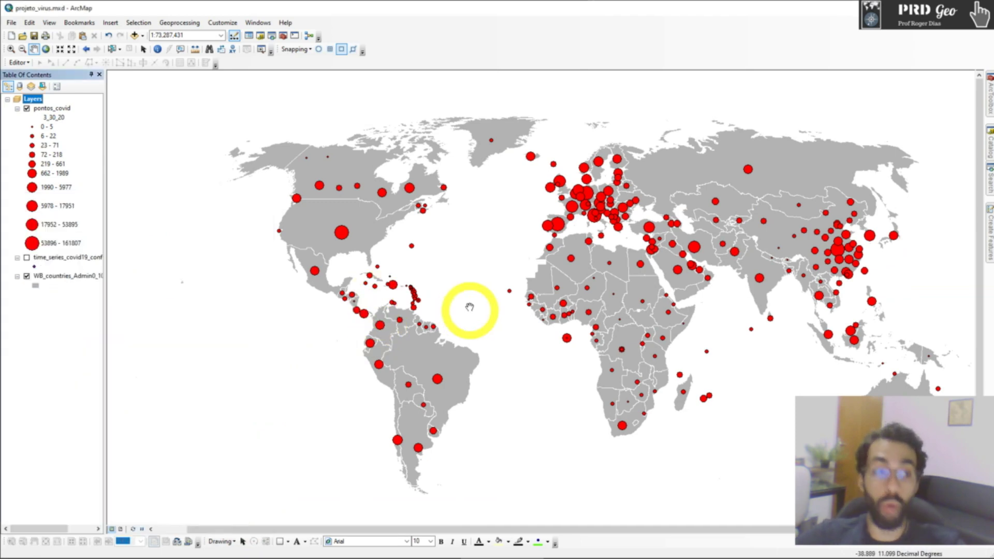
Examine the WB_countries_Admin0_10m attribute table for usable population, economy, income and continent fields, and close it
click(66, 277)
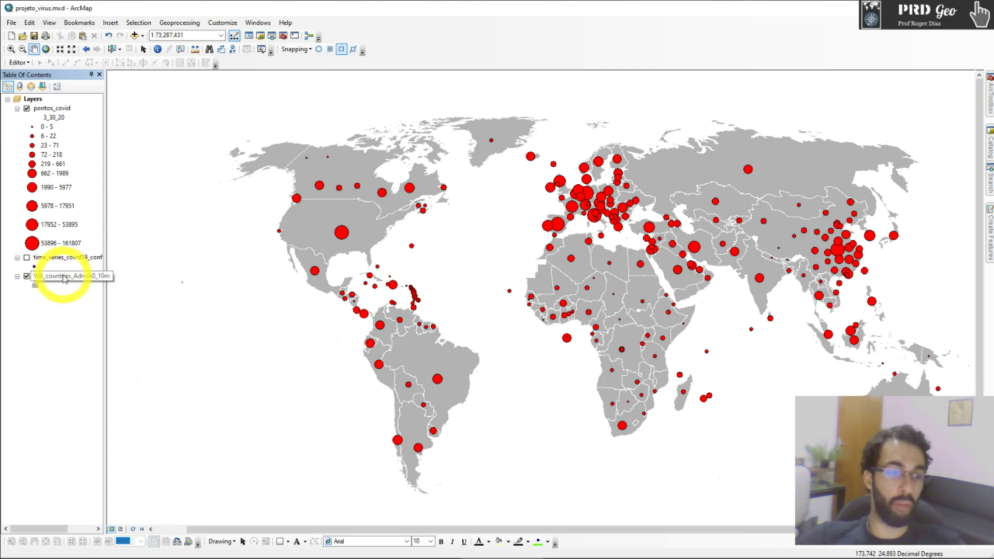
right_click(64, 278)
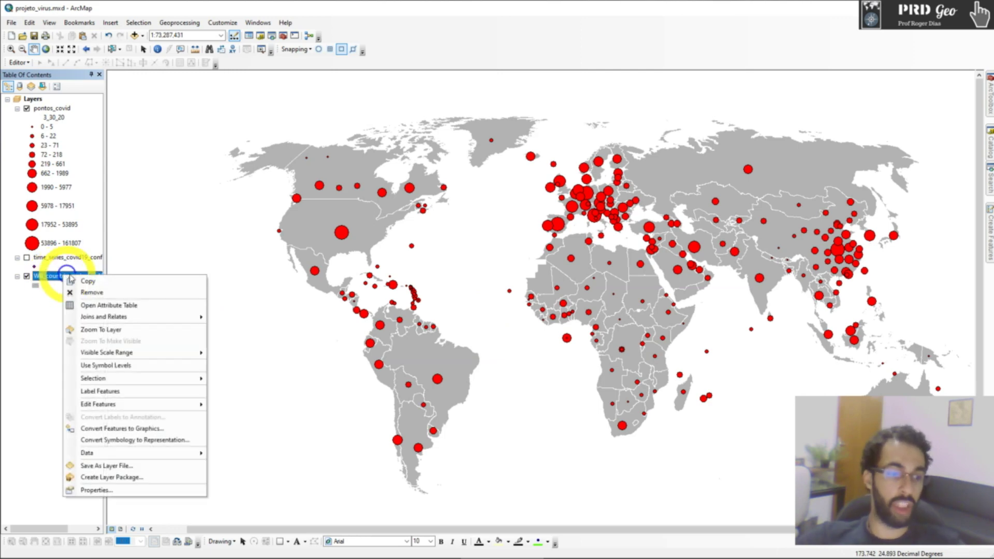
click(114, 307)
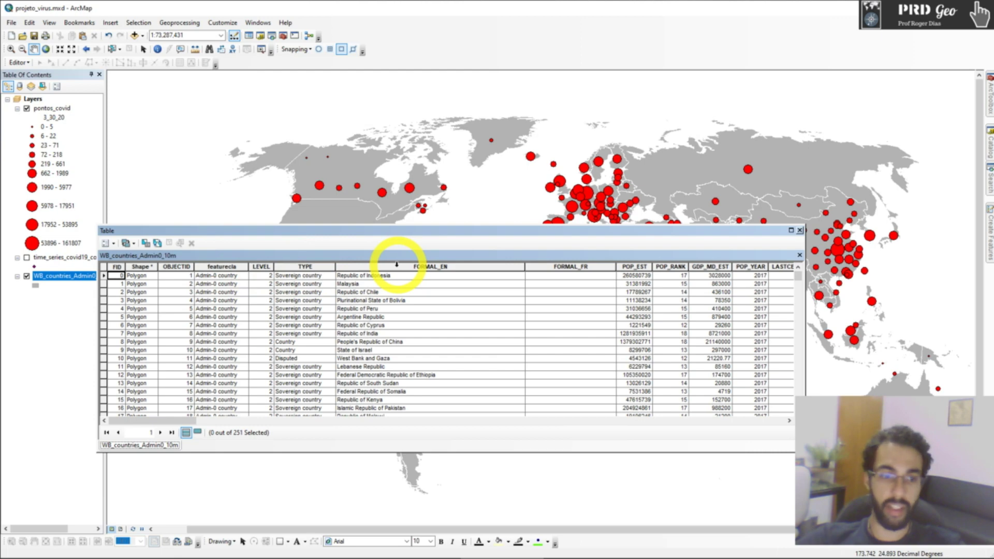
drag(173, 421, 249, 418)
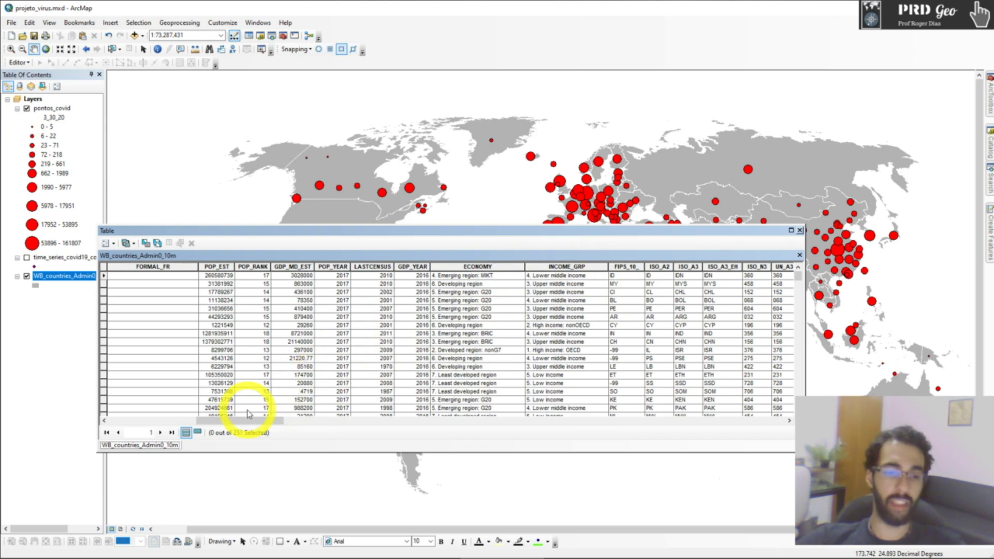
drag(259, 419, 318, 420)
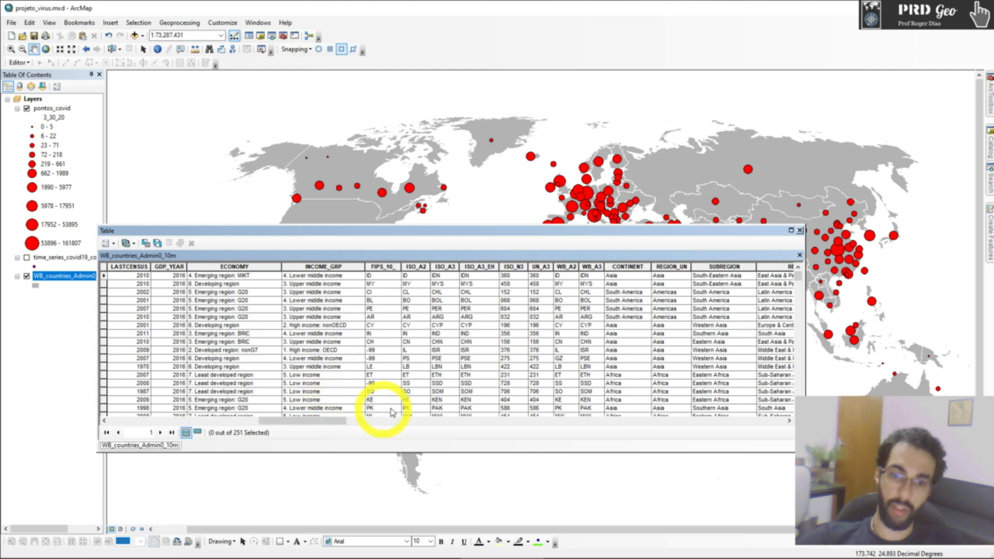
click(800, 230)
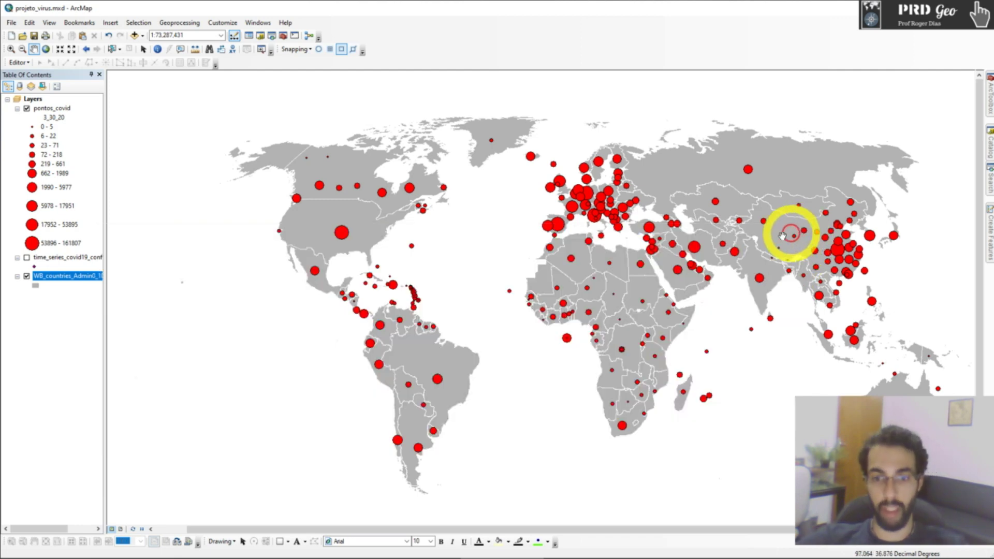
Symbolize the WB_countries layer by unique value categories using the CONTINENT field
double_click(44, 274)
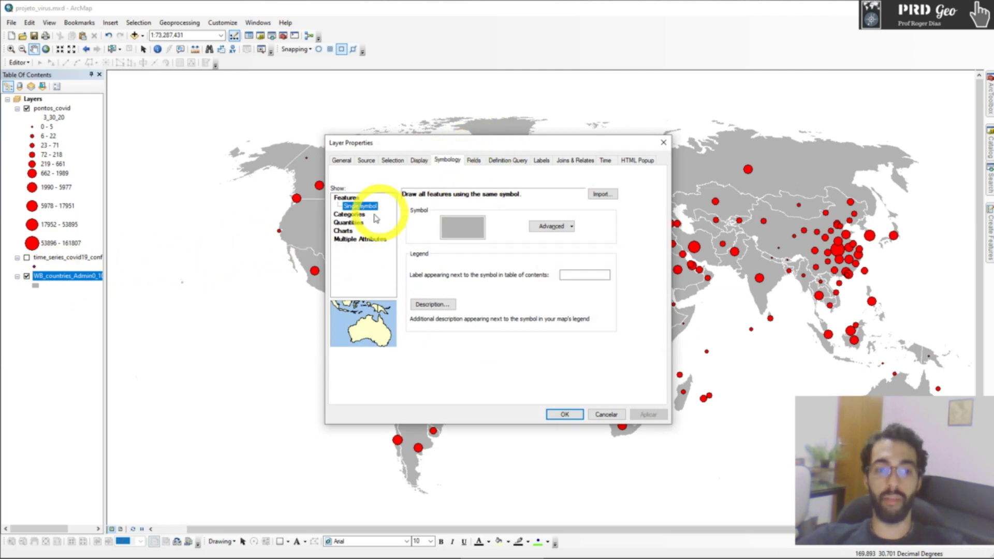
click(349, 214)
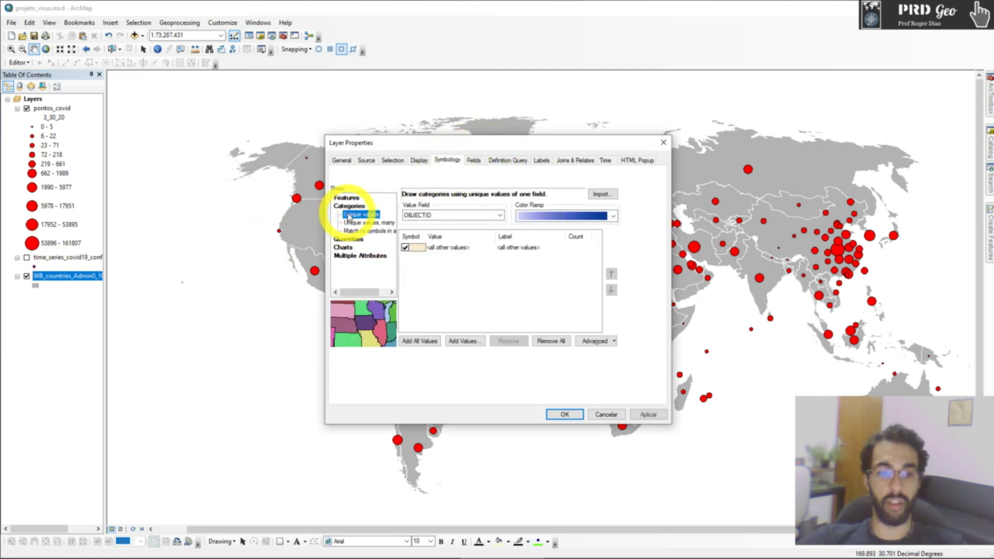
click(441, 218)
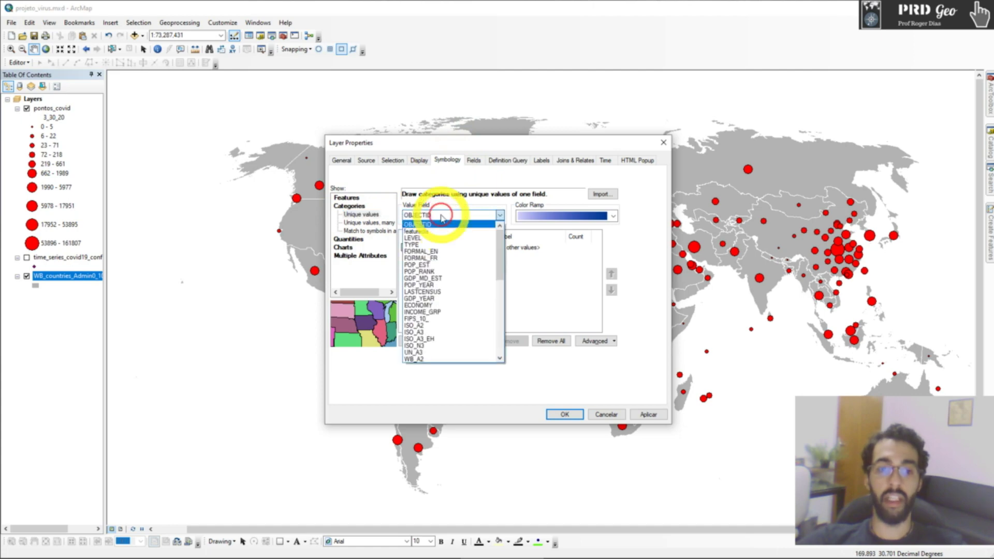
drag(499, 241, 501, 285)
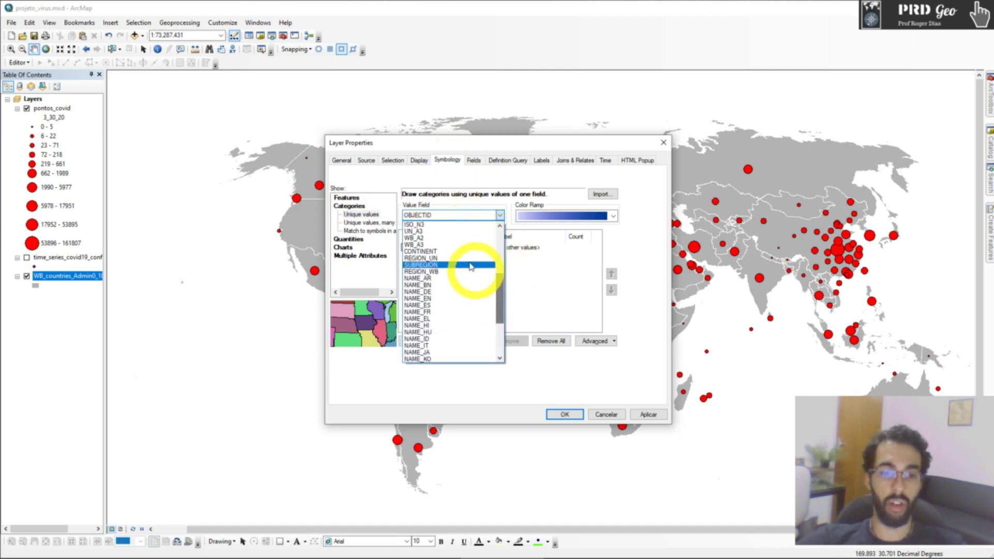
click(435, 251)
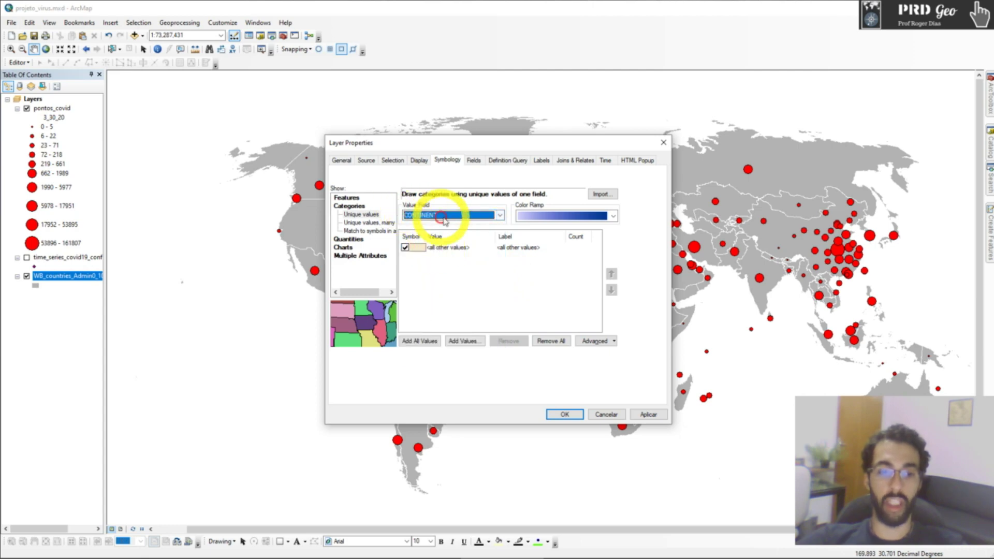
Choose a grey-purple color ramp, add all continent values, and apply and accept the countries layer's symbology
click(540, 217)
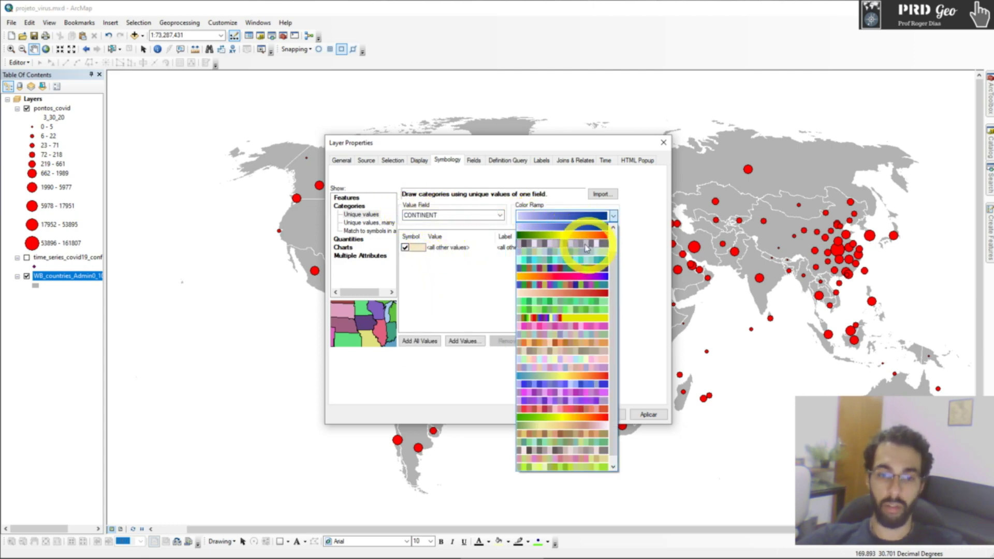
click(567, 242)
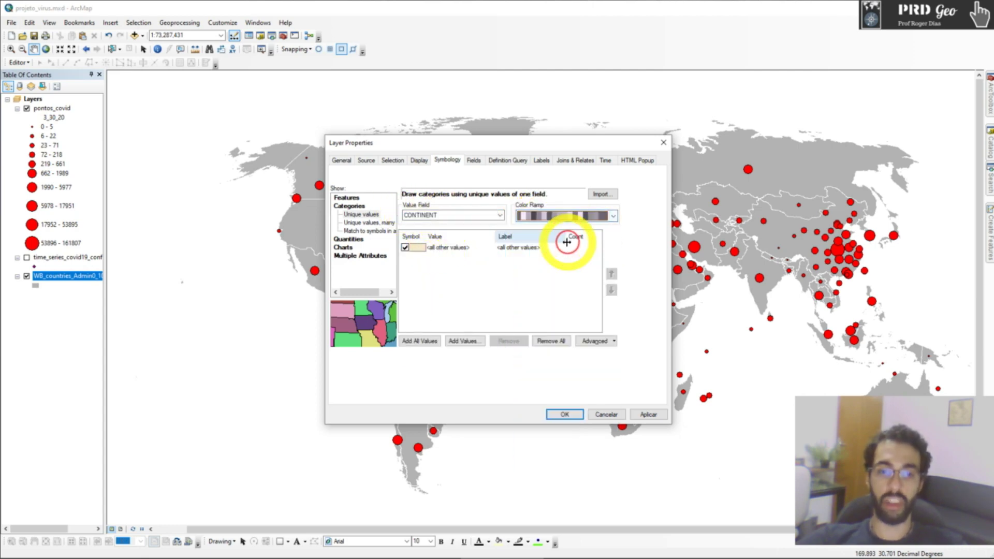
click(421, 340)
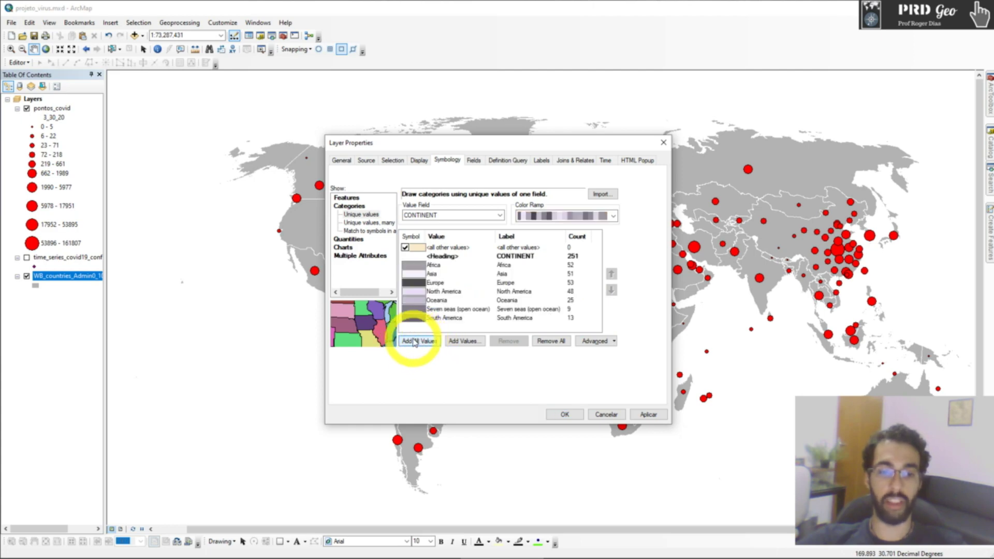
click(645, 413)
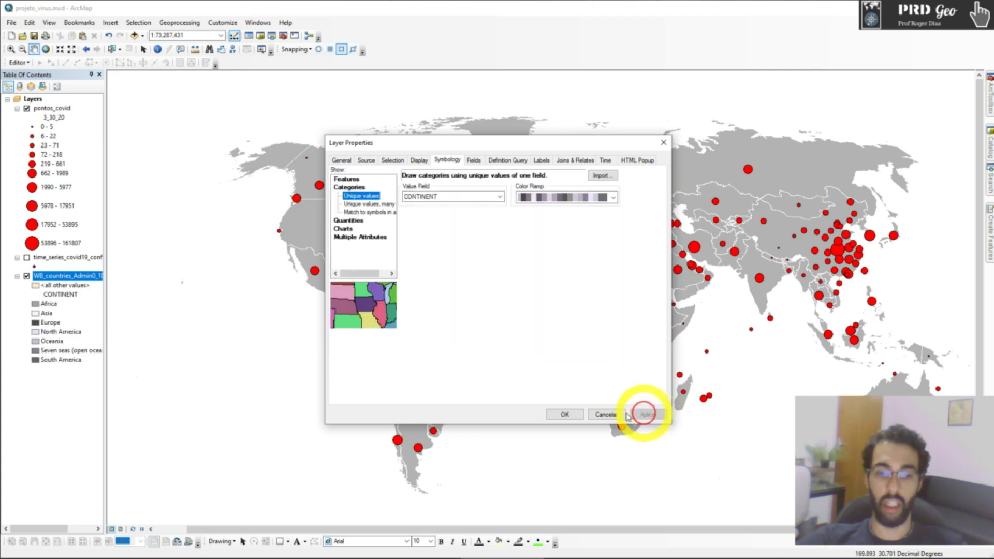
drag(511, 148, 260, 227)
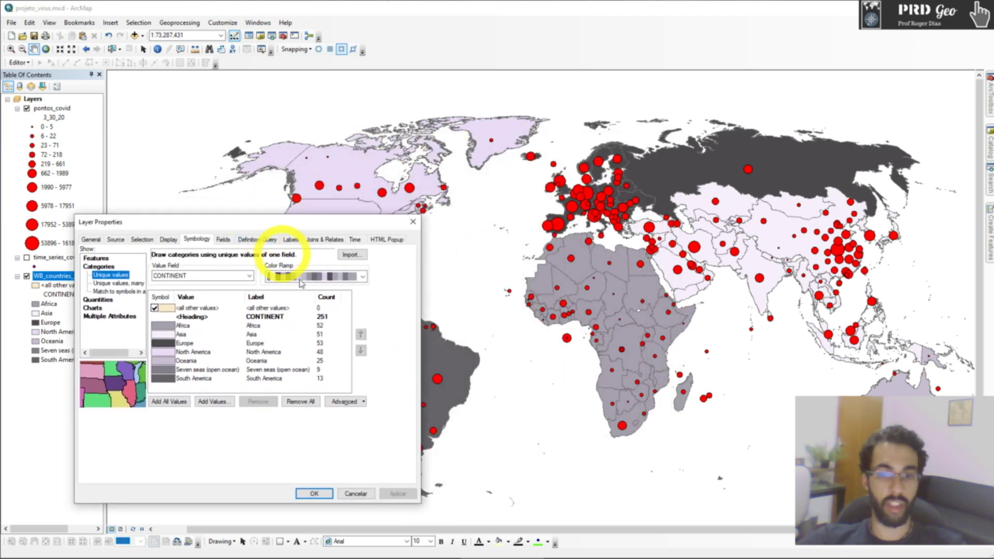
click(311, 493)
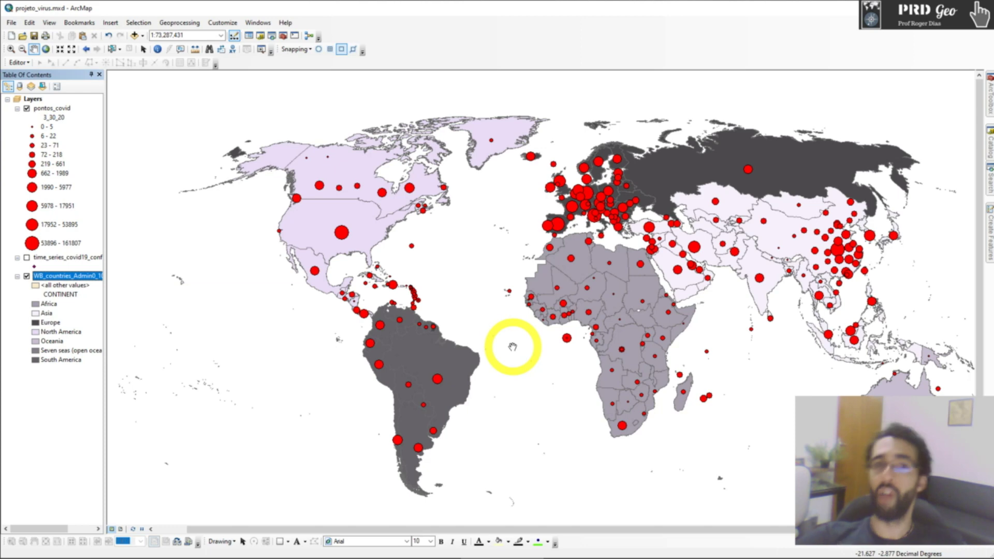
Change the countries layer's unique values field to ECONOMY
double_click(95, 277)
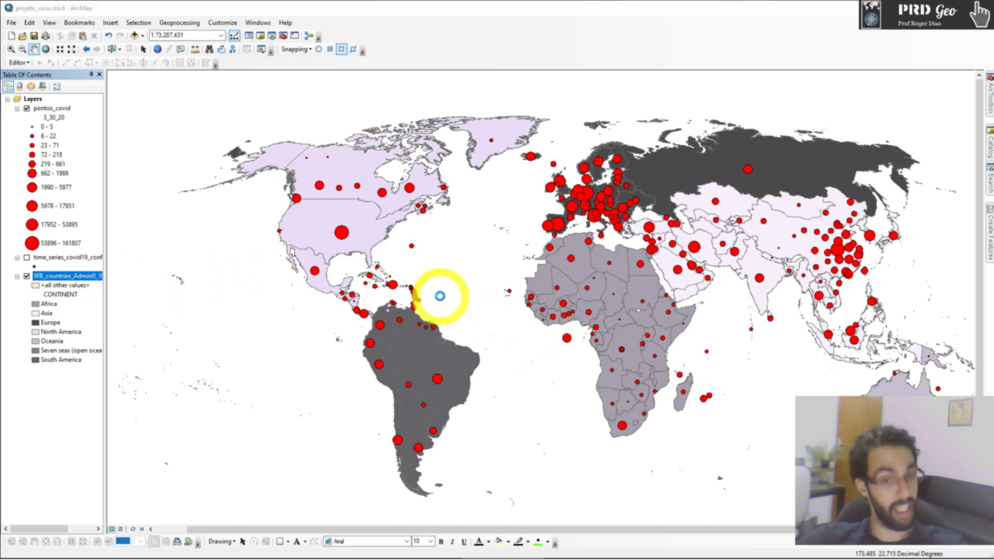
click(430, 215)
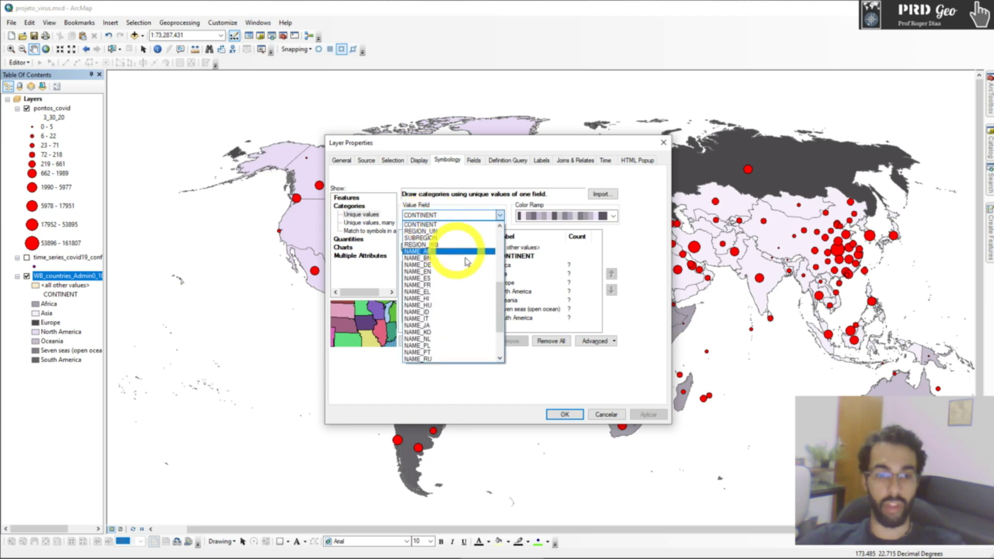
drag(505, 300, 483, 267)
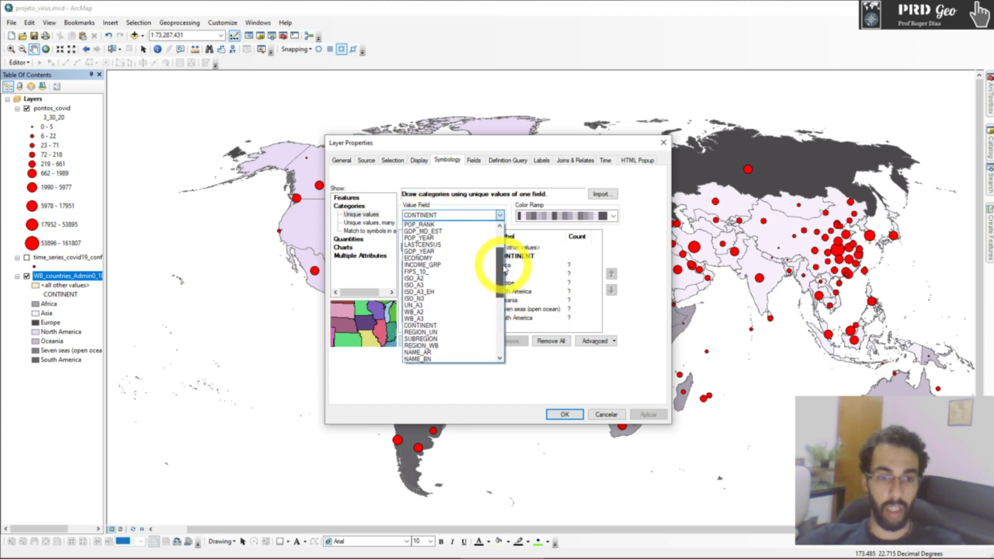
click(440, 259)
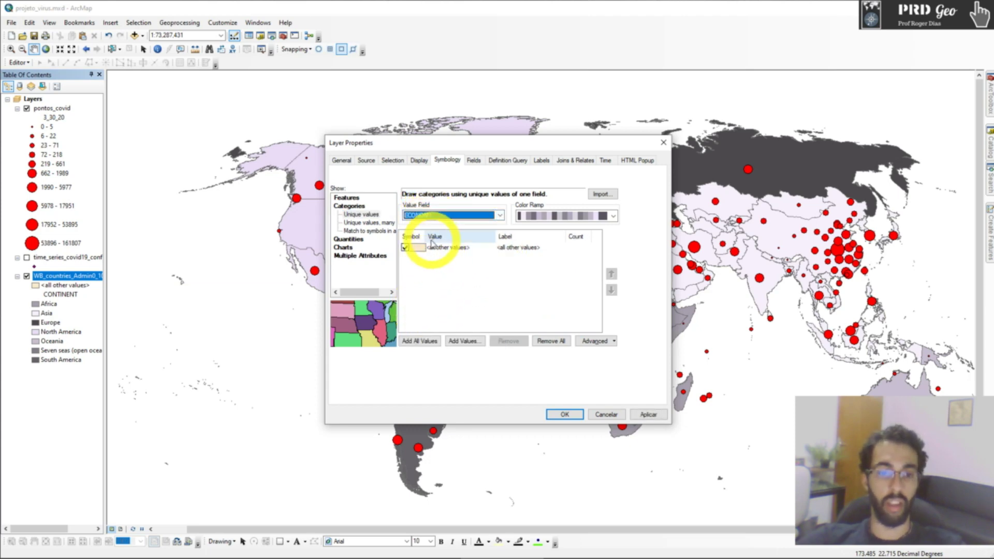
Set the outline color of the countries' <all other values> symbol to white
double_click(420, 249)
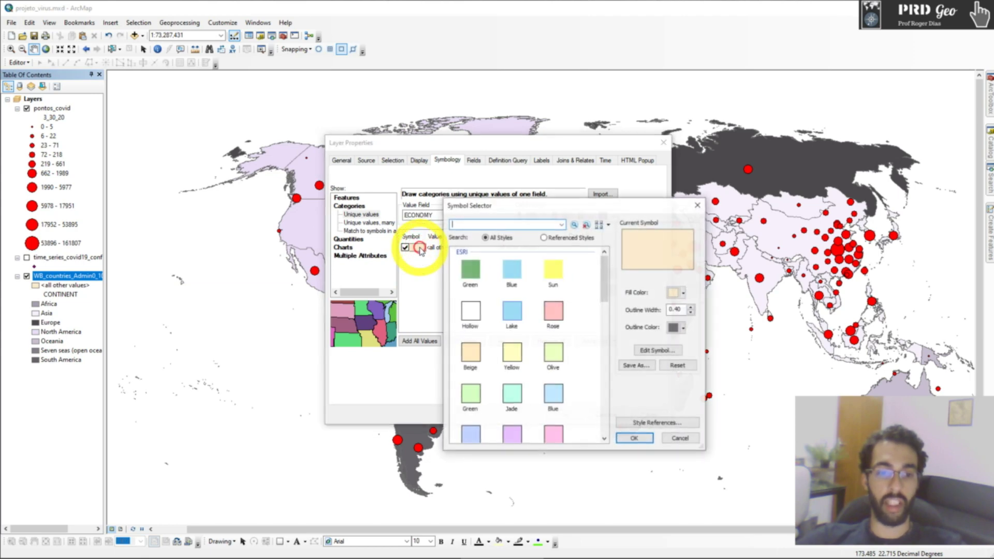
click(683, 328)
click(663, 356)
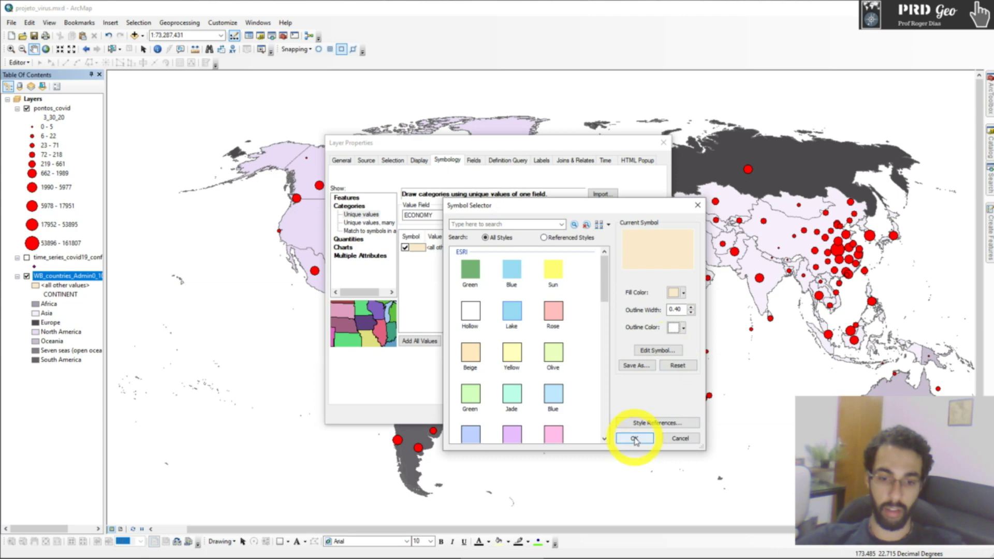
click(635, 440)
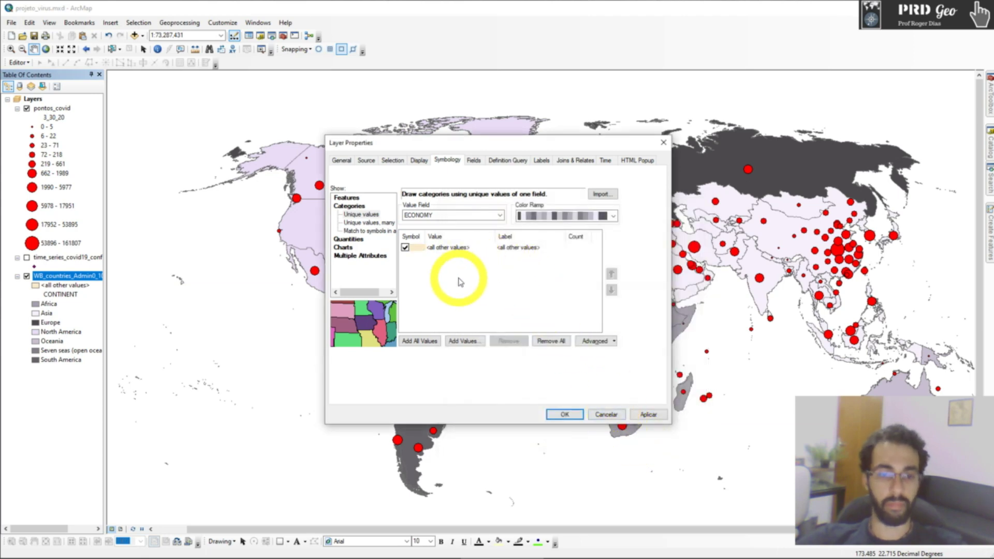
Choose a light-to-dark blue color ramp for the countries, add all ECONOMY values, and apply the symbology
click(552, 216)
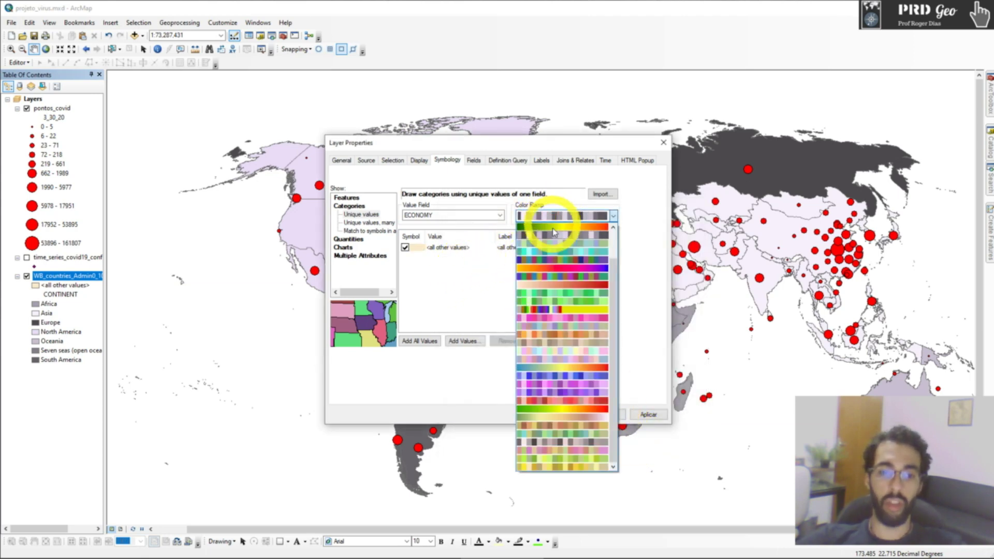
drag(614, 313, 619, 273)
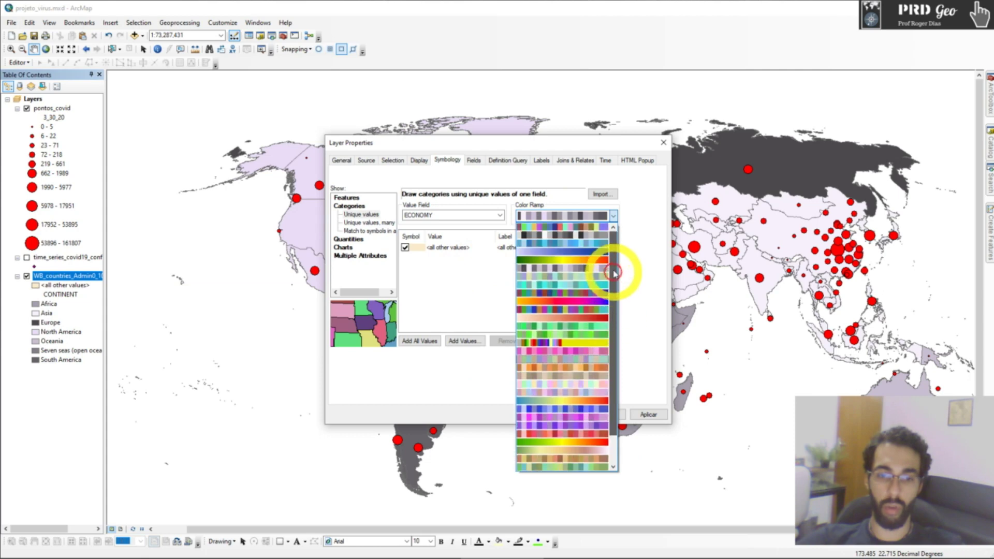
click(558, 253)
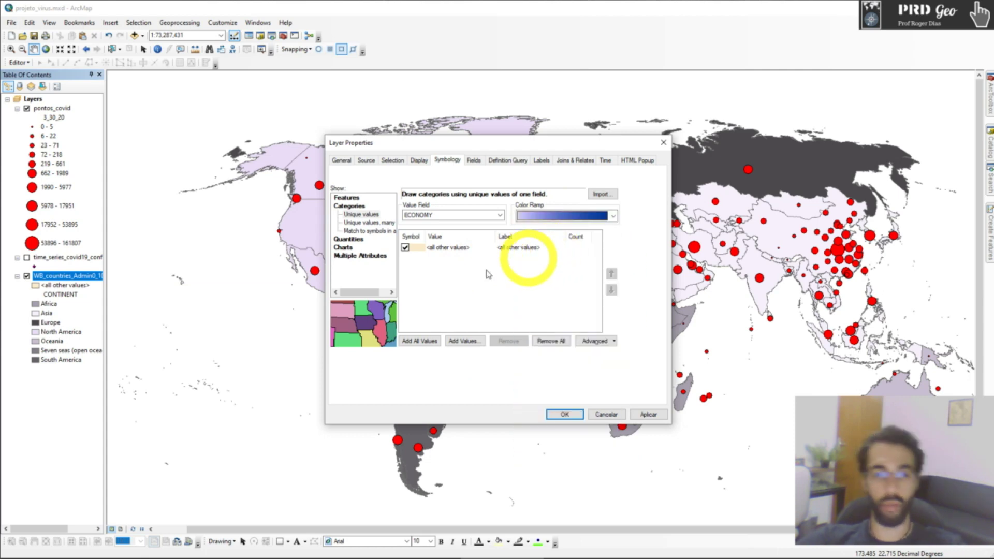
click(420, 342)
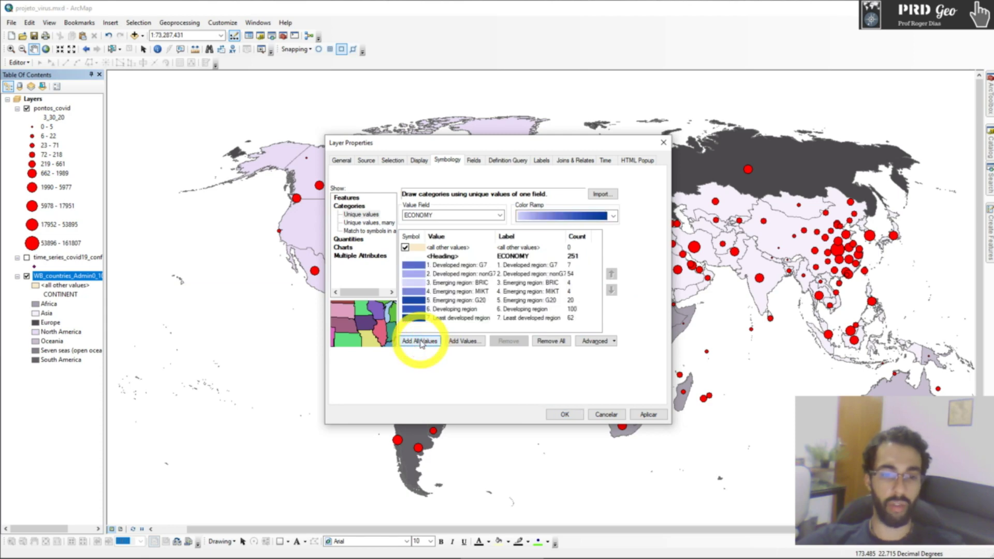
key(alt+a)
drag(532, 145, 347, 210)
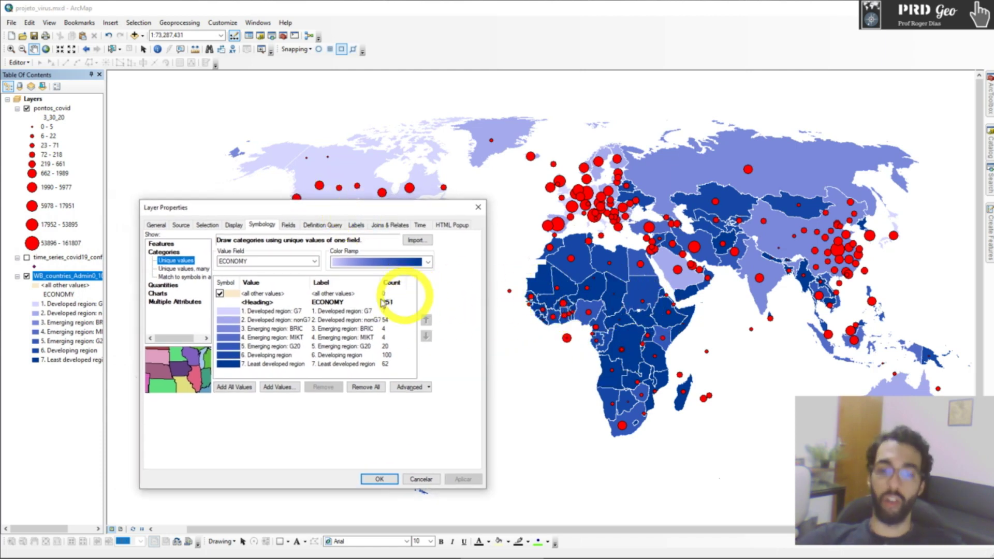
Flip the ECONOMY symbols so the developed G7 region is darkest, and apply and accept the countries layer's symbology
click(228, 285)
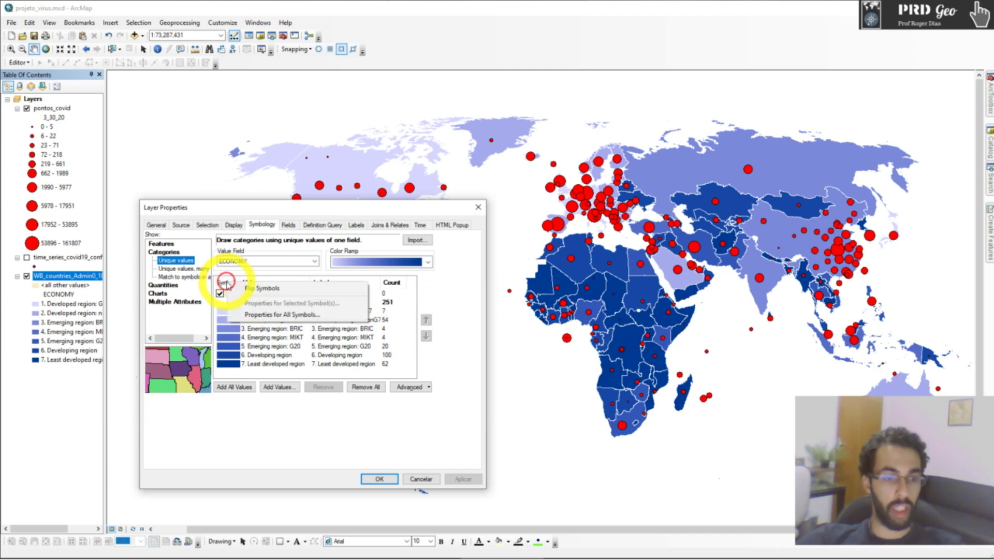
click(269, 292)
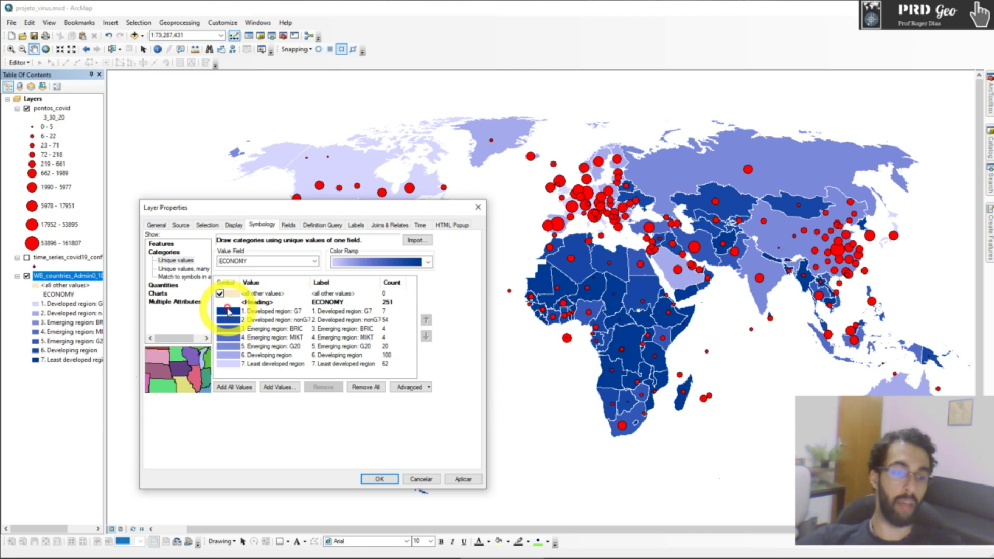
click(458, 478)
click(379, 478)
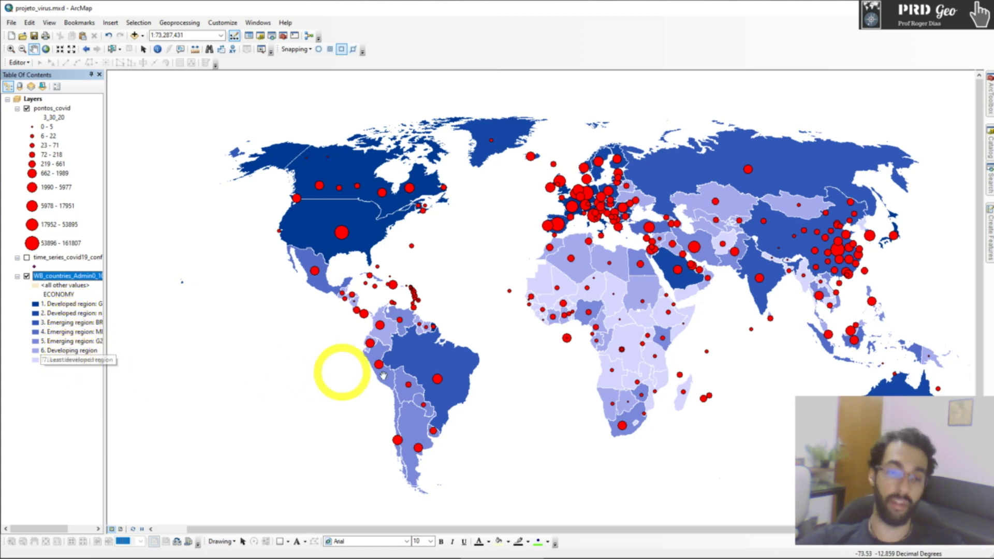
drag(517, 352, 499, 354)
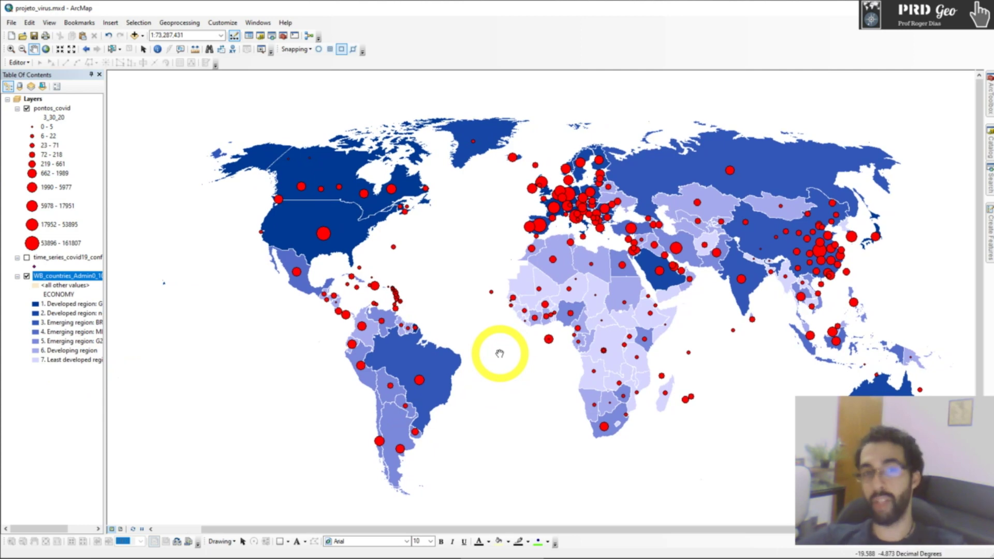
drag(499, 354, 507, 353)
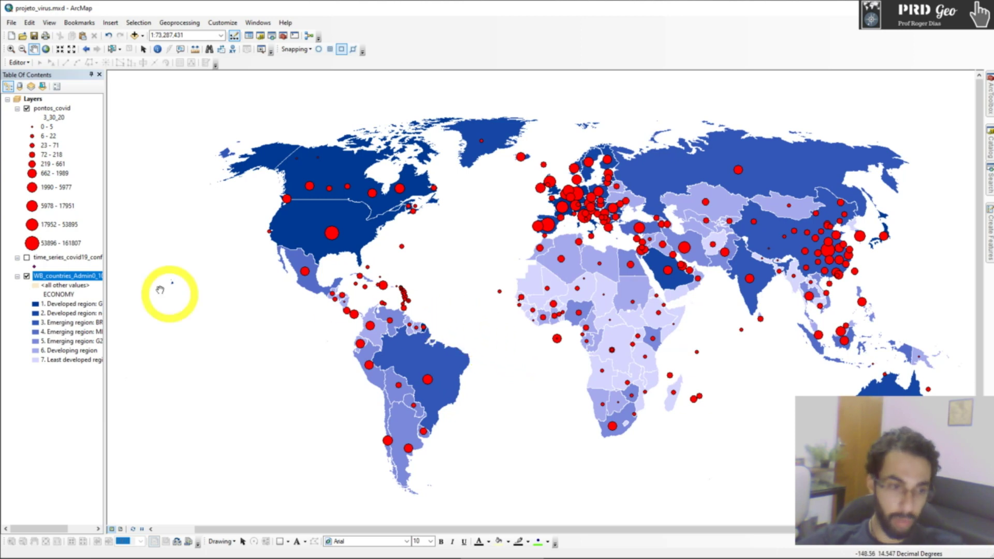
Change the countries layer's unique values field to INCOME_GRP and add all its values
click(62, 276)
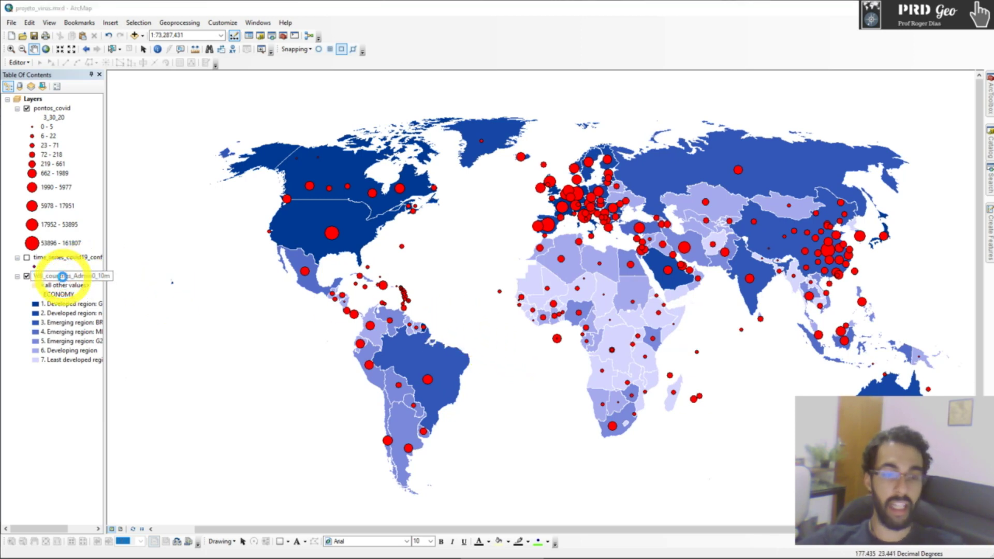
double_click(62, 276)
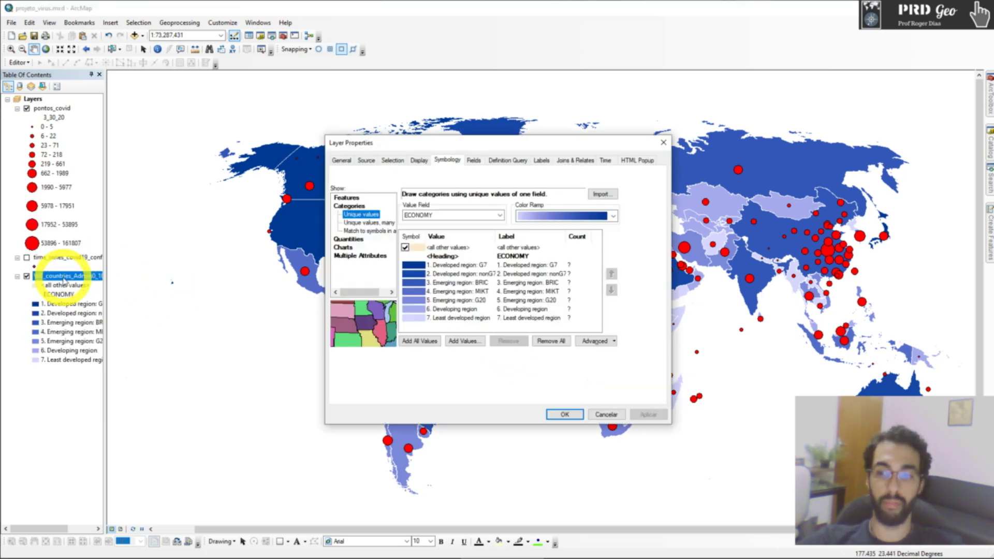
click(493, 216)
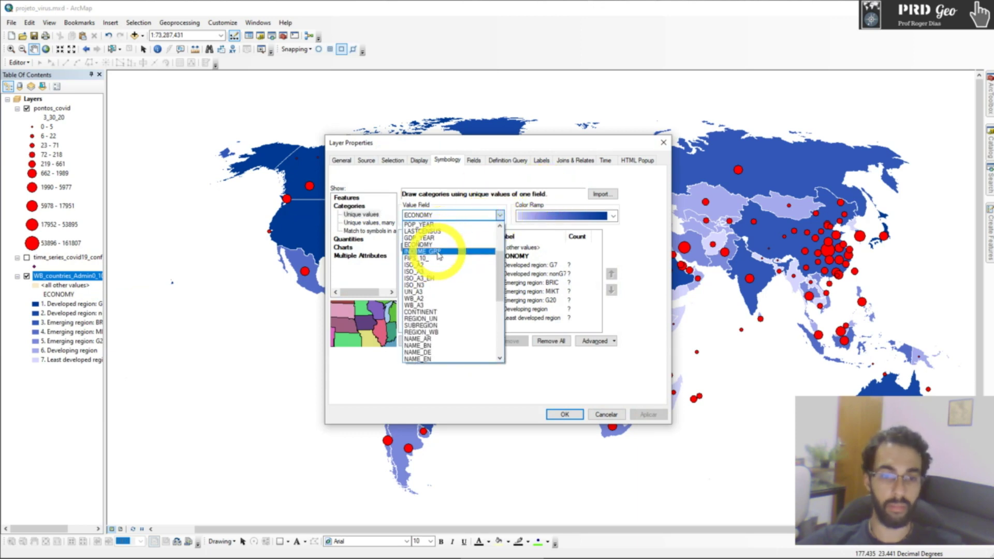
click(432, 231)
click(418, 342)
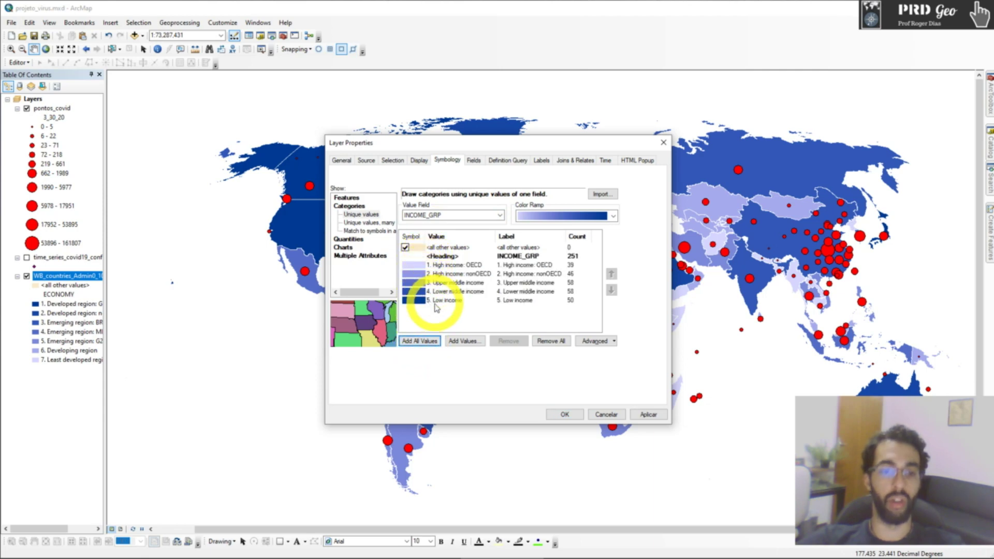
Flip the INCOME_GRP symbols so the high-income OECD class is darkest, and apply and accept the symbology
click(405, 237)
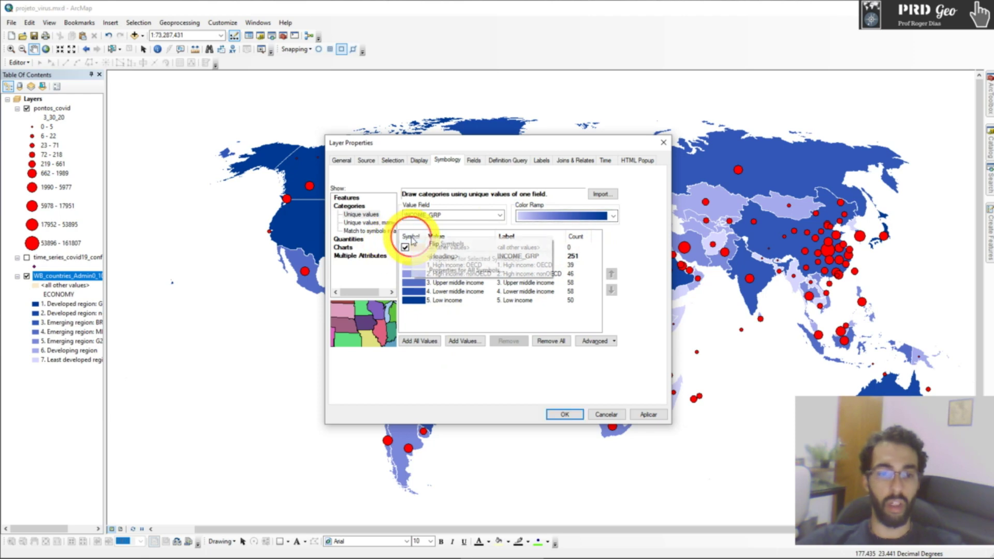
click(435, 245)
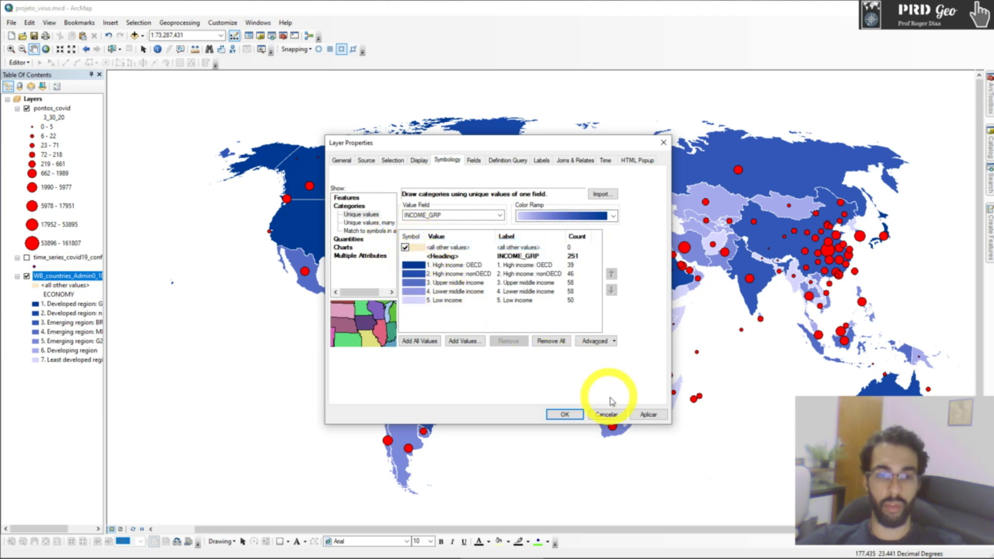
click(647, 414)
click(565, 414)
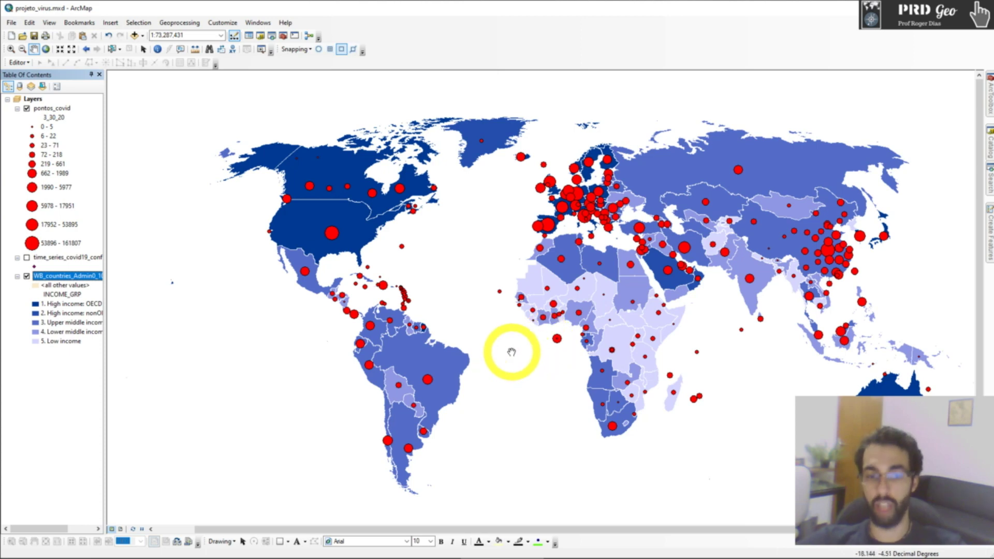
Switch the pontos_covid layer's symbology to graduated colors using the 3_30_20 field
click(52, 108)
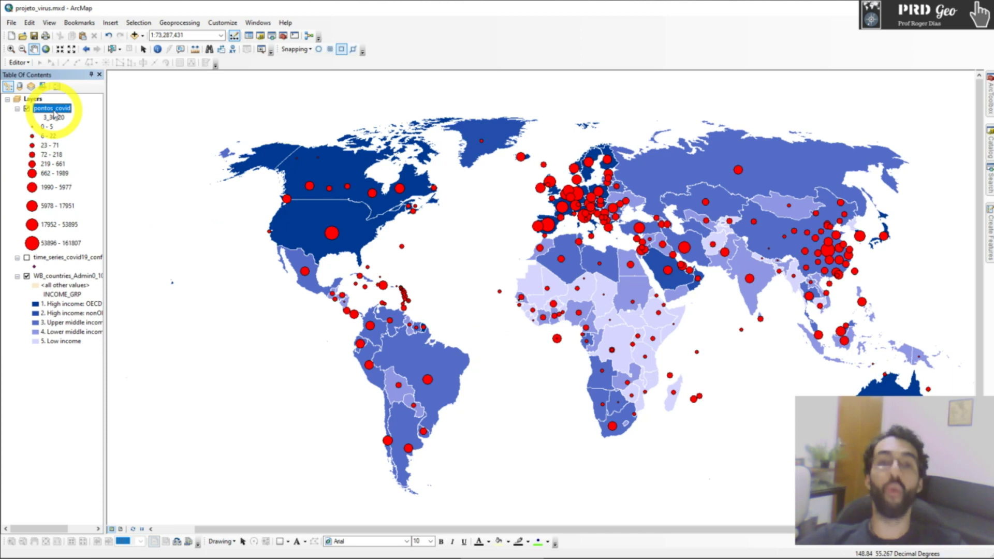
click(50, 110)
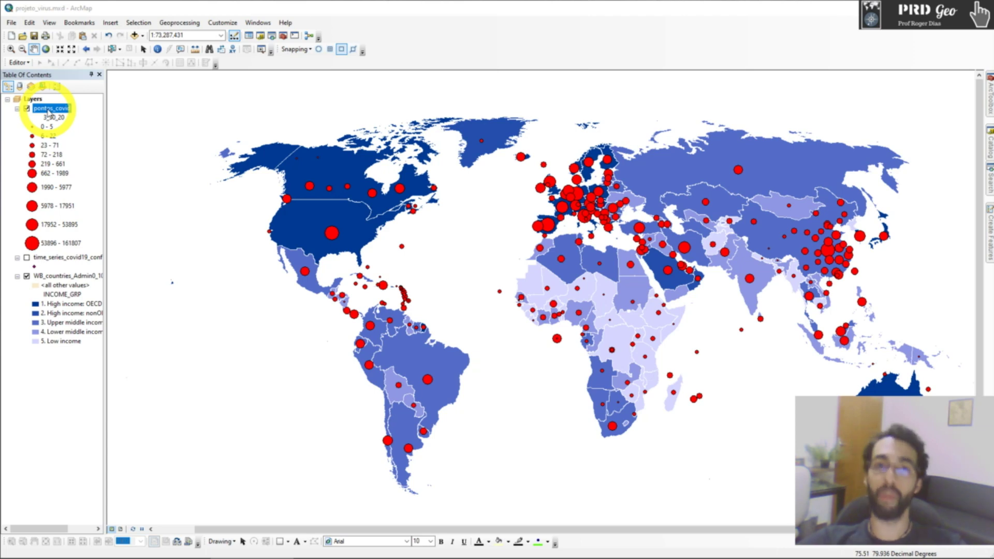
drag(62, 107, 67, 107)
double_click(61, 107)
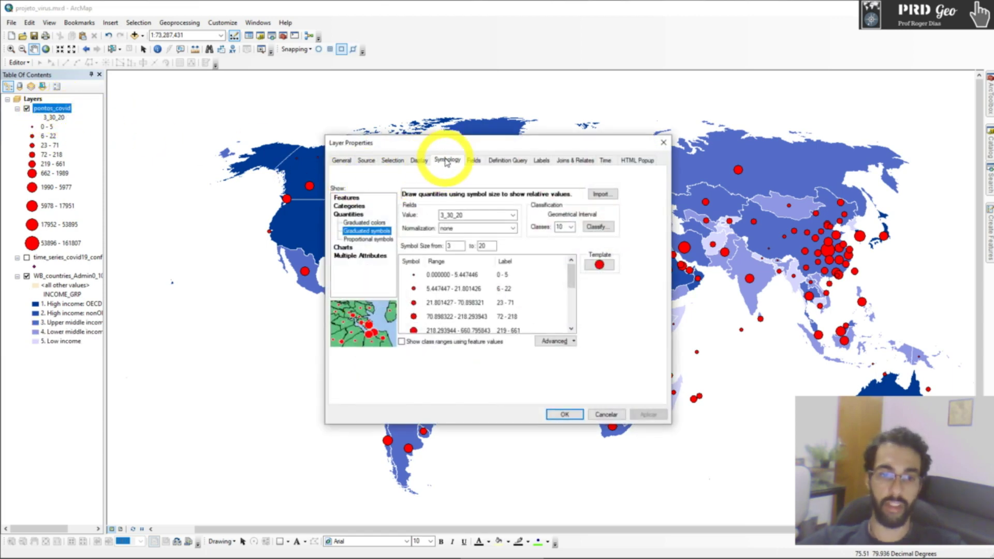
click(362, 222)
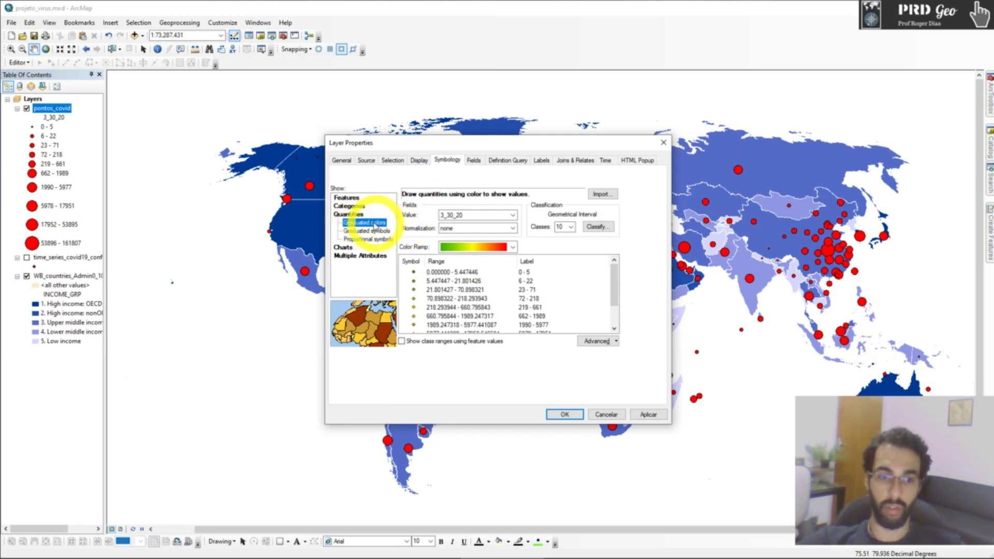
click(451, 215)
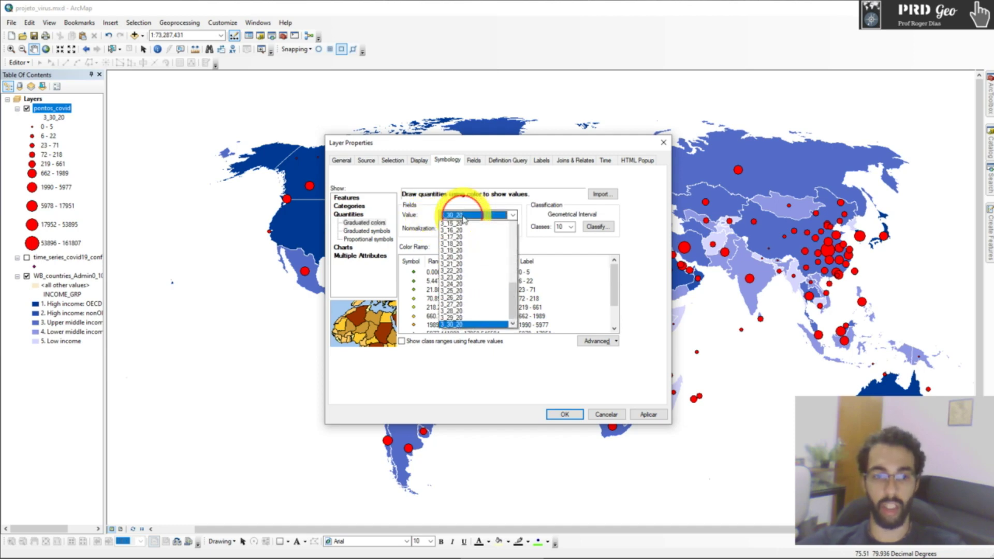
click(473, 346)
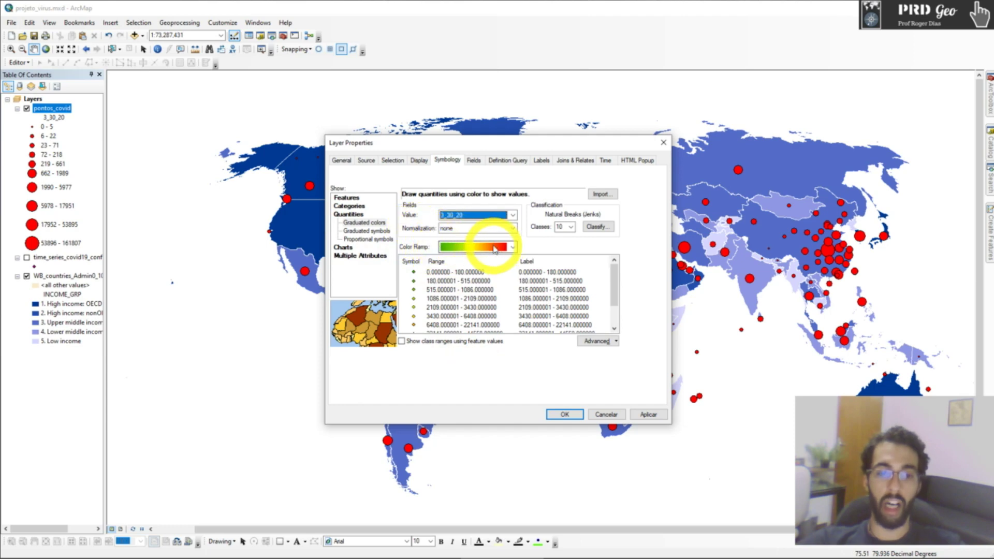
Keep the green-to-red color ramp for the COVID points and apply the graduated colors to the map
click(443, 248)
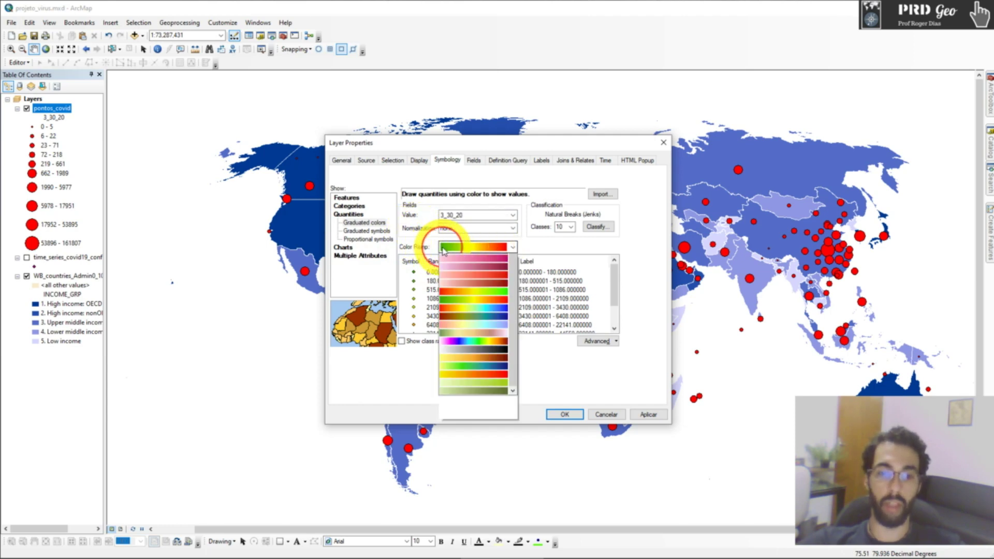
click(440, 247)
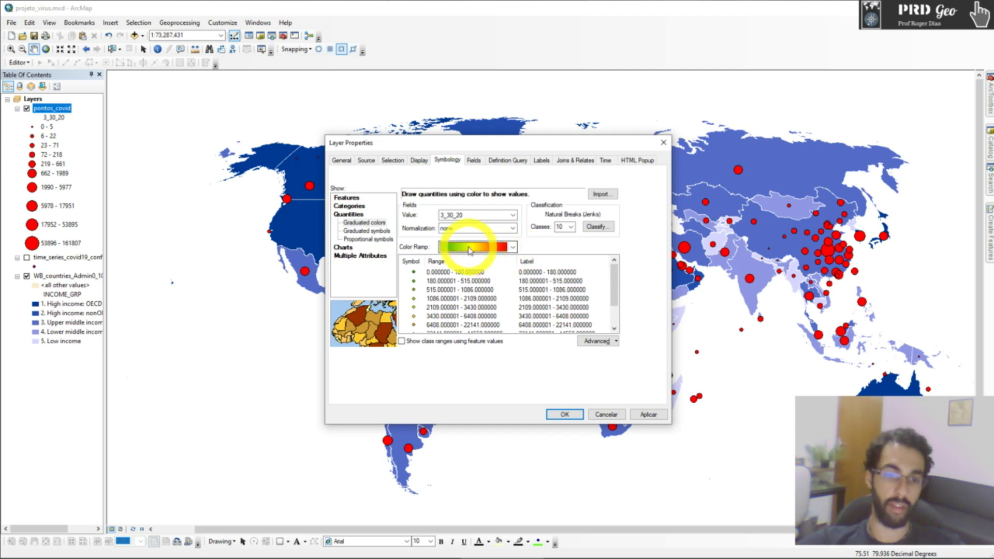
click(648, 415)
drag(539, 150, 279, 221)
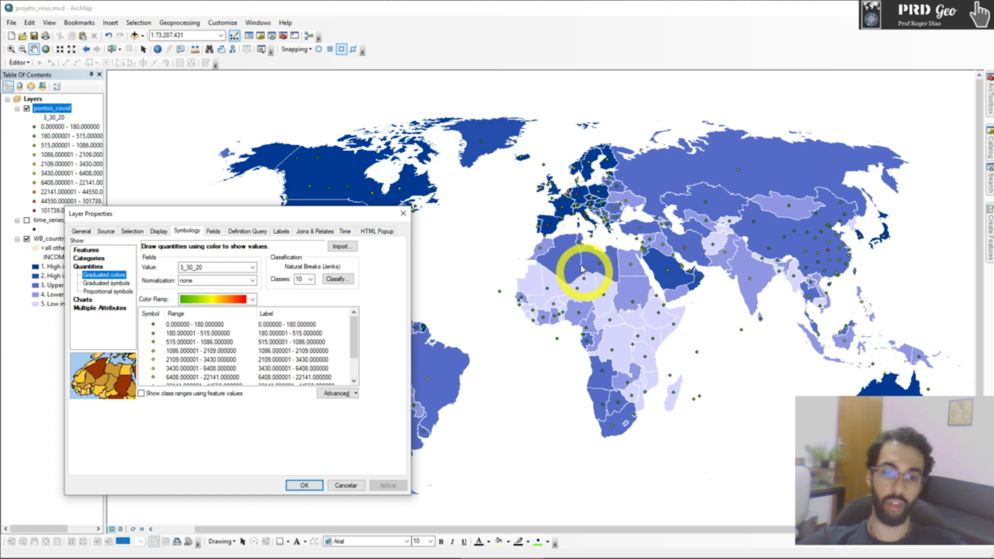
drag(288, 220, 372, 194)
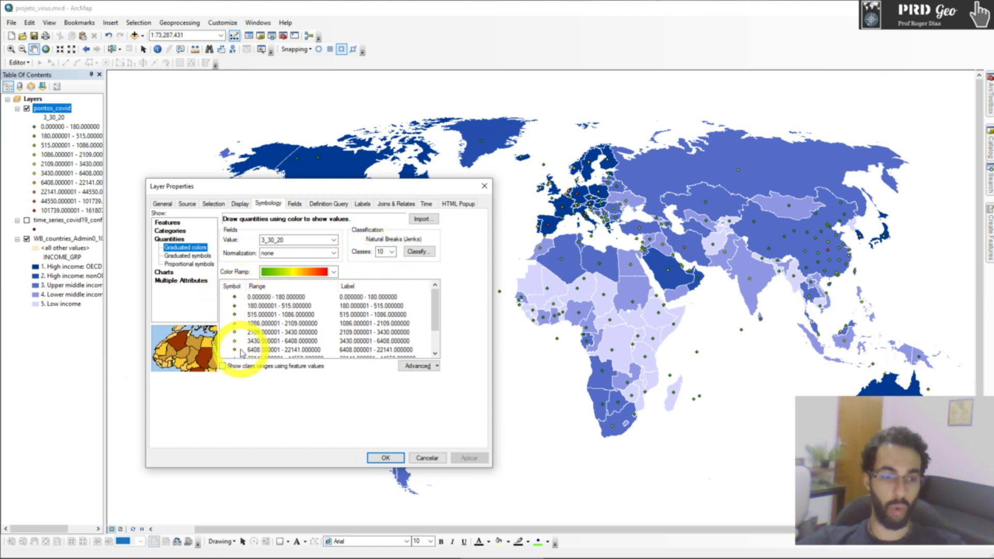
Classify the COVID points' graduated colors into 7 classes using the Geometrical Interval method
click(392, 252)
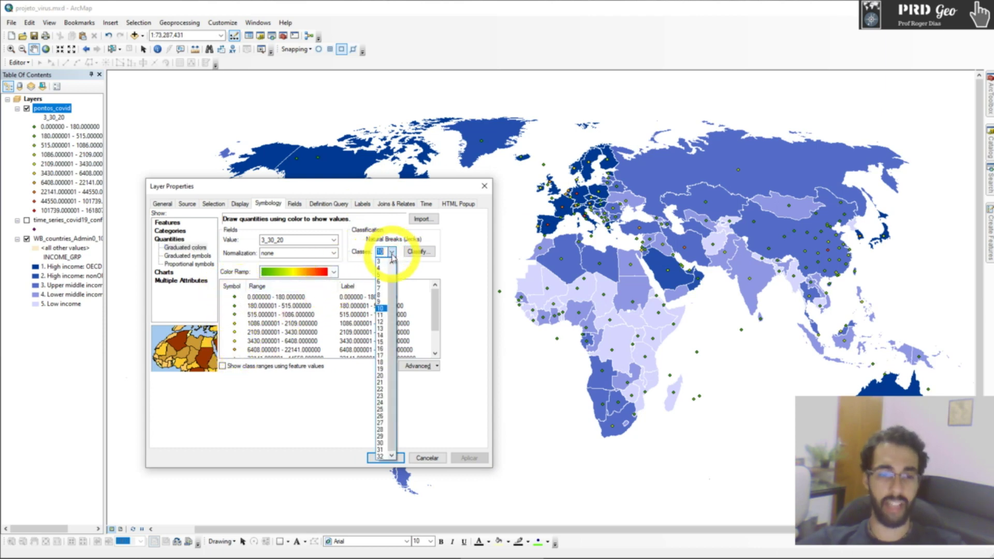
click(382, 282)
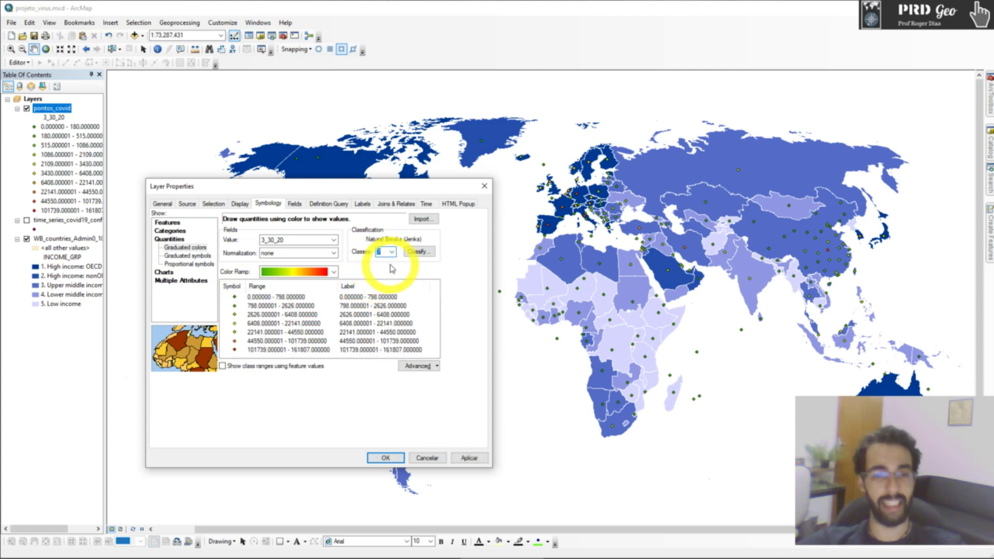
click(413, 253)
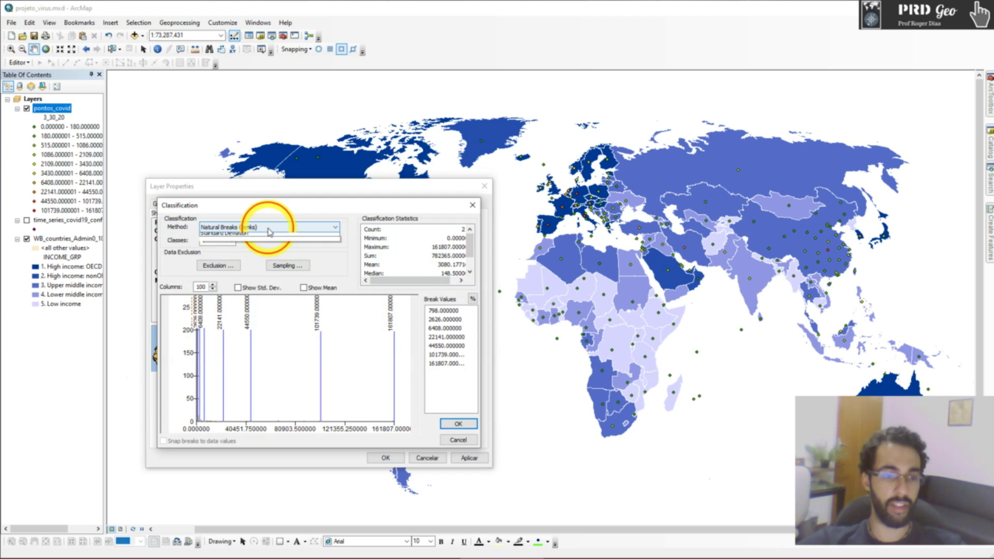
click(268, 229)
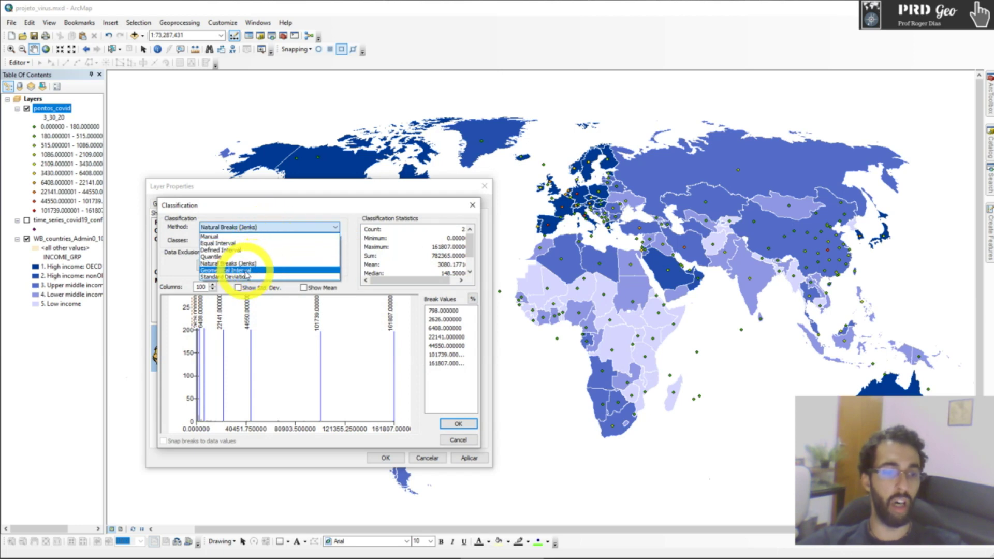
click(249, 270)
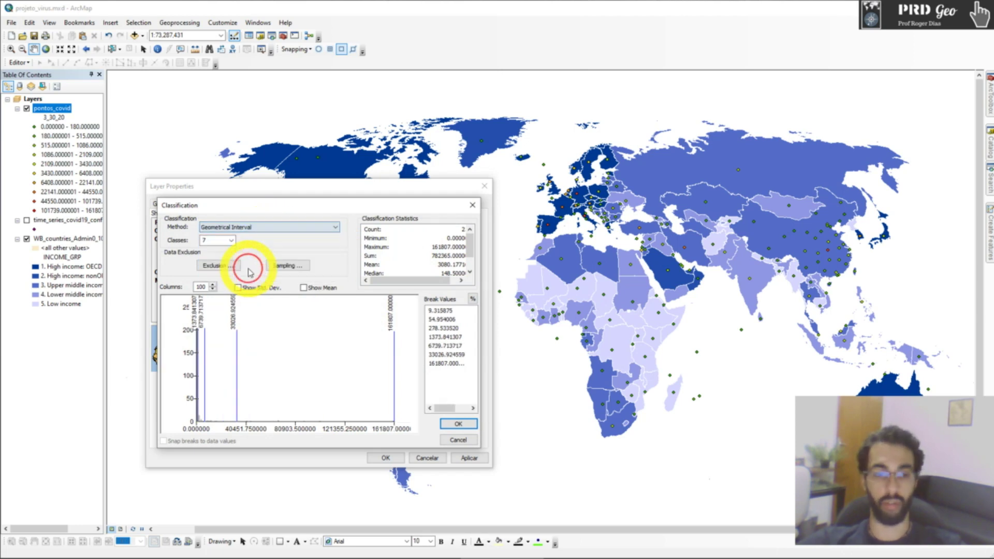
click(458, 424)
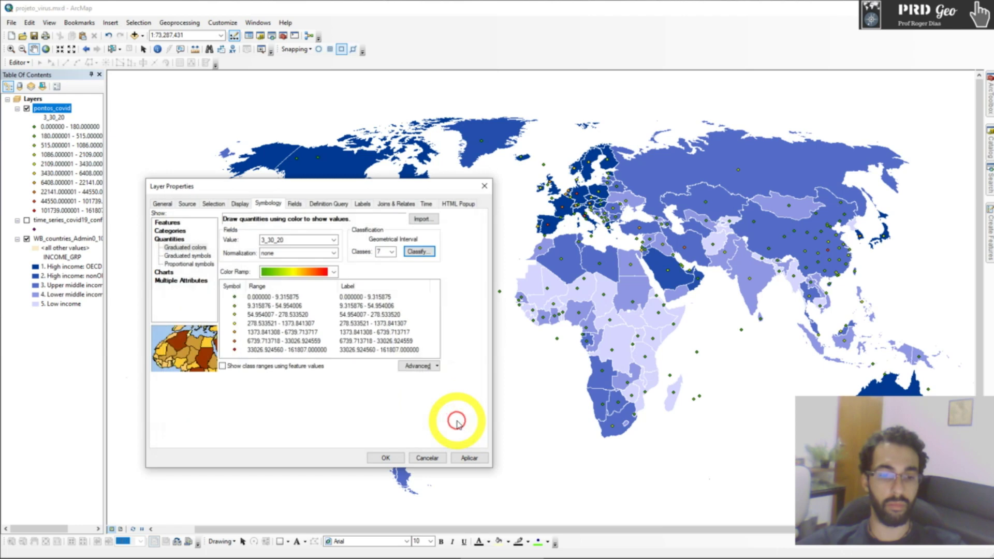
Set the COVID points' advanced symbol sizing to use an expression instead of a field
click(422, 369)
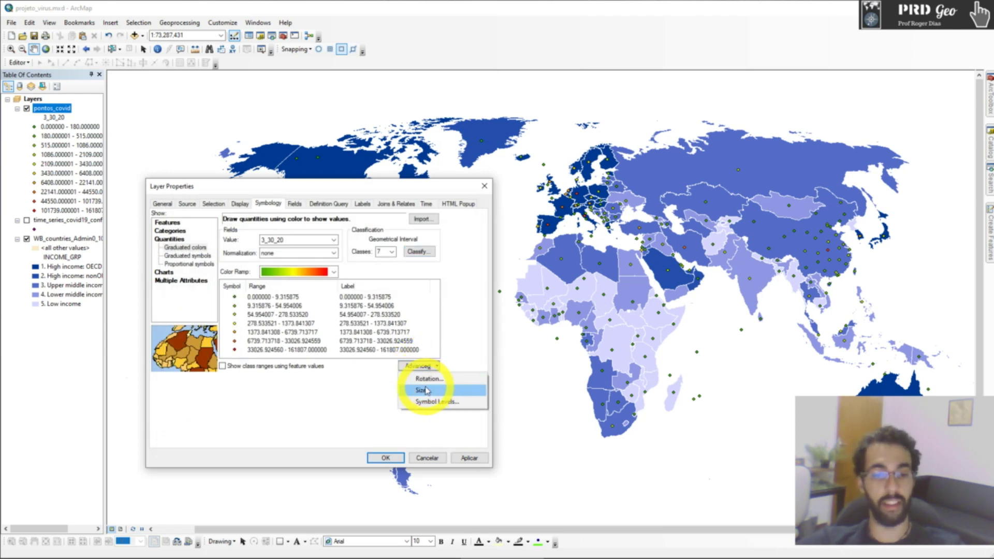
click(428, 391)
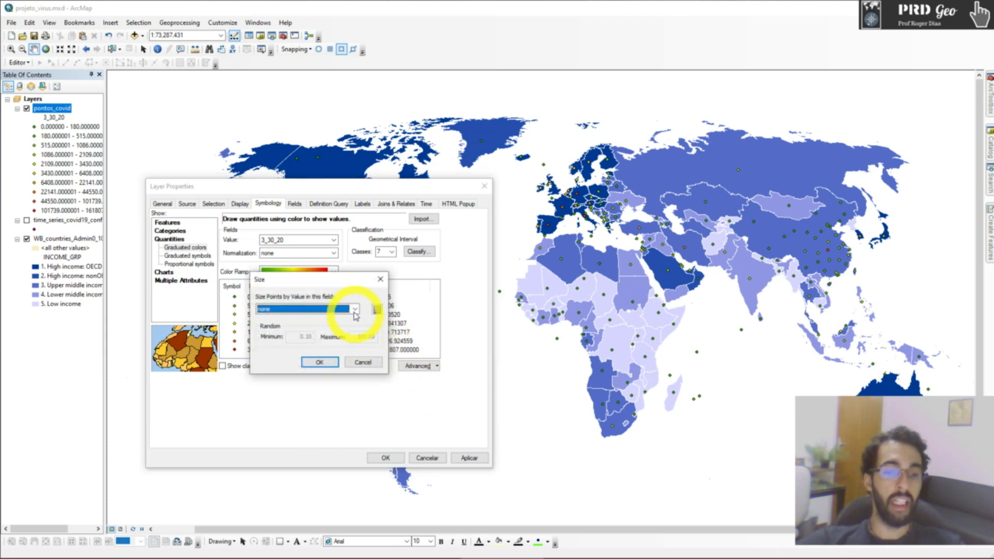
click(354, 309)
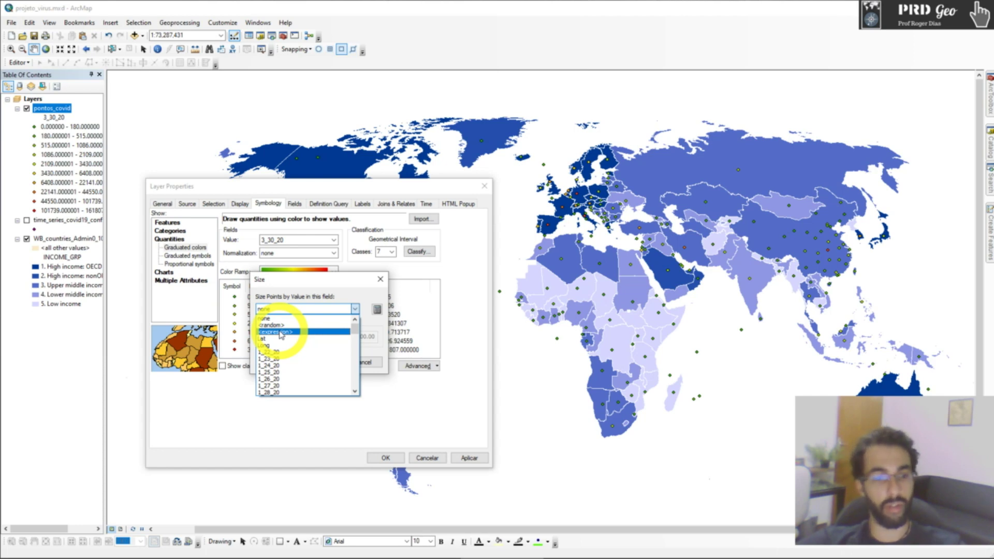
click(281, 332)
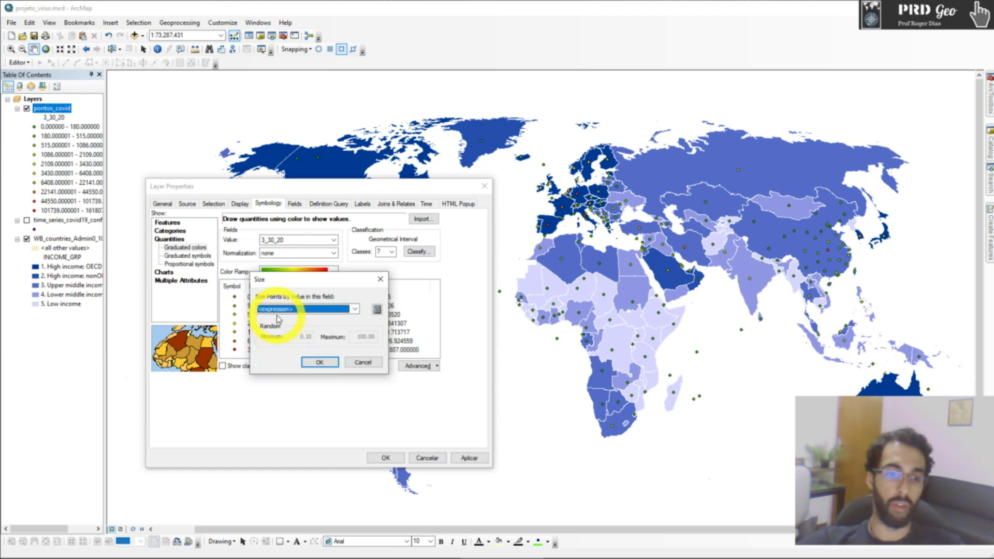
Build the size expression Log ( [3_30_20] ) and apply it to the COVID points
click(377, 309)
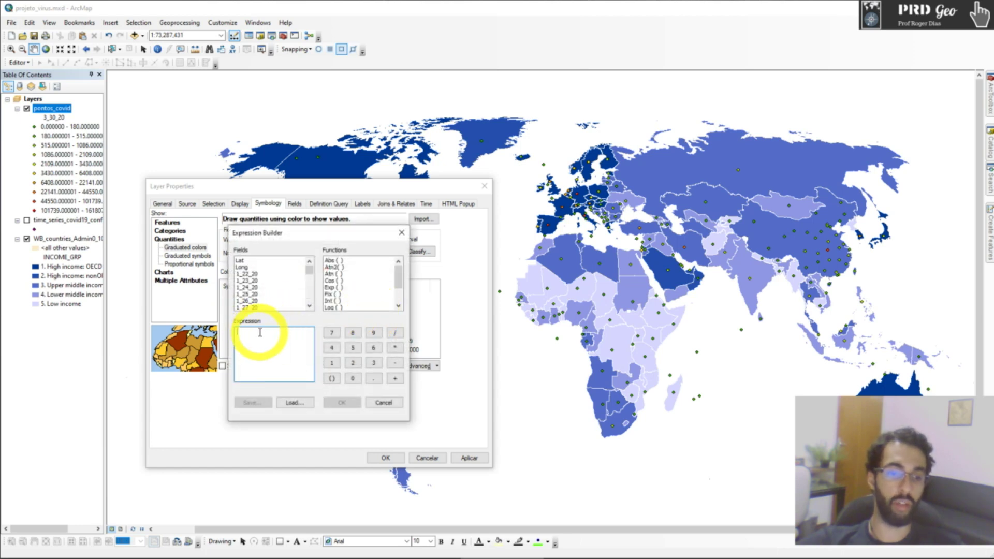
drag(399, 271, 398, 287)
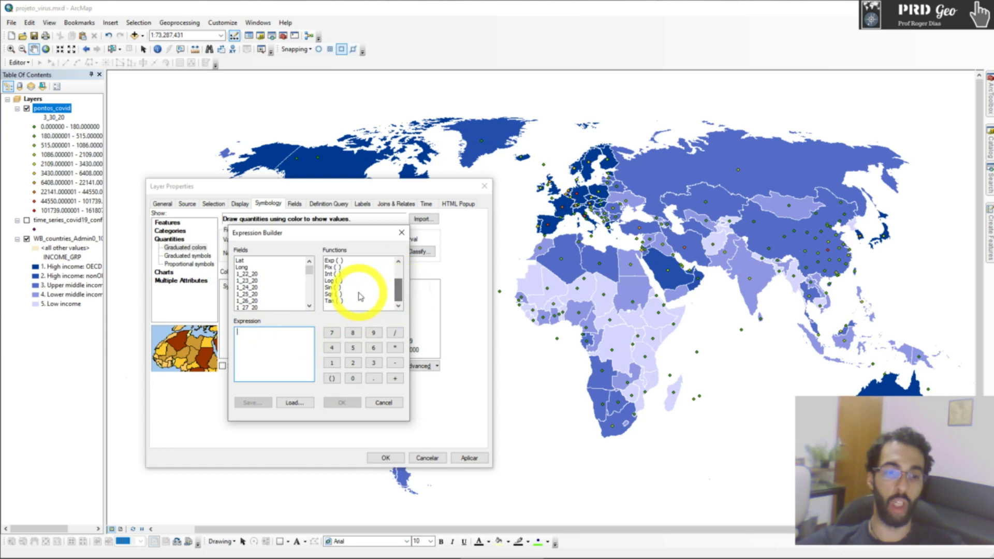
click(333, 281)
double_click(333, 282)
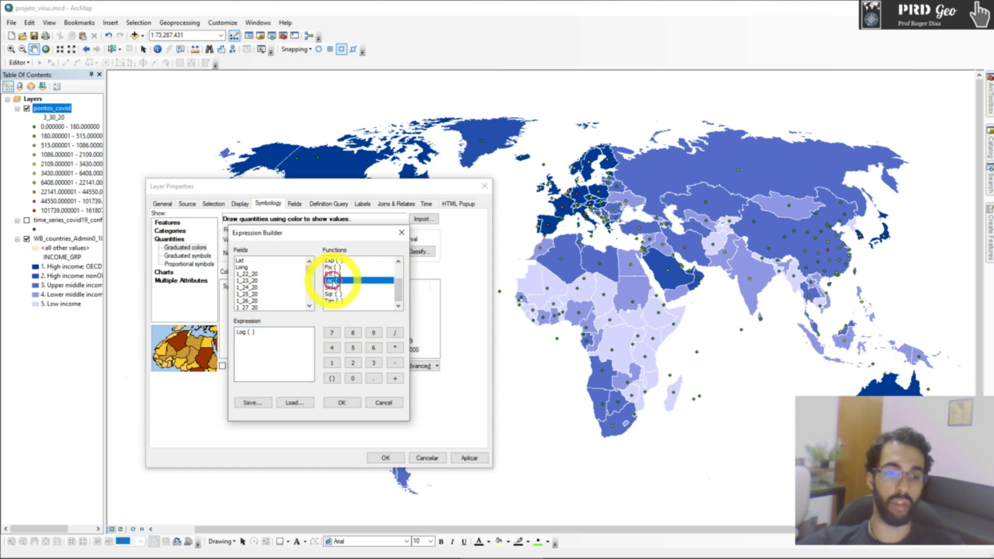
drag(310, 267, 300, 300)
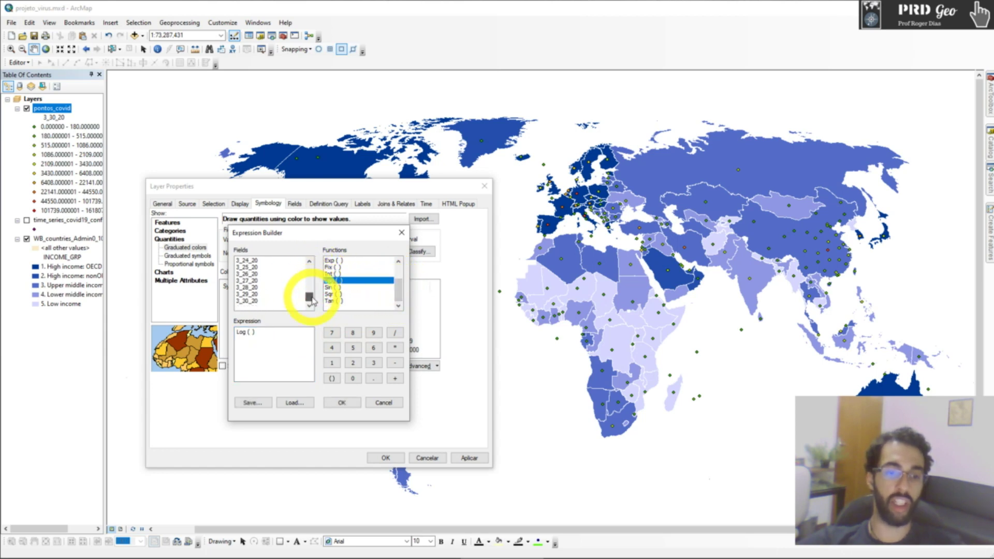
double_click(250, 301)
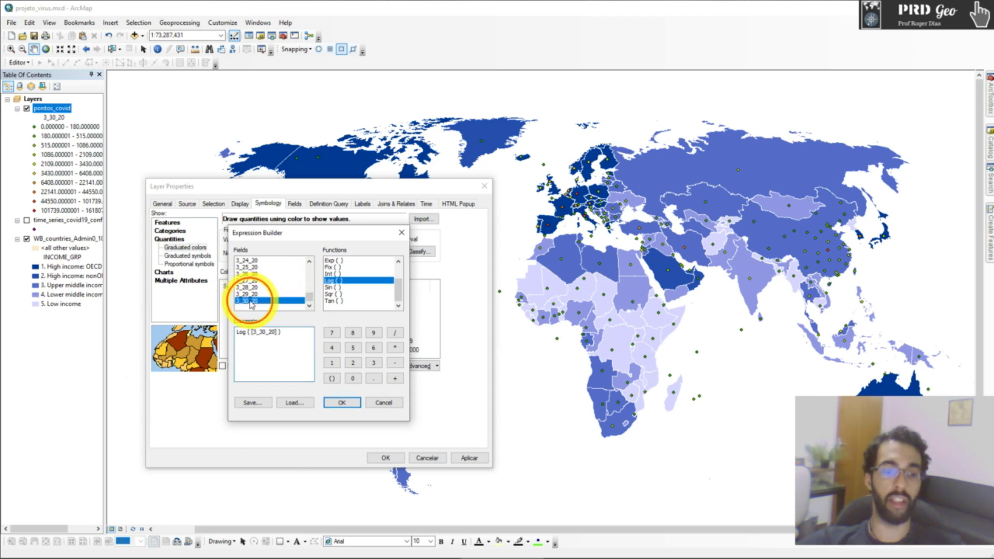
click(342, 403)
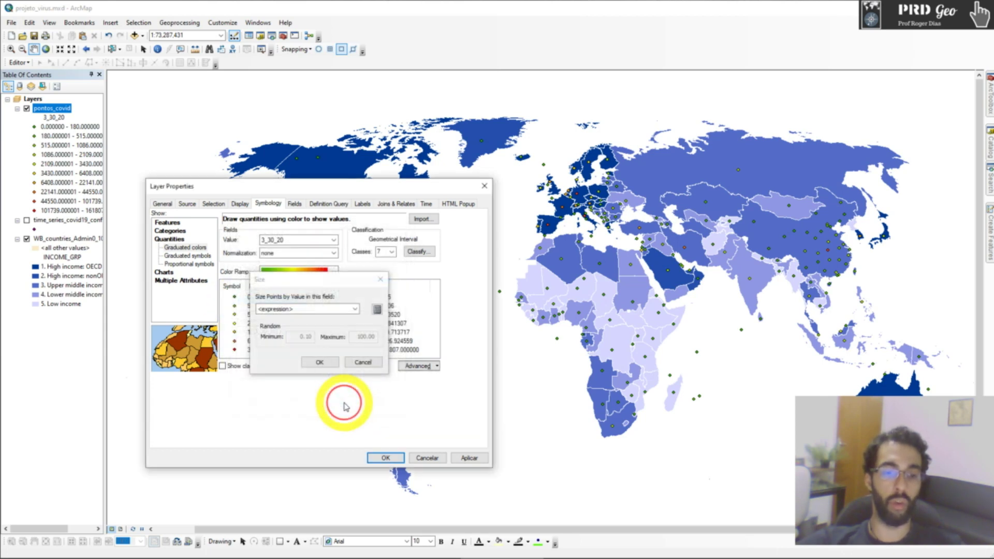
click(316, 361)
click(469, 458)
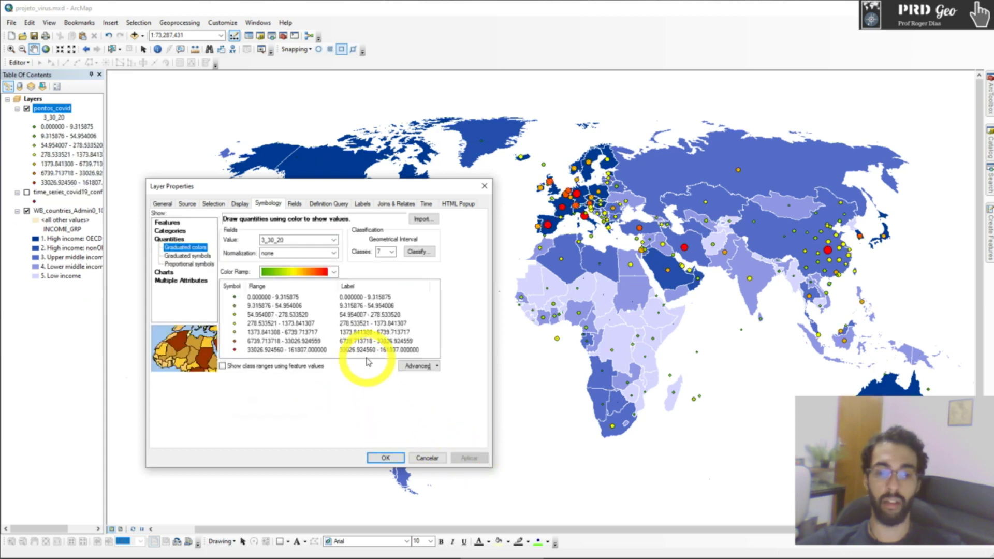
Format the COVID class labels as numeric values without decimal places, then apply and accept the symbology
drag(371, 189, 390, 242)
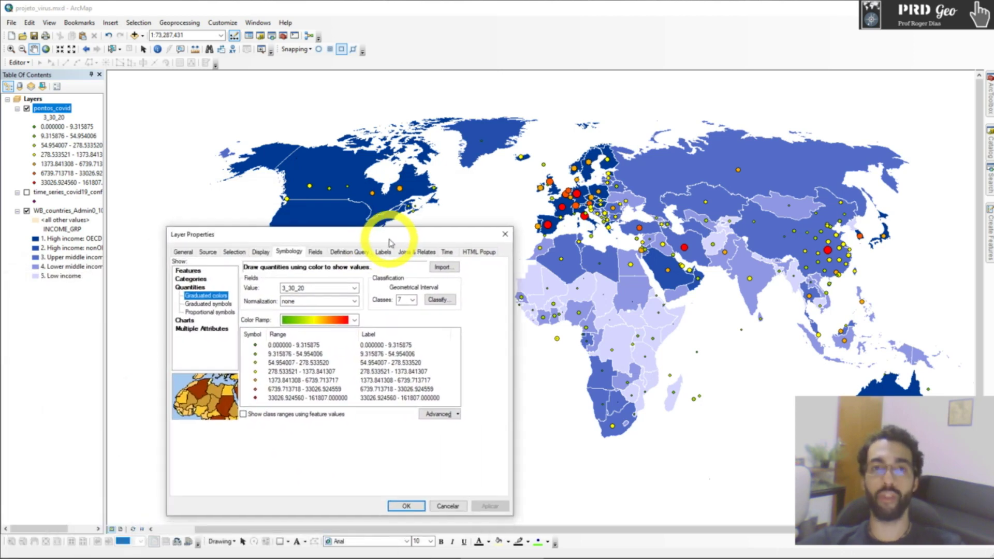
right_click(387, 335)
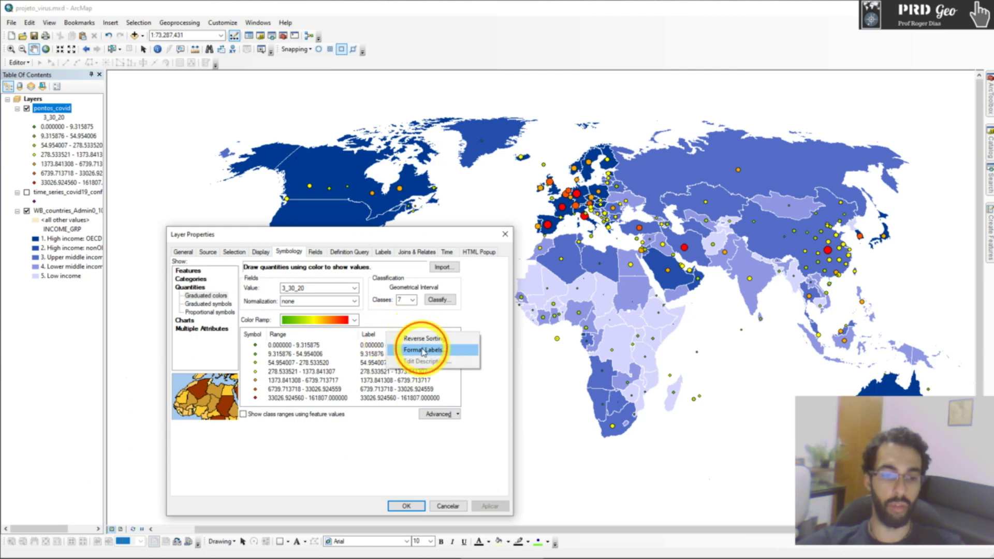
click(424, 350)
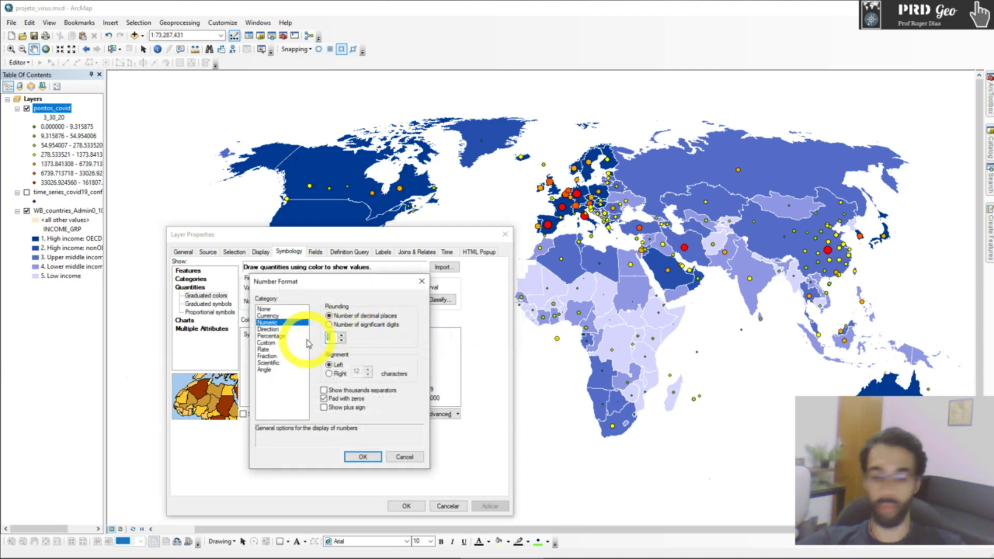
click(362, 456)
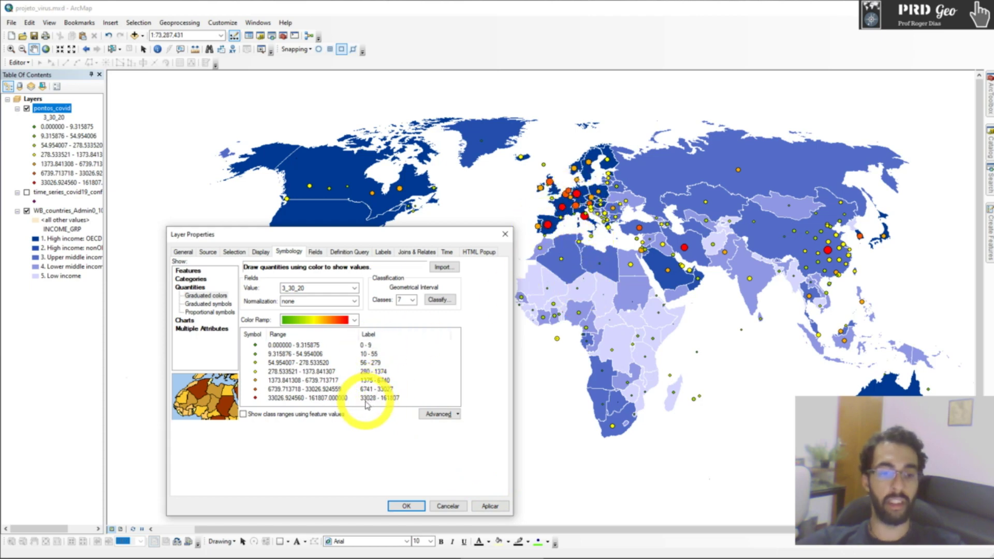
click(489, 507)
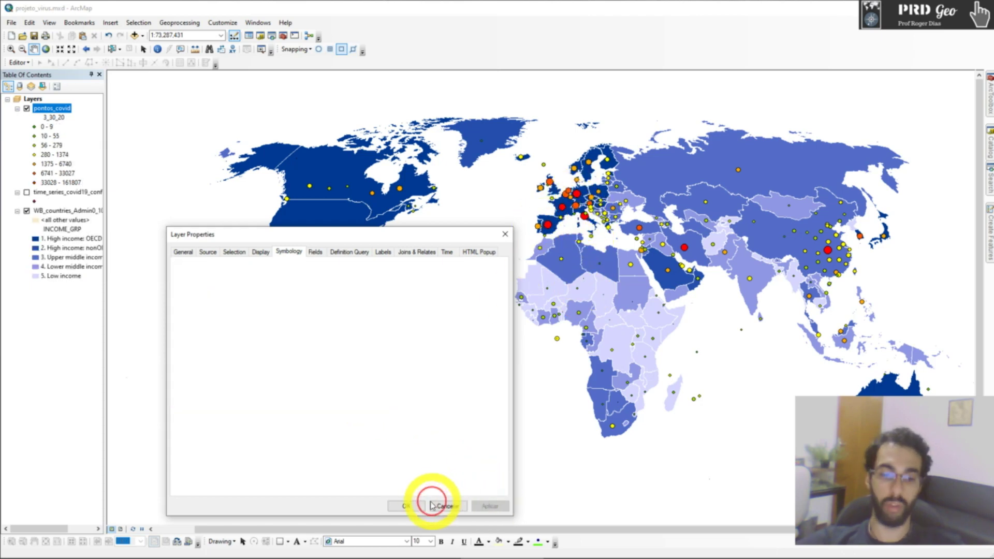
click(406, 507)
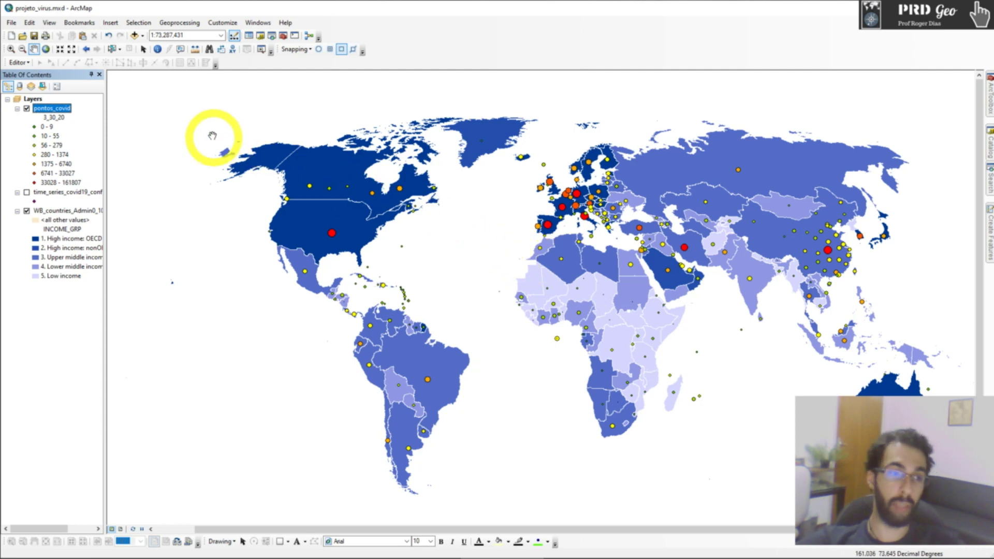
Enlarge the COVID points by changing their size expression to Log ( [3_30_20] ) *2, then apply and accept it
click(10, 49)
drag(514, 142, 650, 253)
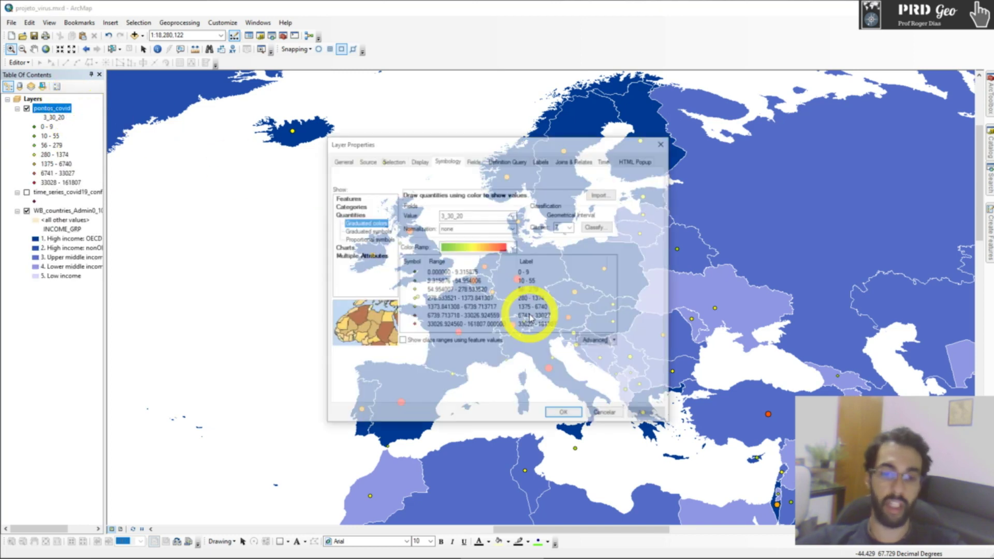
click(596, 342)
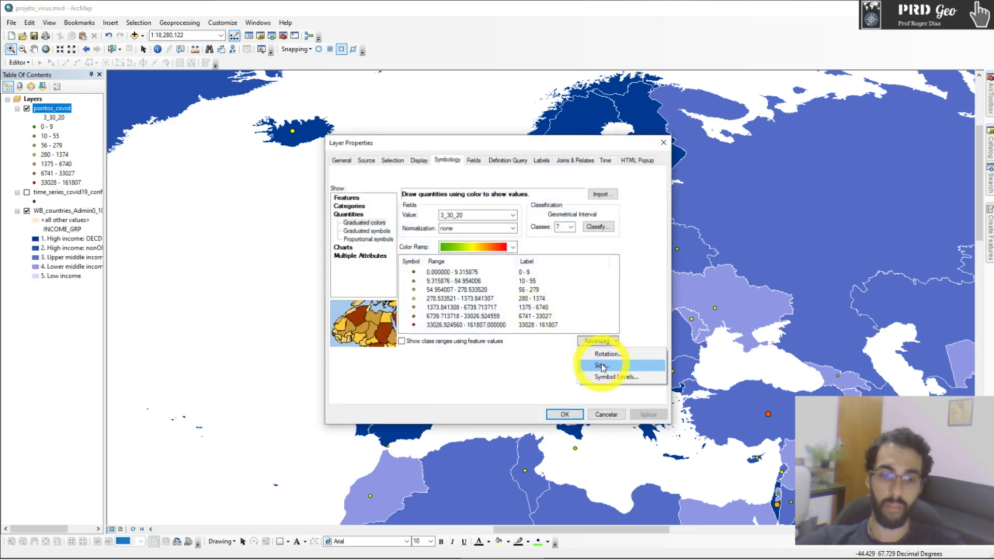
click(596, 362)
click(556, 265)
click(461, 289)
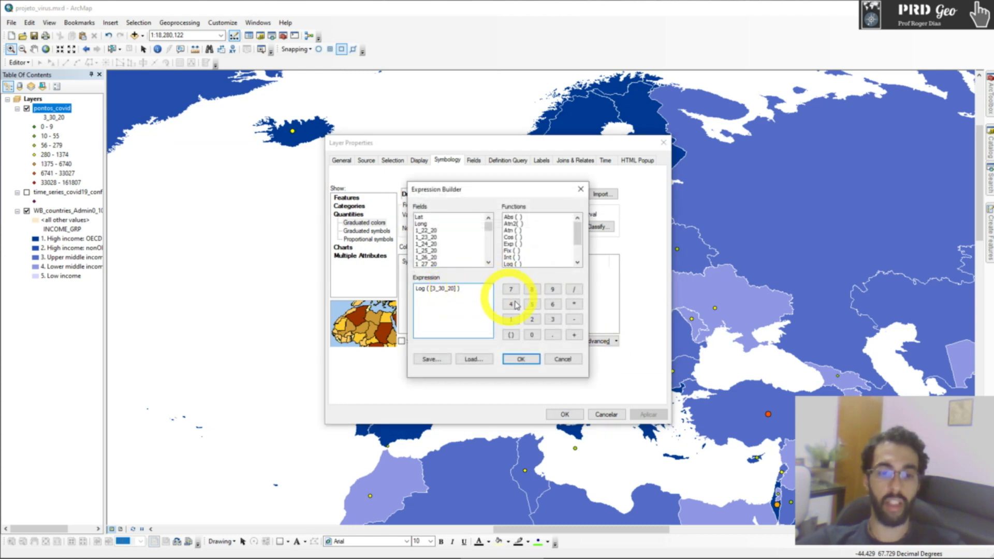
click(574, 304)
click(532, 304)
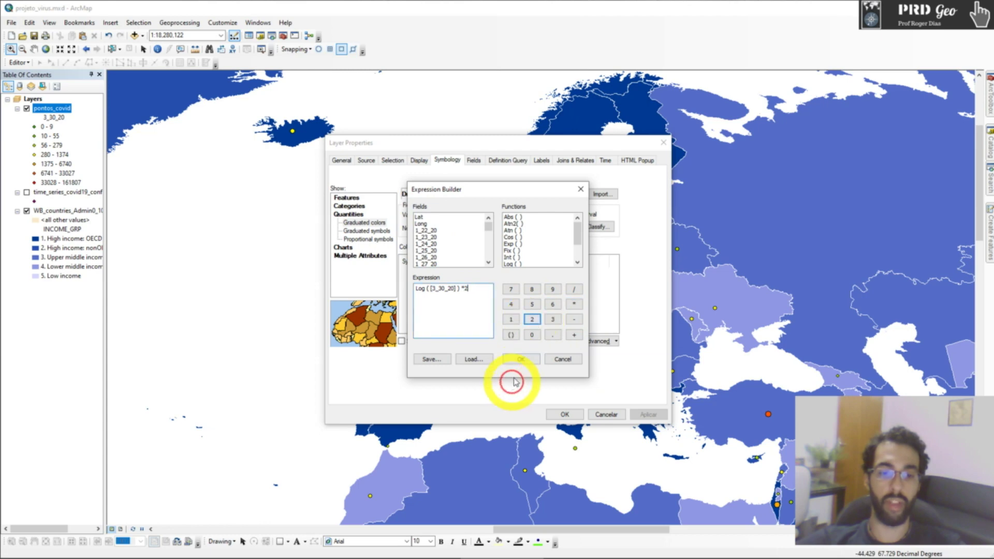
click(521, 359)
click(498, 319)
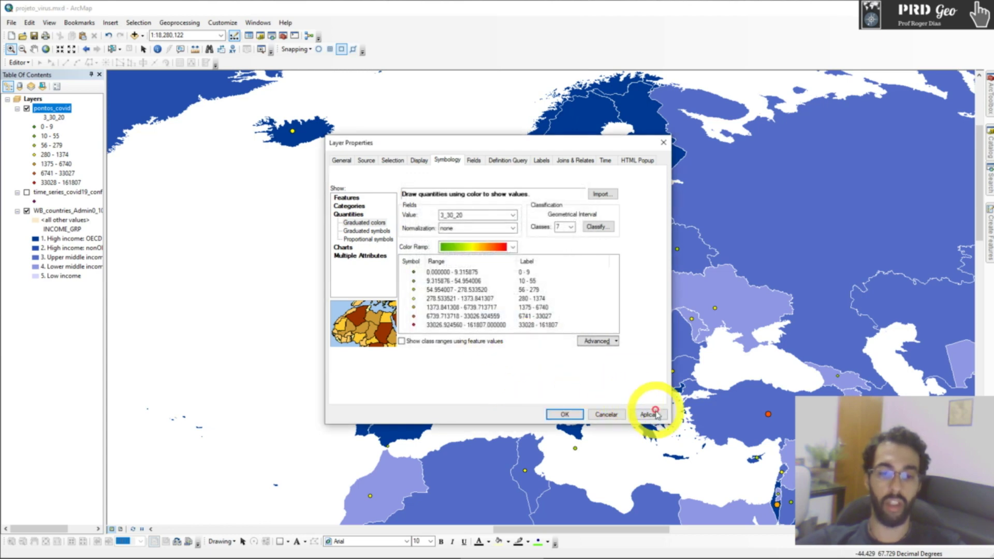
click(648, 415)
click(565, 414)
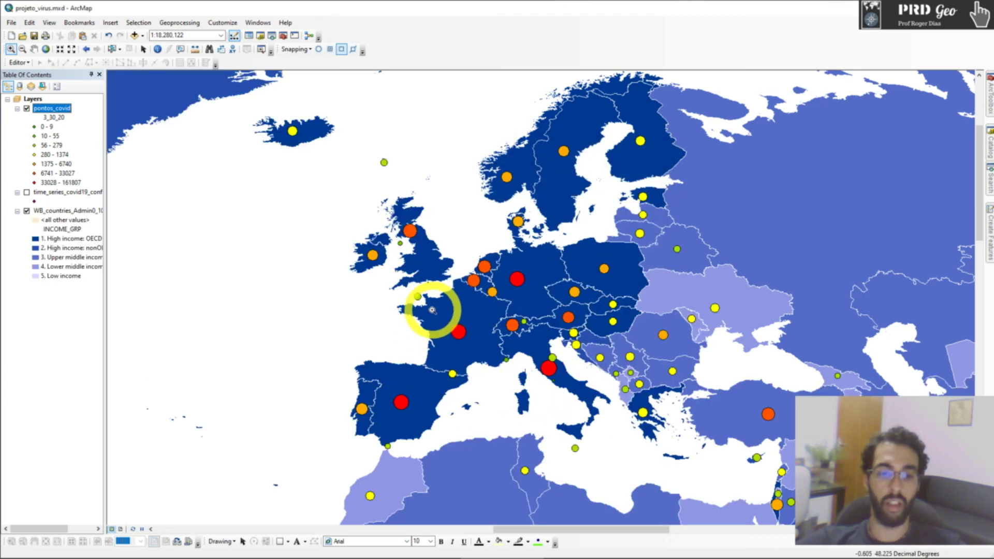